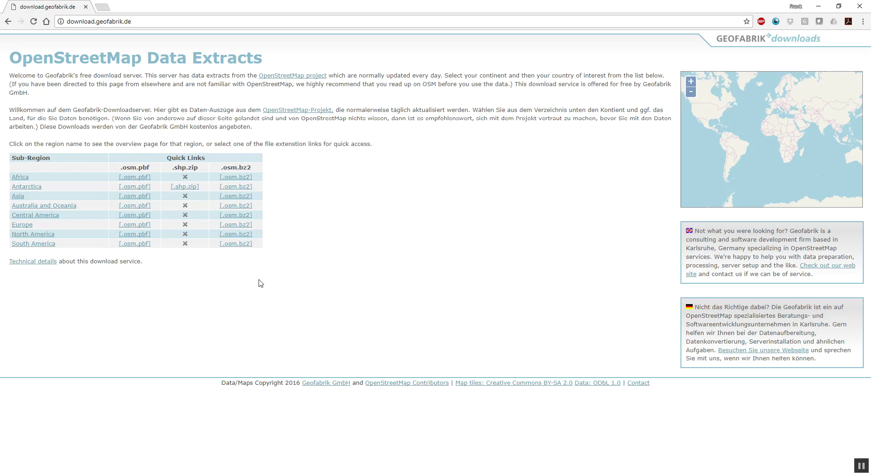
Go from Geofabrik's North America list to the Missouri page and highlight missouri-latest-free.shp.zip.
click(147, 21)
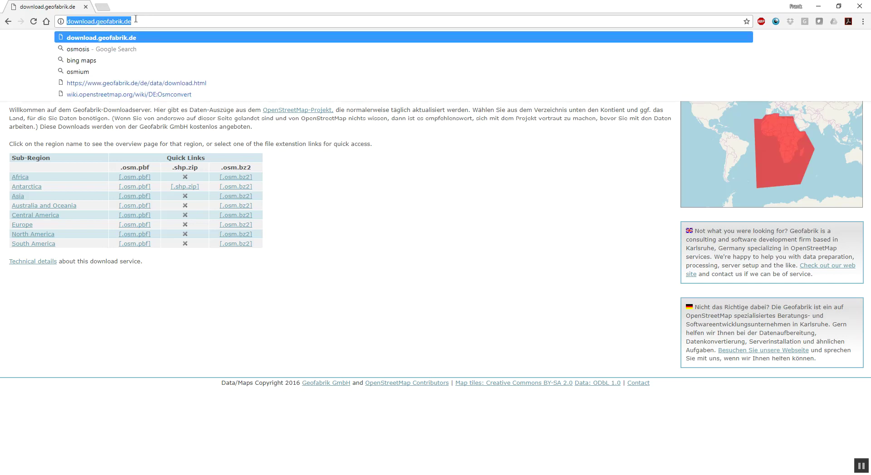
click(152, 145)
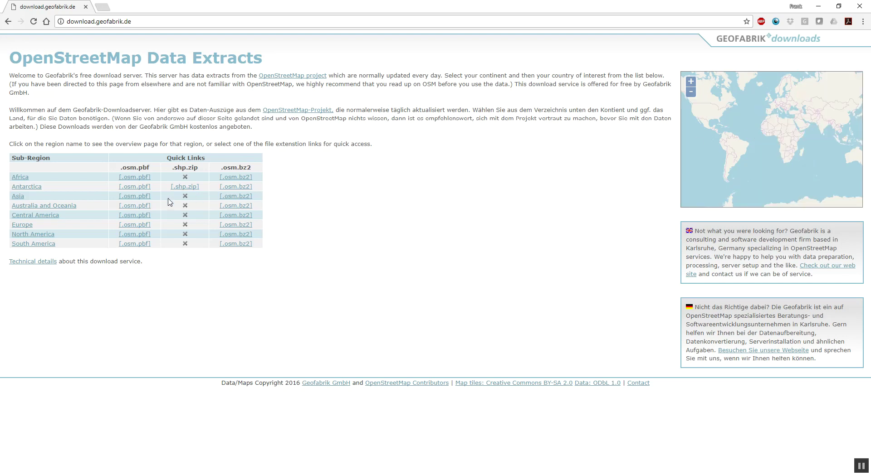
click(46, 235)
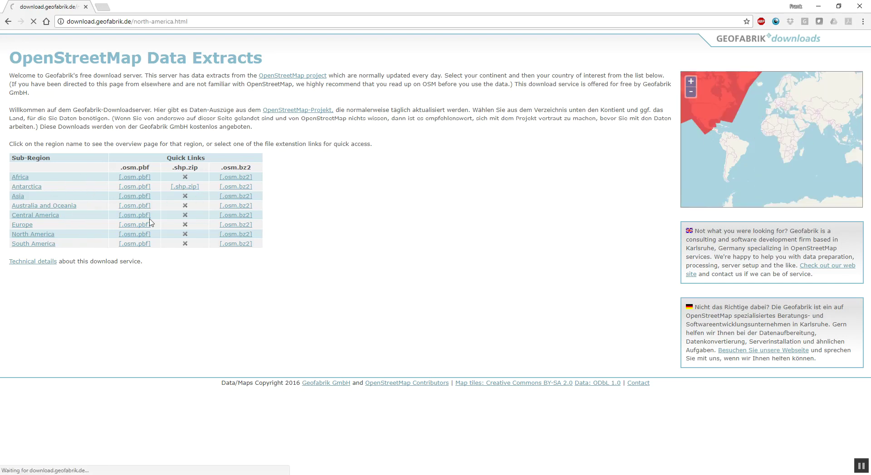
scroll(109, 229, down, 10)
scroll(59, 198, up, 2)
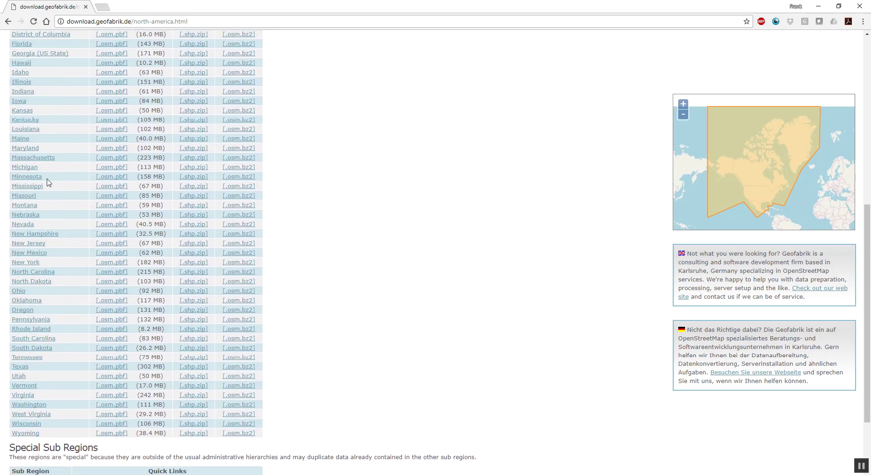
click(32, 197)
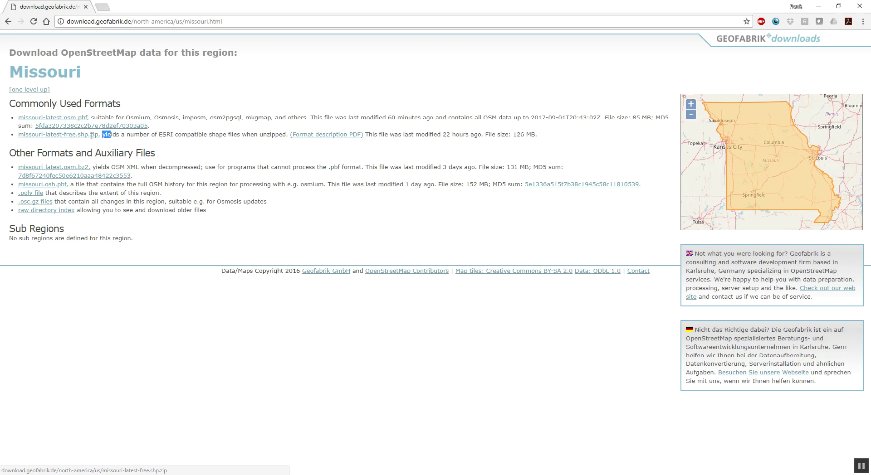
drag(111, 135, 19, 140)
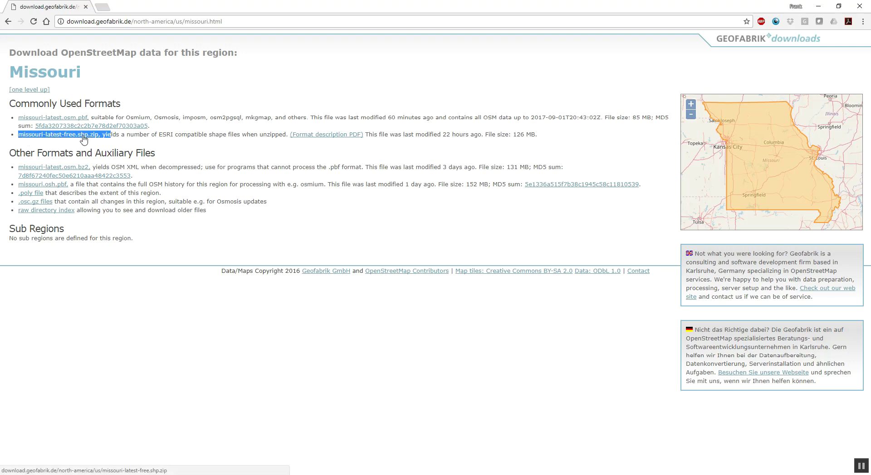
click(124, 136)
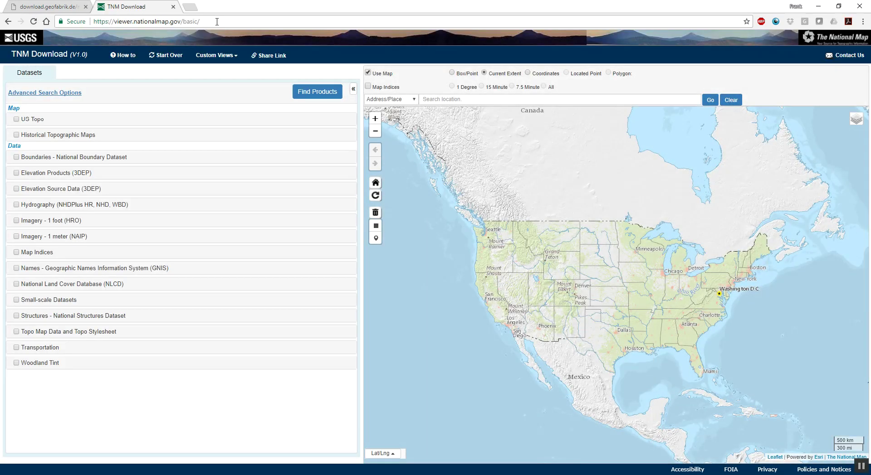
At viewer.nationalmap.gov/basic, select the Elevation Products (3DEP) dataset instead of Imagery - 1 foot (HRO).
drag(217, 22, 96, 27)
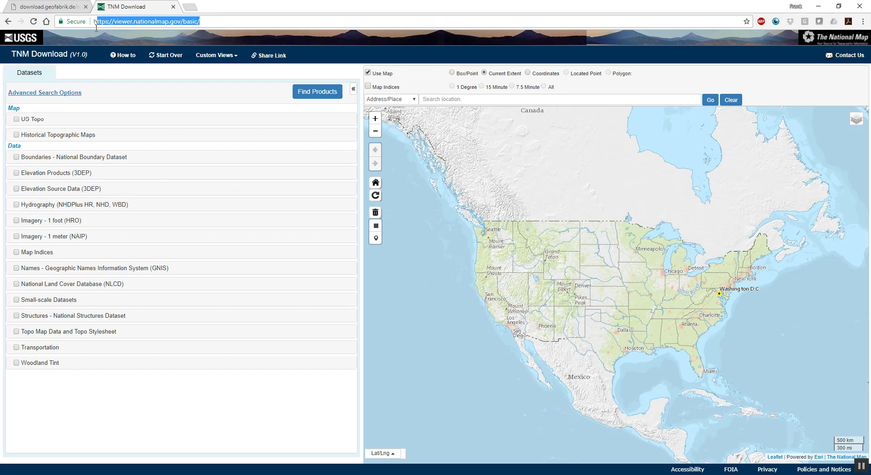
click(217, 19)
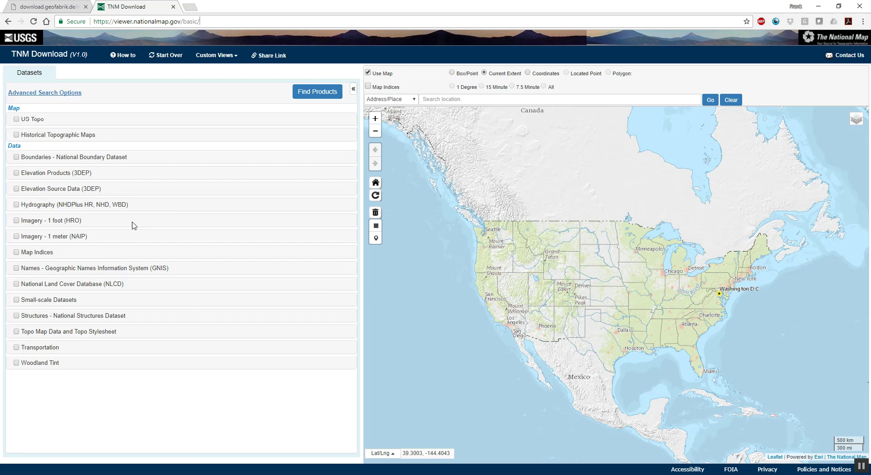
click(16, 221)
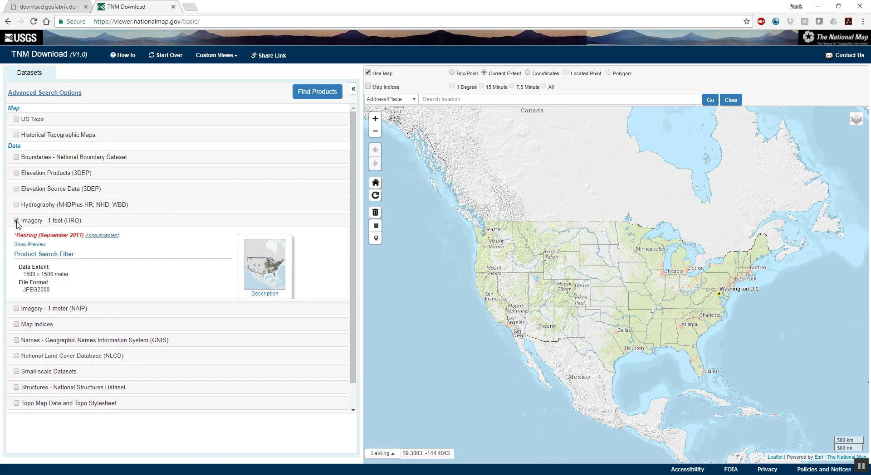
click(16, 221)
click(16, 173)
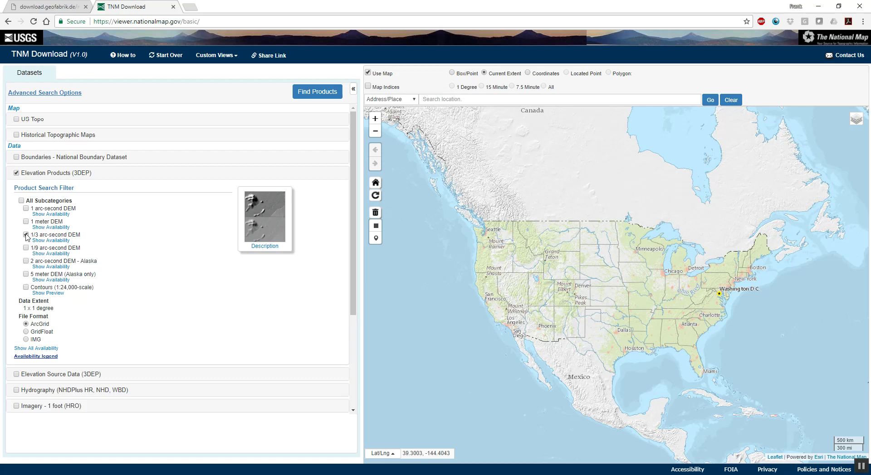
Check the 1 meter, 1/3 arc-second and 1/9 arc-second DEM subcategories.
click(26, 235)
click(26, 249)
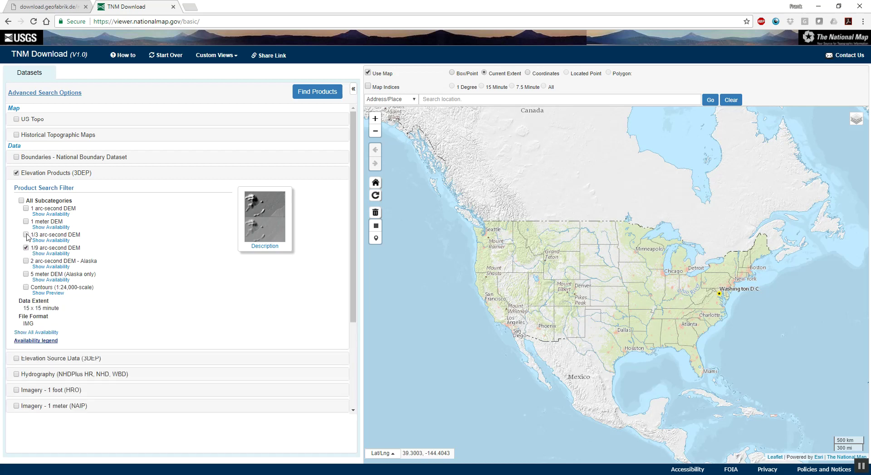
click(26, 235)
click(26, 222)
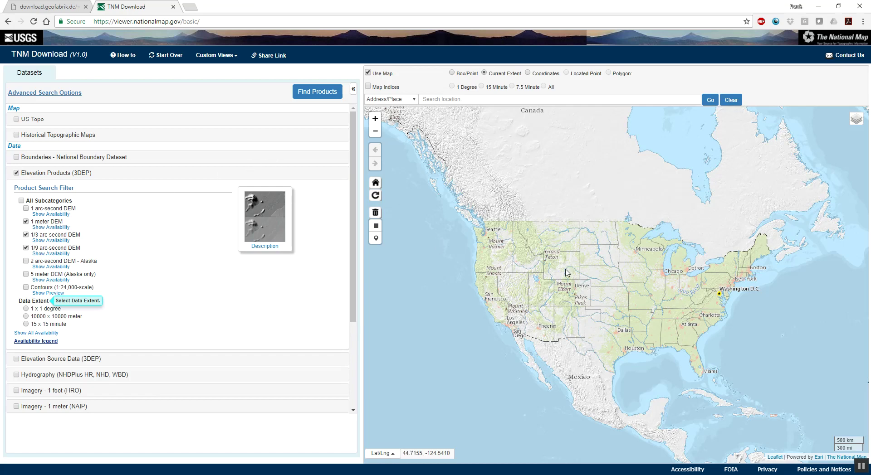
Zoom the map into St. Louis and drag a Box/Point search rectangle over Forest Park.
scroll(653, 287, up, 4)
scroll(559, 283, up, 5)
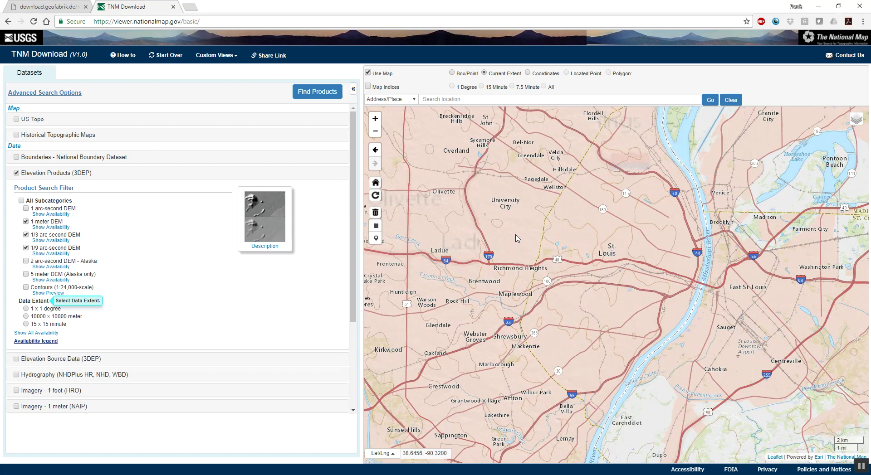
scroll(607, 254, up, 3)
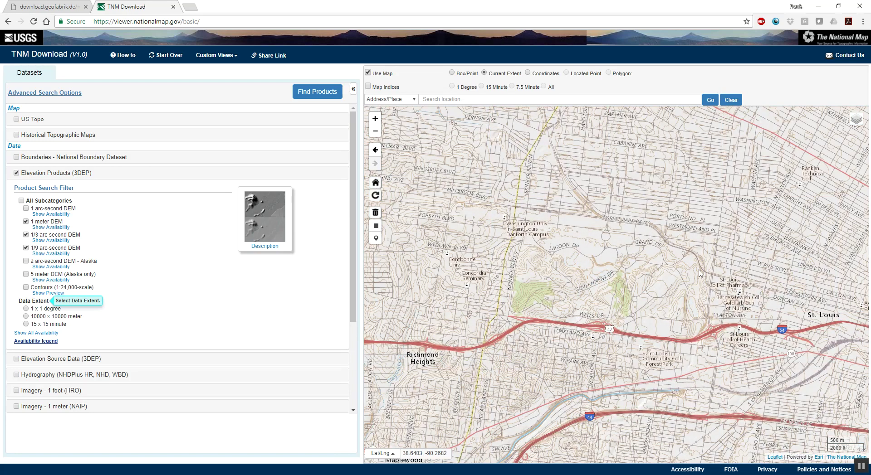
click(452, 72)
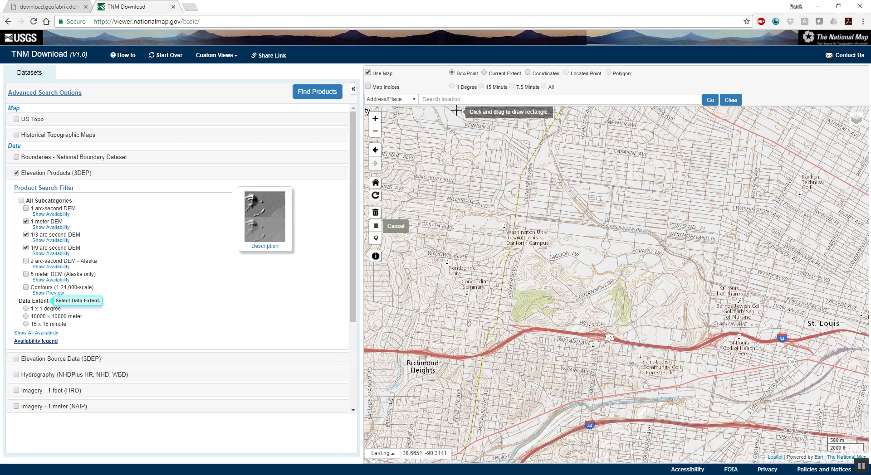
mouse_move(485, 176)
mouse_down()
mouse_move(641, 304)
mouse_move(743, 372)
mouse_up()
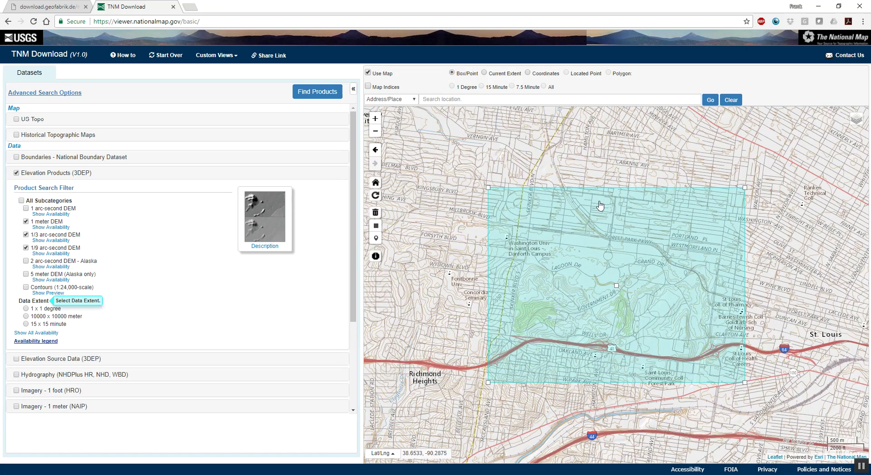
Find products, preview the 1/9 arc-second St. Louis County tile, add it to the cart, and view the cart.
click(305, 93)
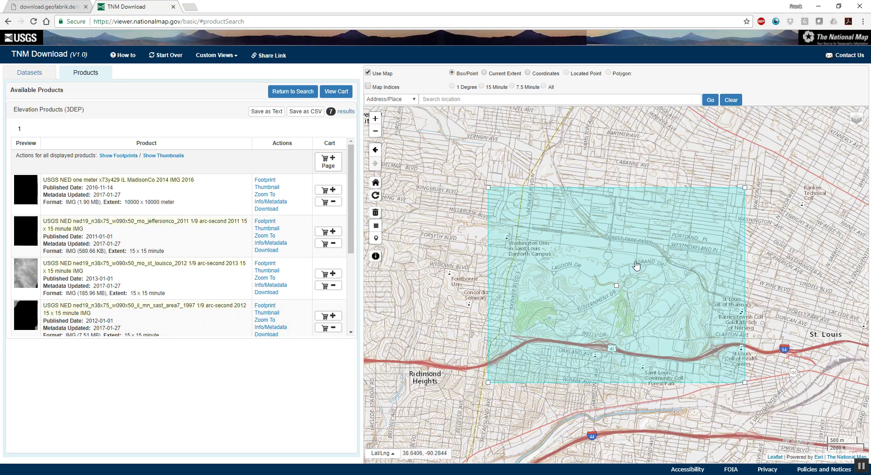
click(275, 271)
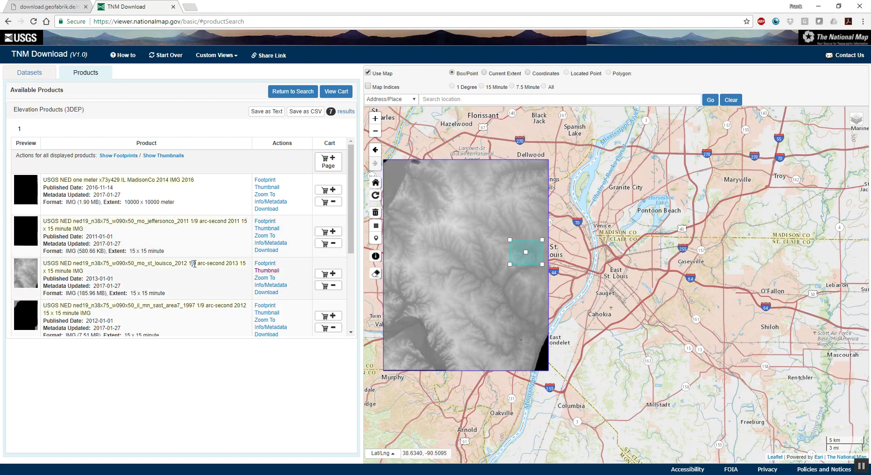
drag(194, 264, 200, 264)
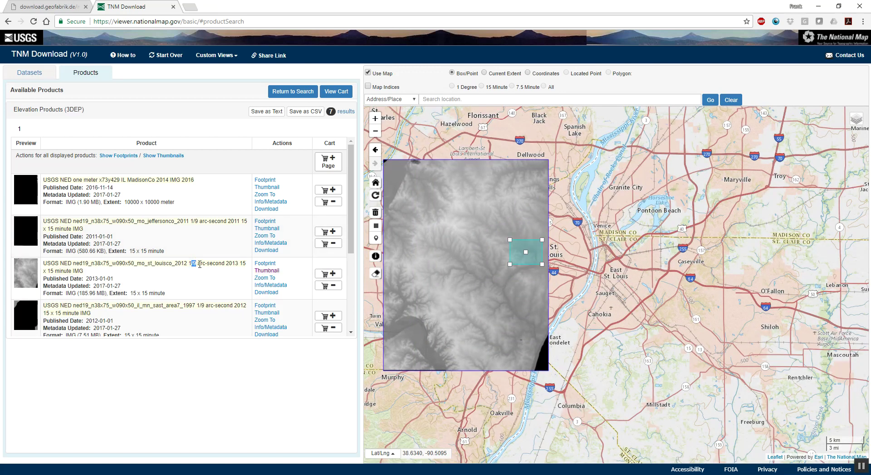
click(267, 271)
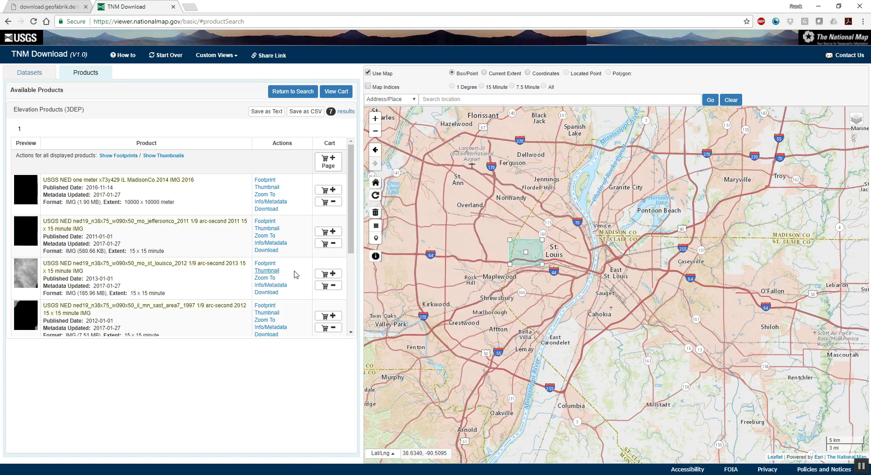
click(329, 275)
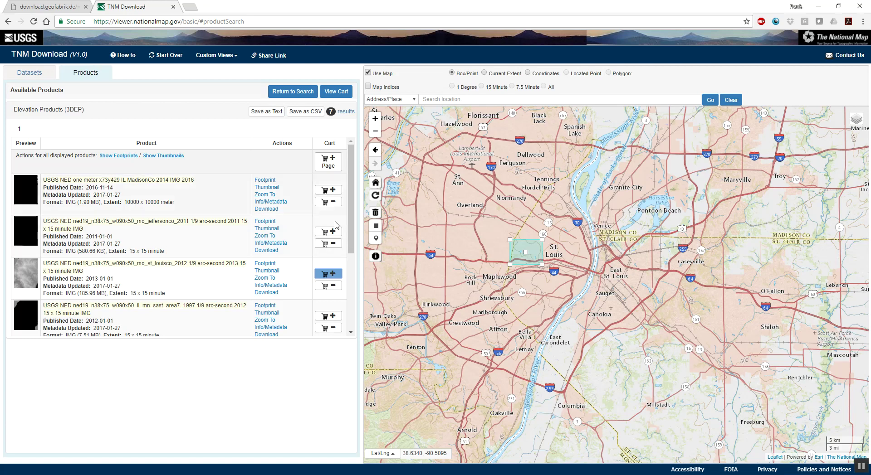
click(336, 92)
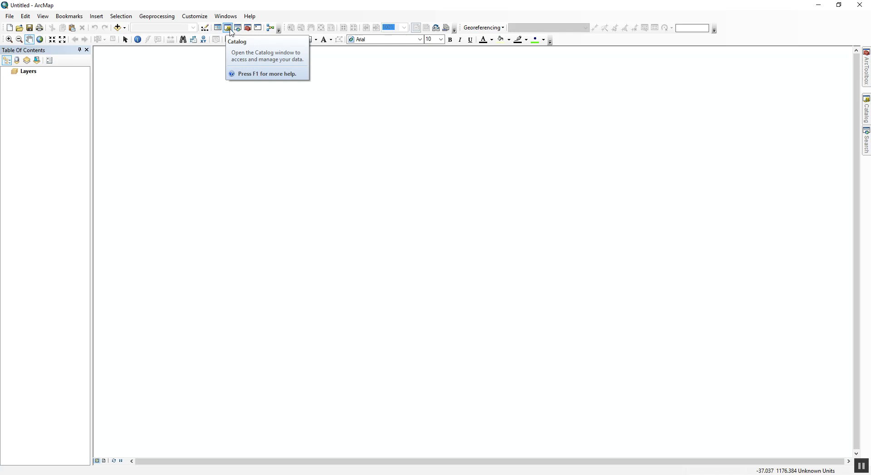
Connect the Catalog to E:\Dropbox\GSD_dbox\FL2017\data and expand it to the Missouri folder.
click(227, 29)
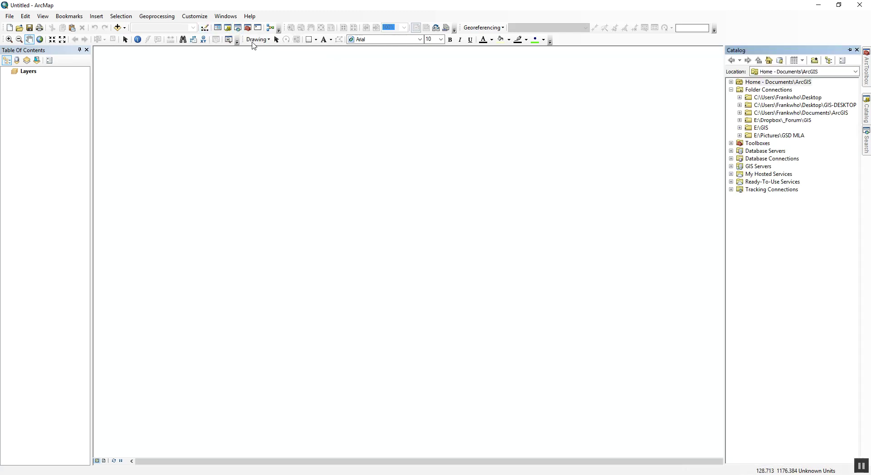
click(731, 89)
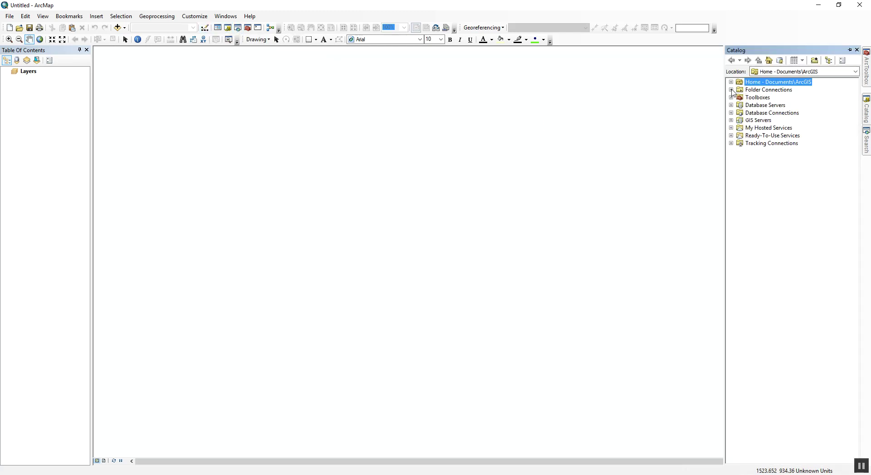
click(816, 62)
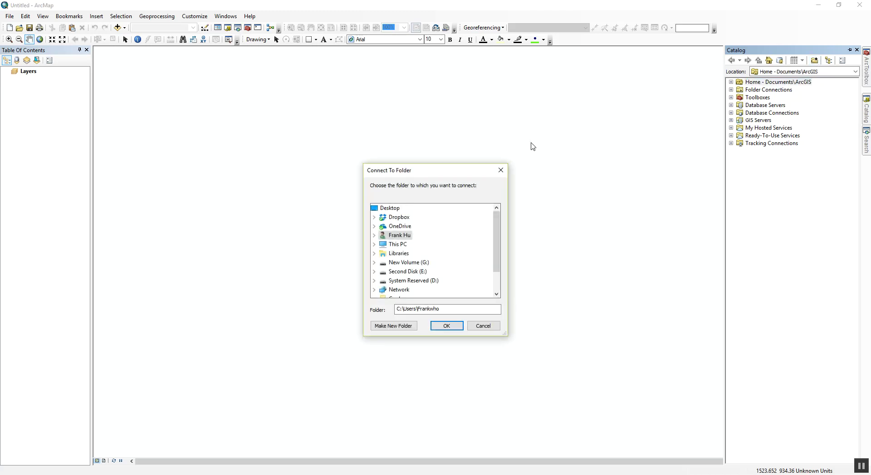
drag(449, 166, 440, 132)
drag(495, 301, 544, 366)
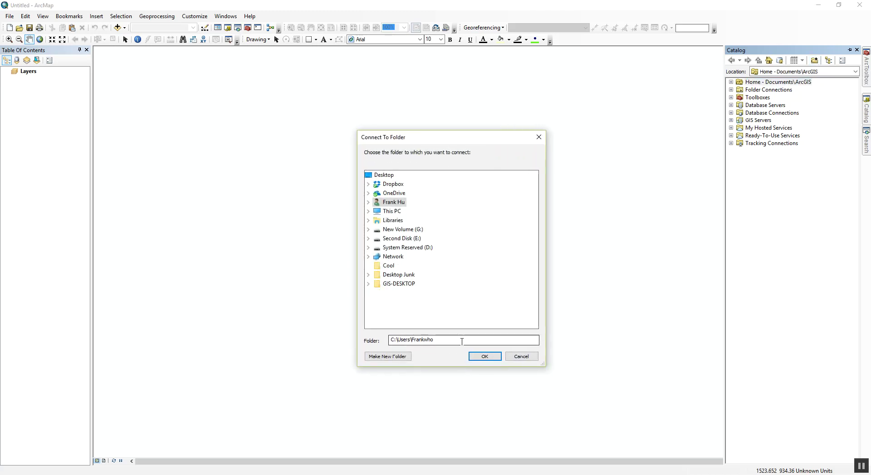
drag(396, 340, 434, 340)
key(ctrl+a)
text(E:\Dropbox\GSD_dbox\F_2017\data)
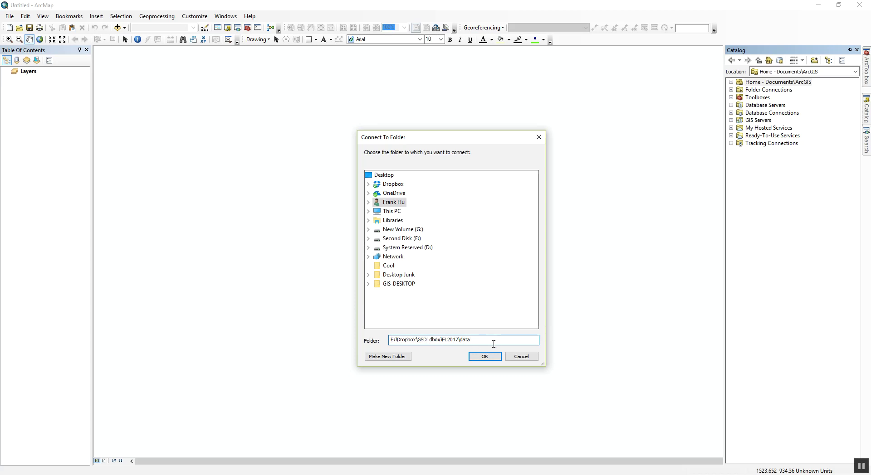
click(486, 356)
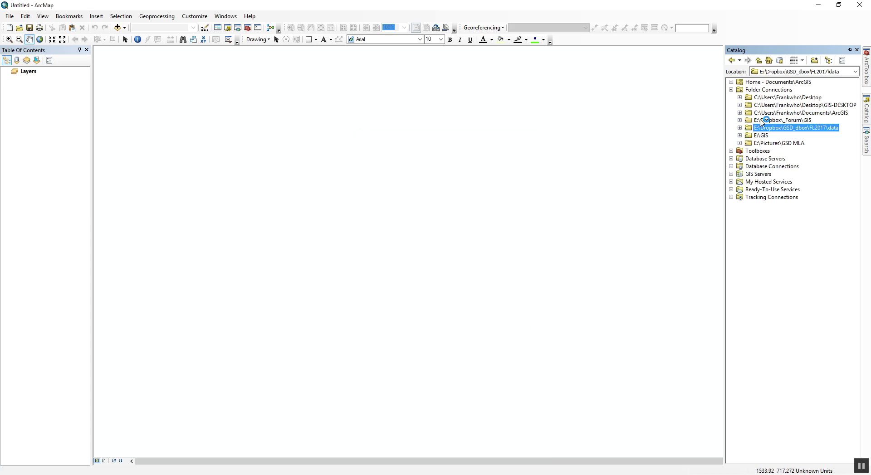
click(740, 128)
click(748, 136)
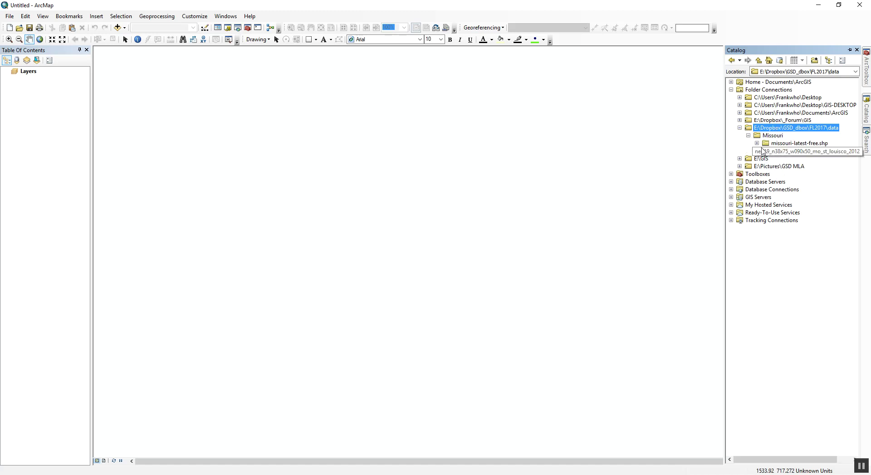
Drag gis.osm_roads_free_1.shp from missouri-latest-free.shp onto the map.
click(757, 143)
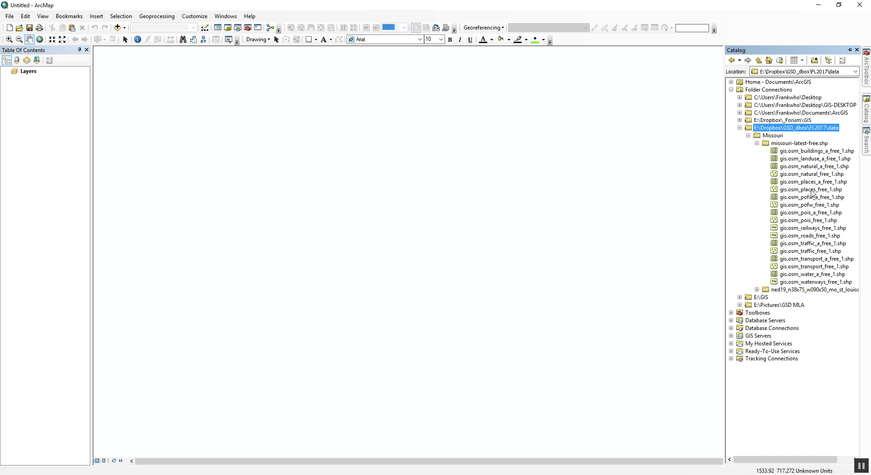
click(809, 237)
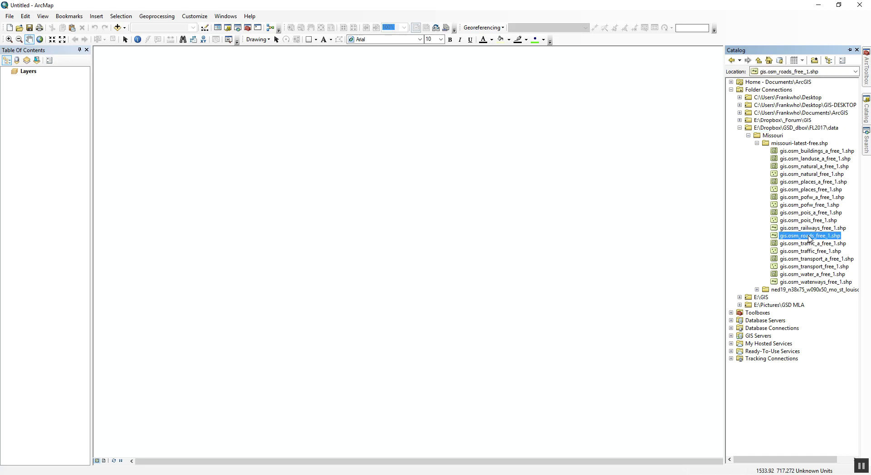
drag(798, 240, 511, 217)
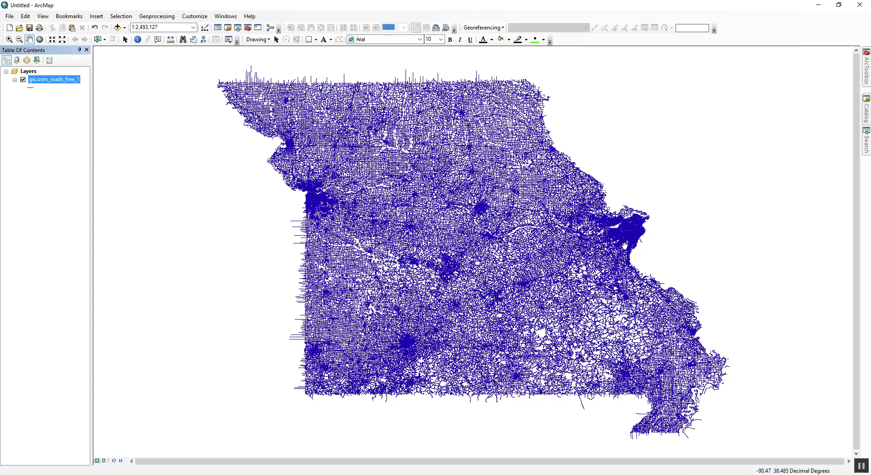
double_click(29, 71)
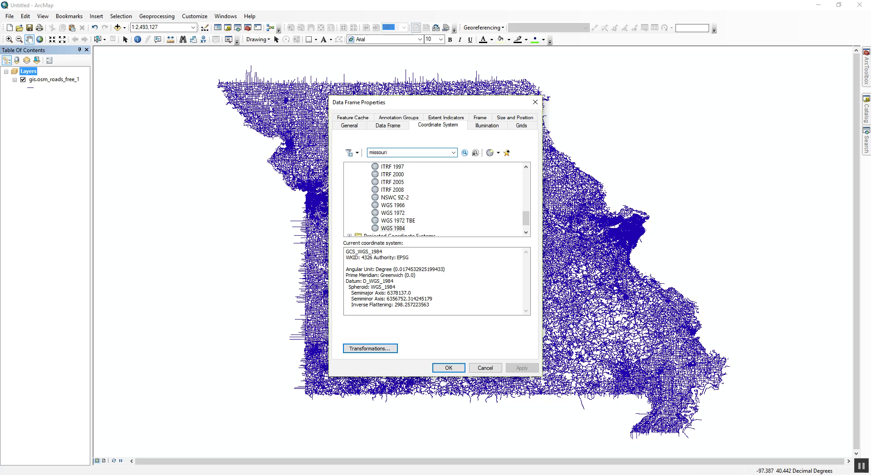
Search 'missouri', choose NAD 1983 StatePlane Missouri East FIPS 2401 (US Feet), and accept the warning.
key(Return)
click(349, 176)
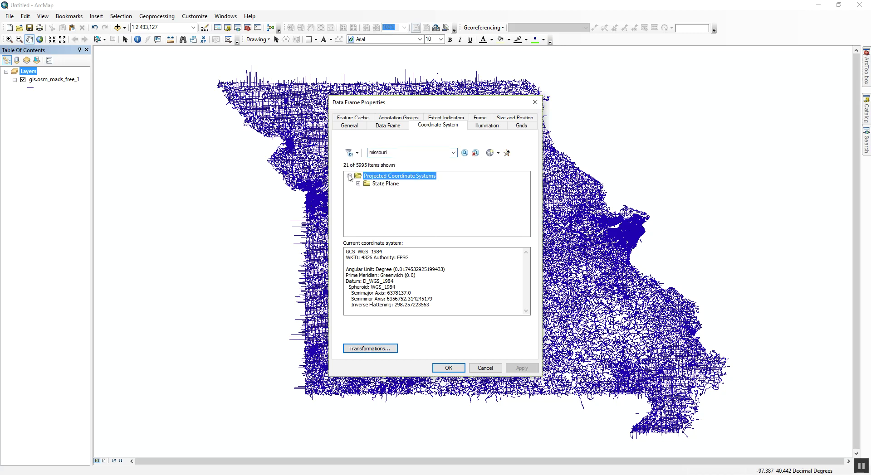
click(359, 183)
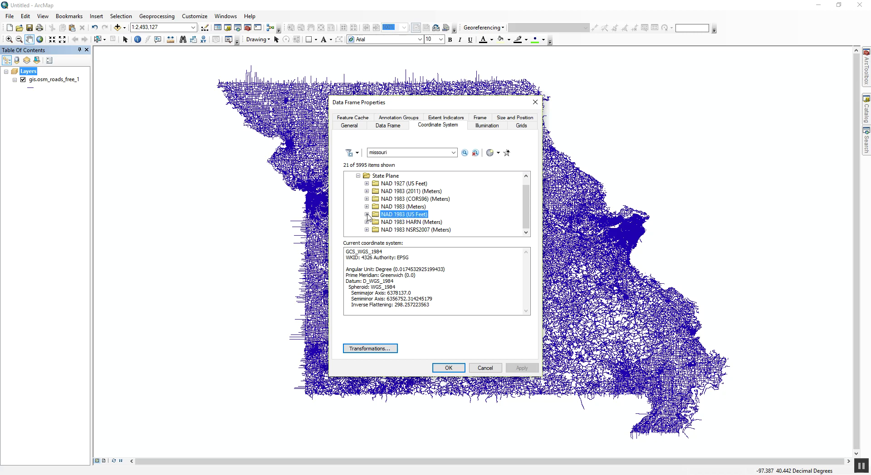
click(367, 214)
click(458, 214)
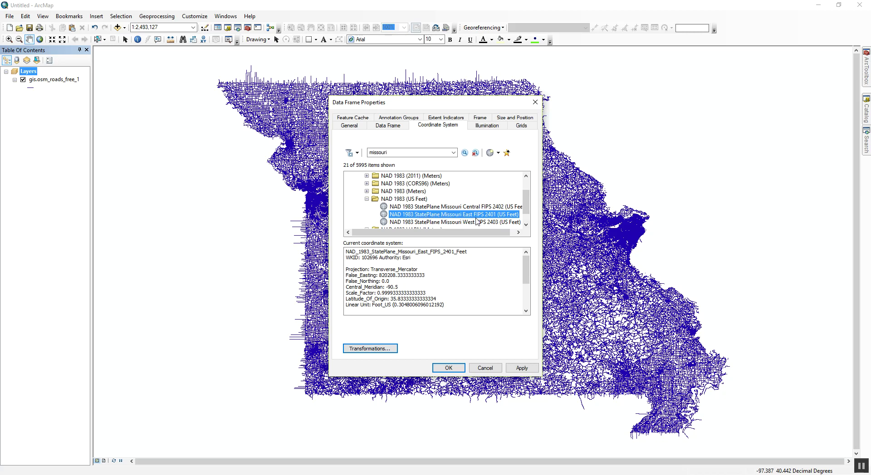
click(462, 368)
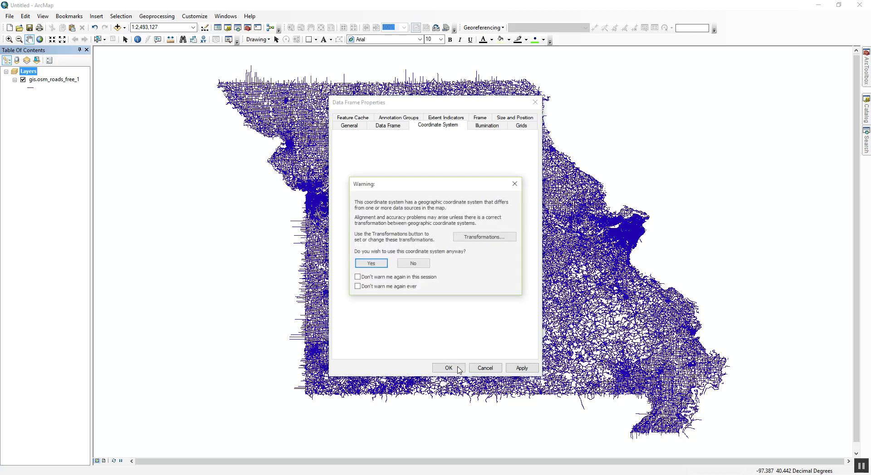
click(380, 265)
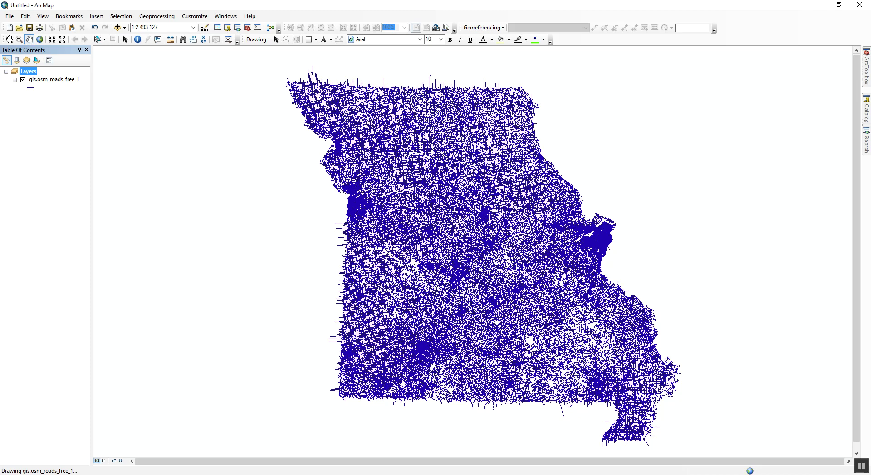
Zoom in with a rectangle around St. Louis on the roads map.
click(9, 39)
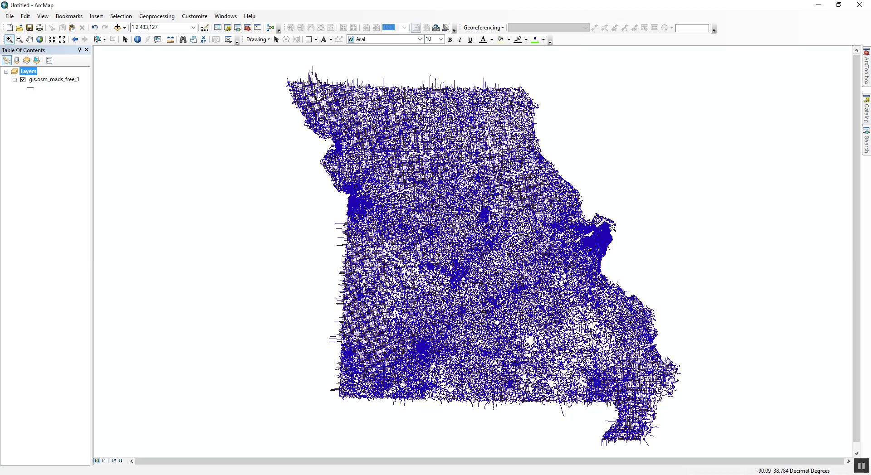
drag(585, 217, 630, 263)
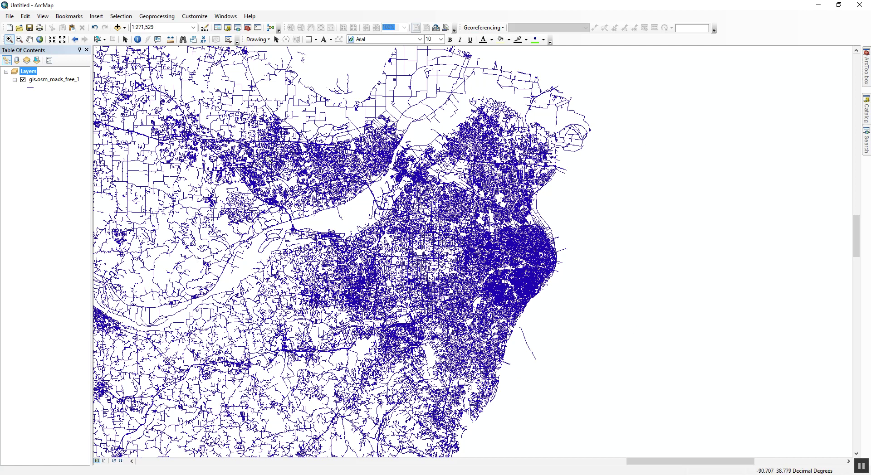
click(125, 39)
Open Export Data for gis.osm_roads_free_1 and export only features in the view extent.
click(45, 80)
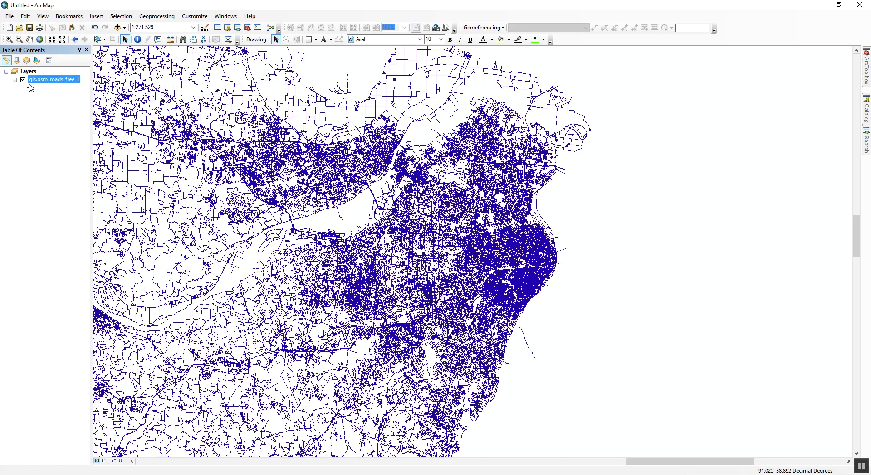
right_click(55, 80)
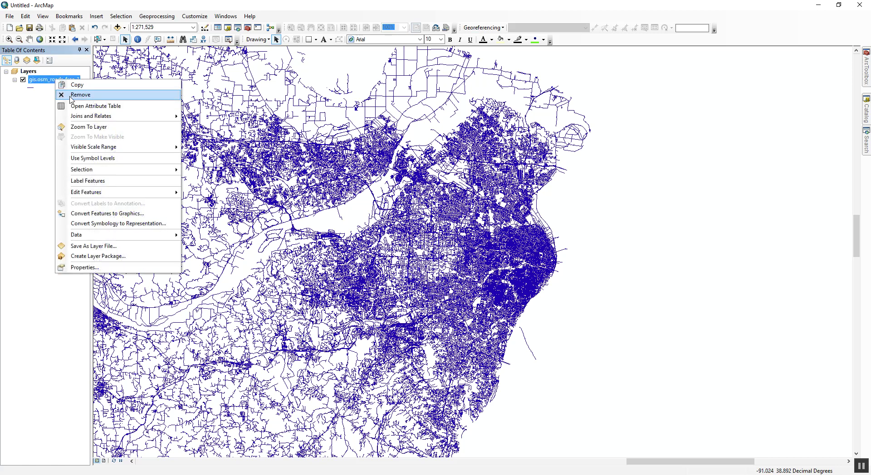
mouse_move(158, 240)
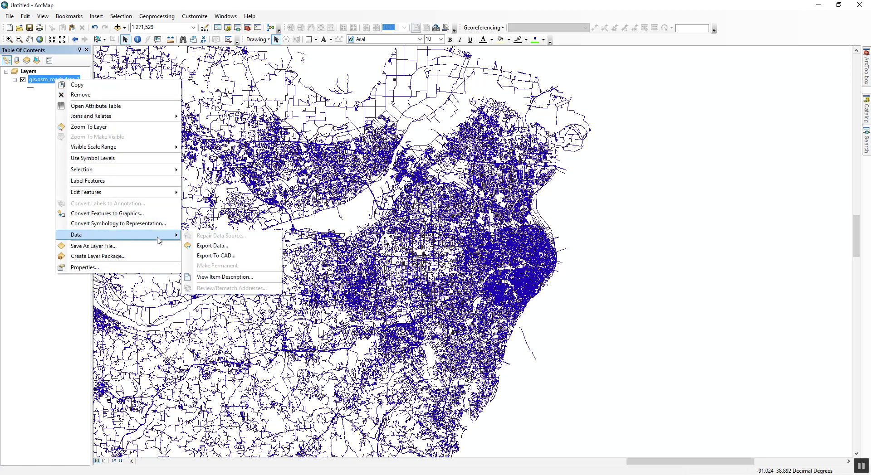
click(216, 246)
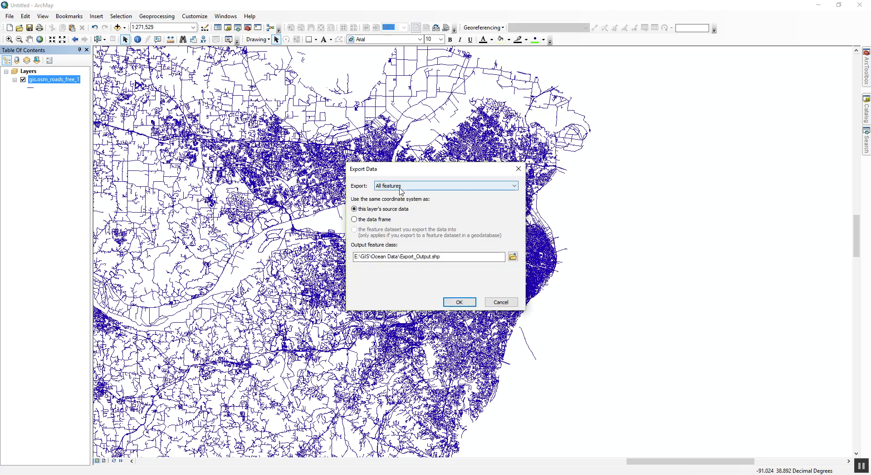
click(384, 187)
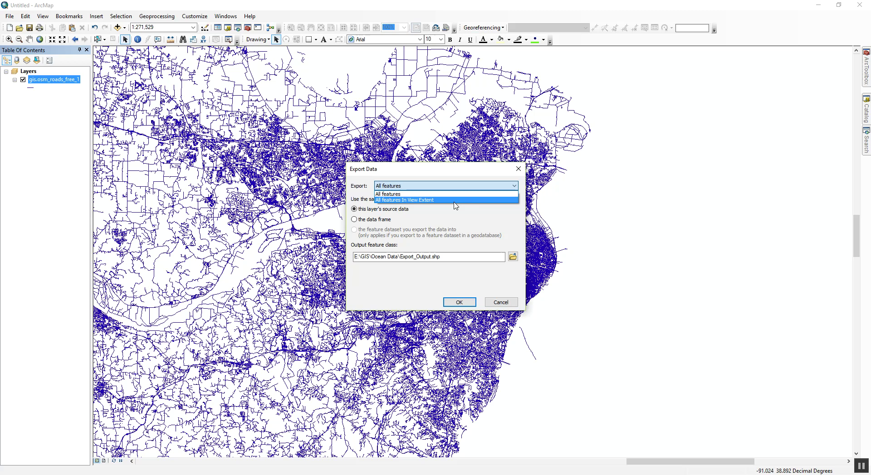
click(387, 200)
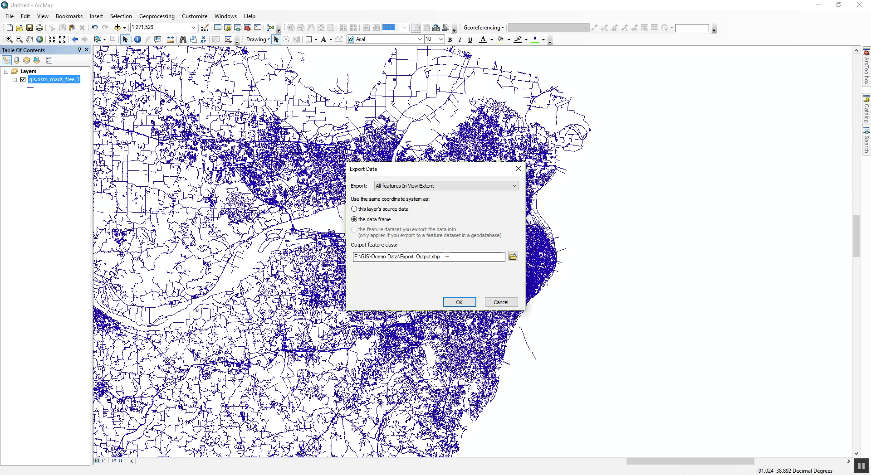
Set the export output to roads_stlouis.shp in the FL2017 data Missouri folder.
click(513, 256)
click(397, 184)
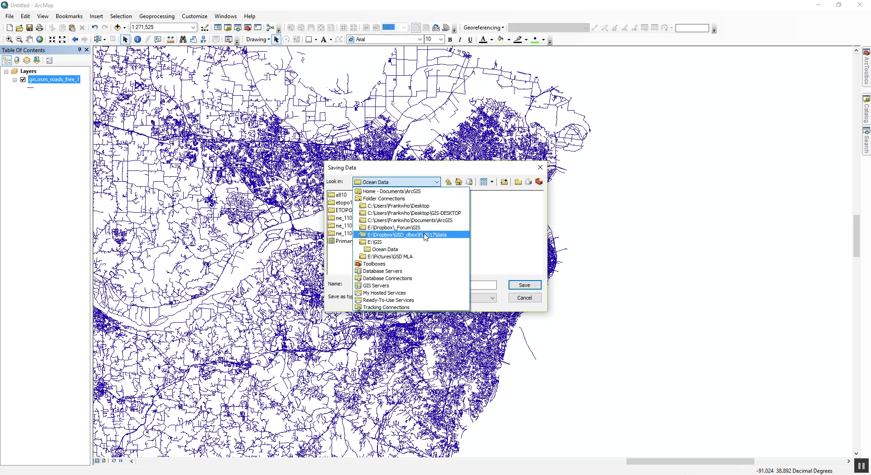
click(426, 237)
double_click(348, 198)
double_click(414, 284)
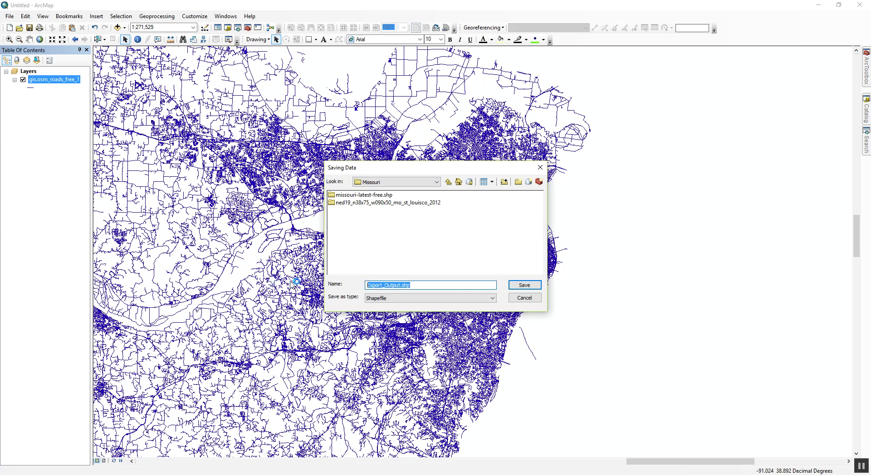
text(roads_stlouis)
key(Return)
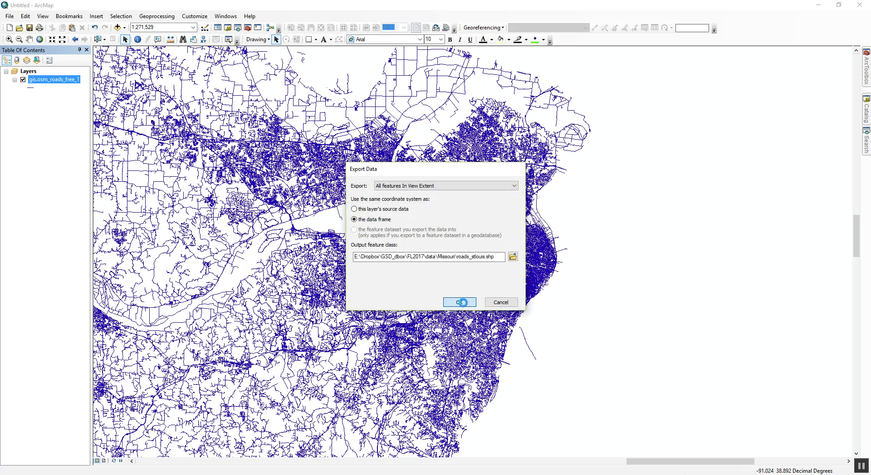
Run the export, add roads_stlouis to the map, and remove the gis.osm_roads_free_1 layer.
click(456, 301)
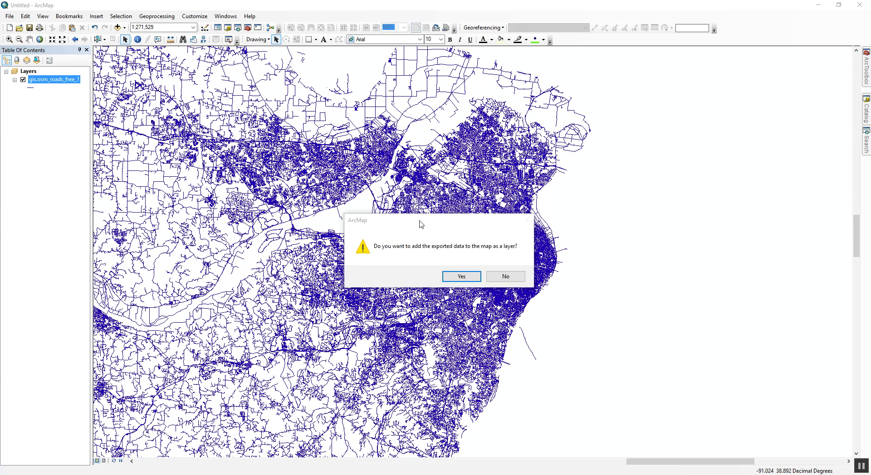
click(460, 278)
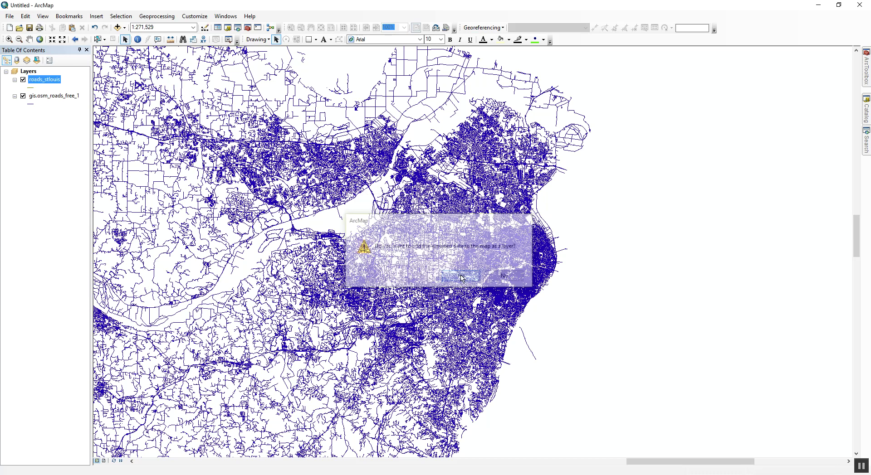
click(51, 98)
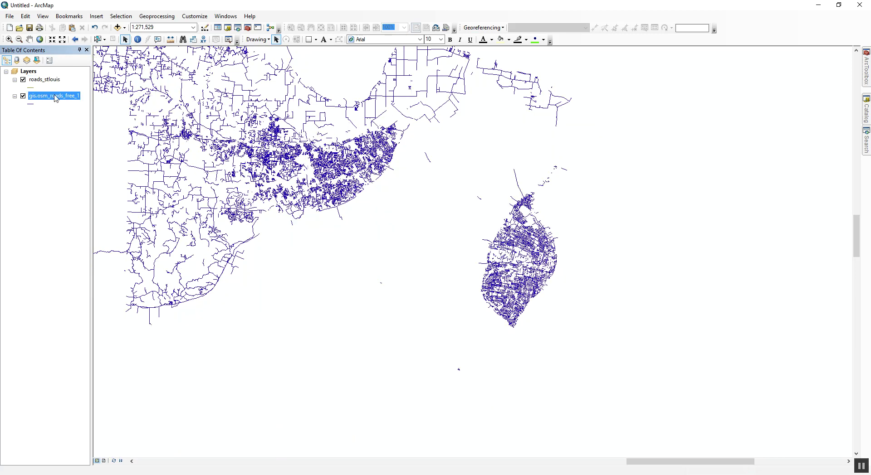
right_click(55, 99)
click(79, 109)
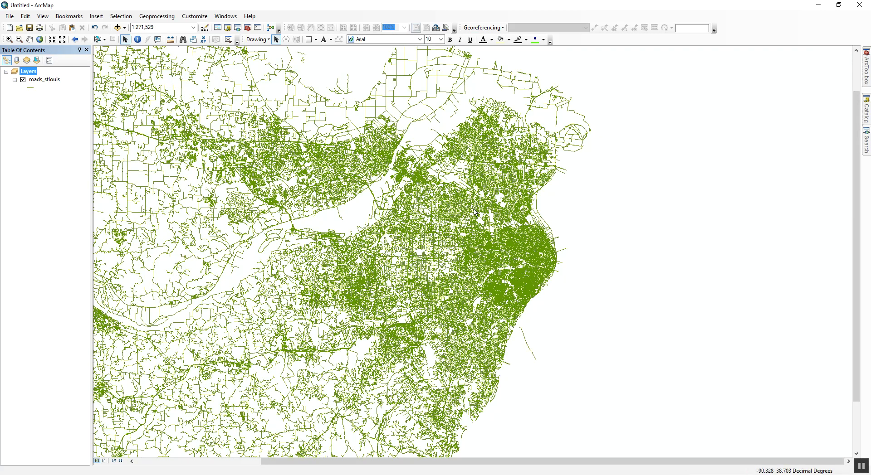
drag(474, 212, 477, 261)
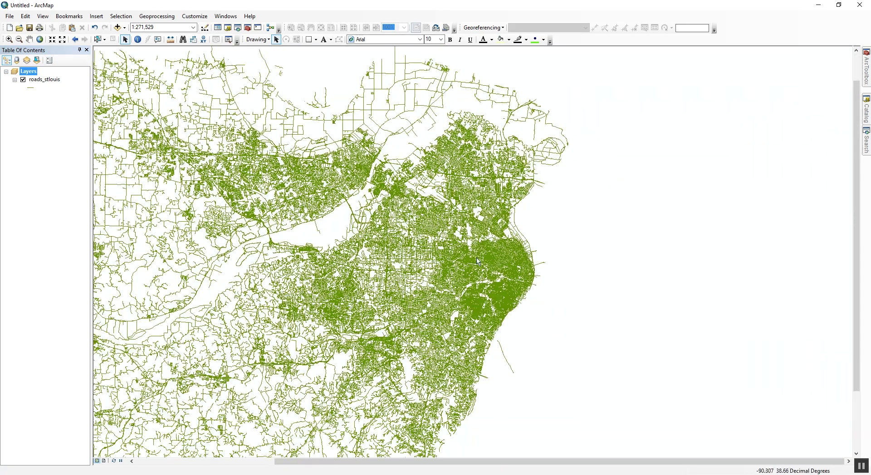
Identify a road on the map to inspect its attributes.
scroll(521, 272, up, 5)
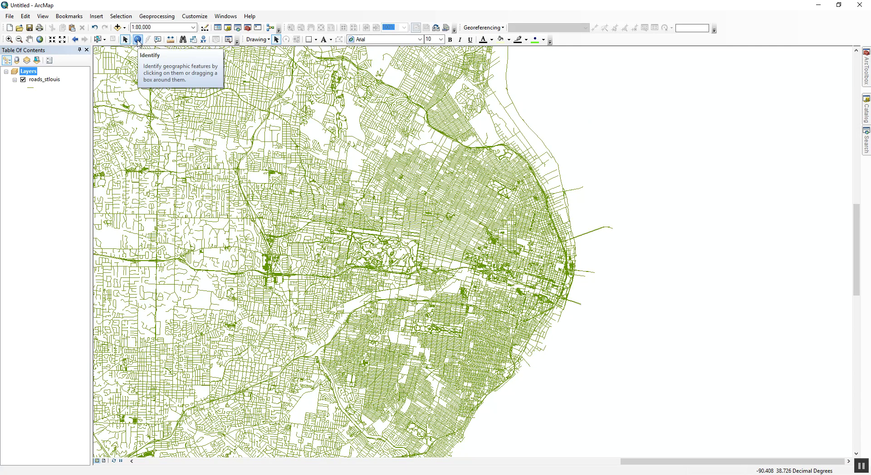
click(138, 40)
scroll(358, 141, up, 7)
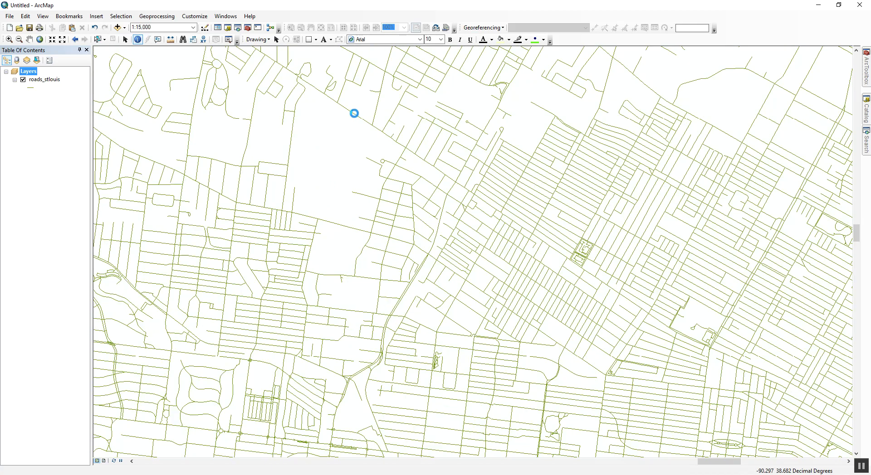
click(360, 126)
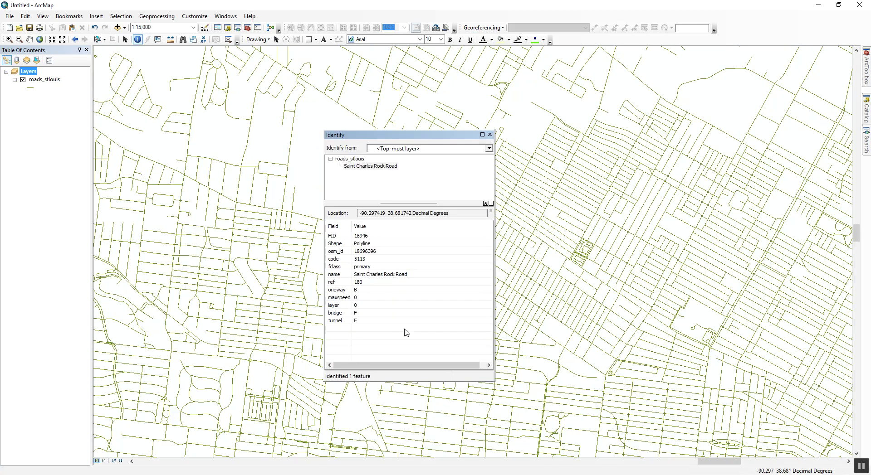
click(490, 135)
Browse the roads_stlouis attribute table of 83,633 features, then zoom out to 1:60,000.
click(50, 80)
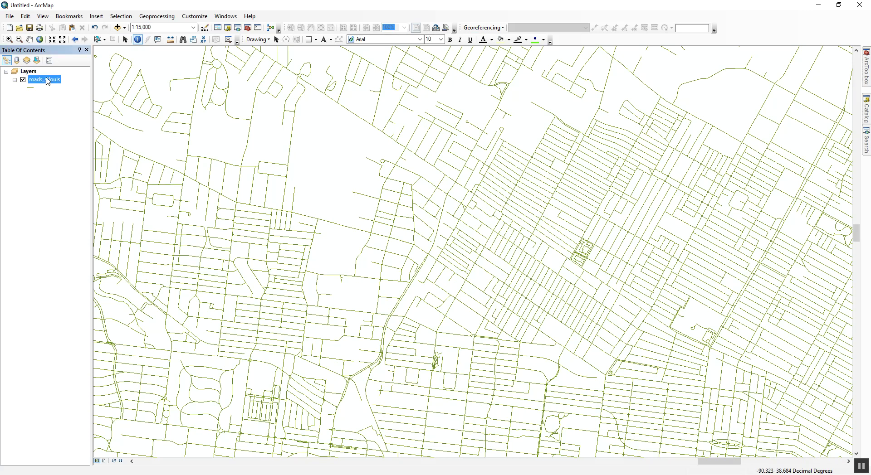
right_click(48, 81)
click(91, 108)
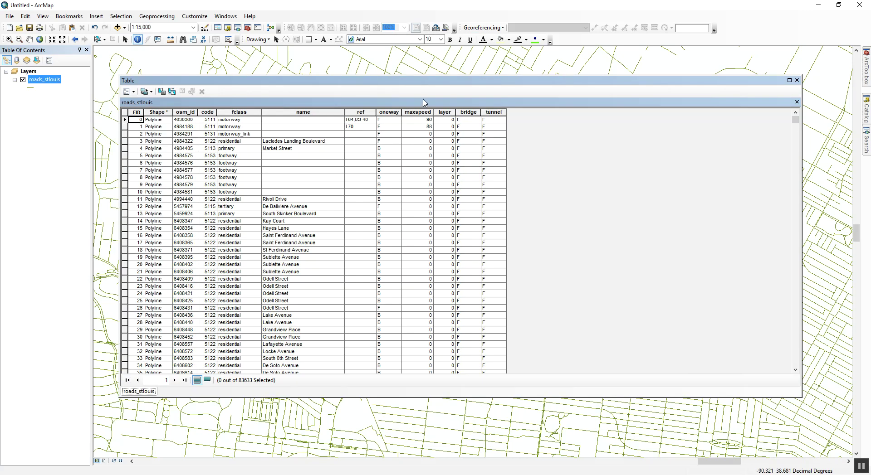
mouse_move(795, 120)
mouse_down()
mouse_move(789, 382)
mouse_move(797, 120)
mouse_up()
click(796, 80)
scroll(658, 369, down, 5)
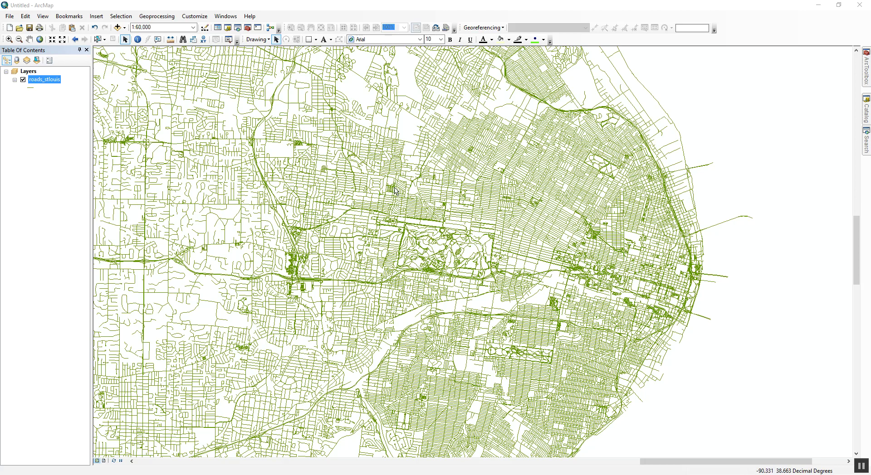
Symbolize roads_stlouis by Unique values on fclass, add all values, and apply.
click(48, 80)
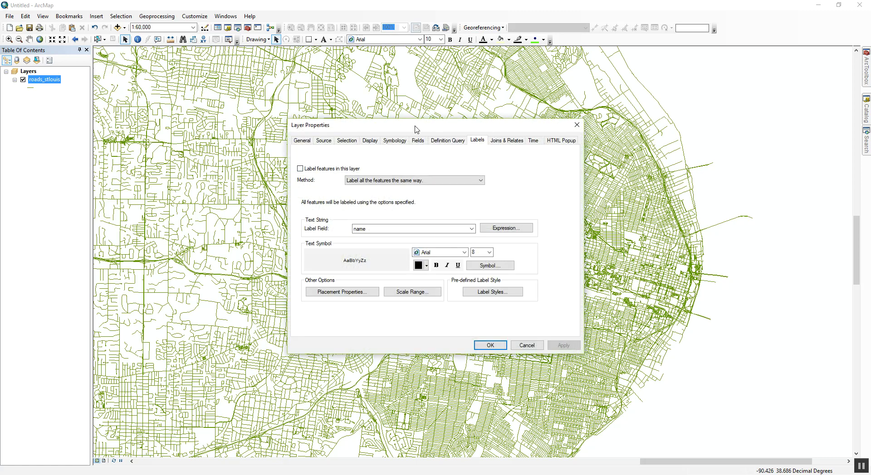
click(397, 141)
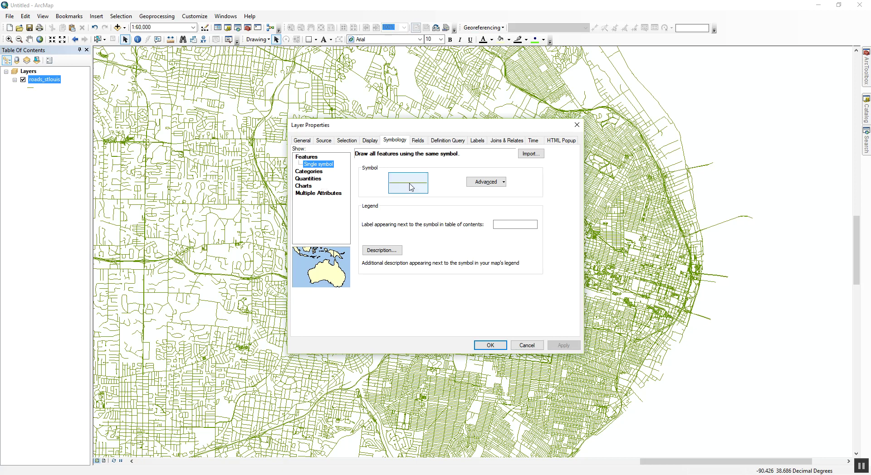
click(318, 172)
click(410, 173)
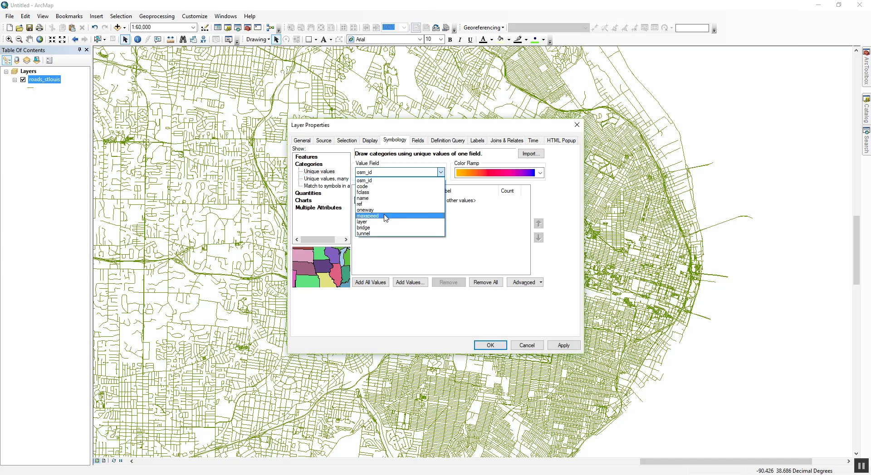
click(375, 193)
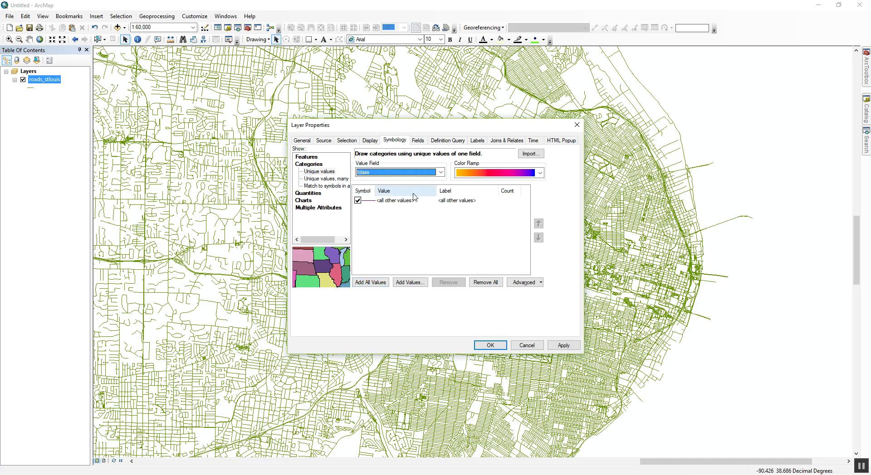
click(375, 283)
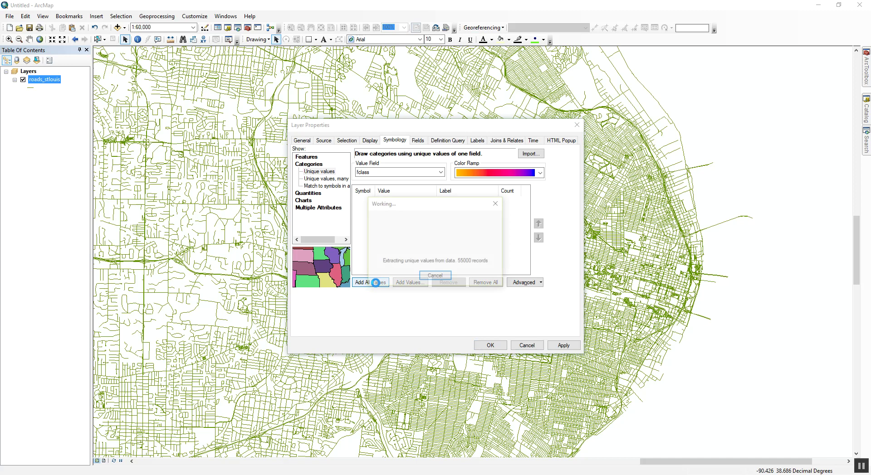
drag(525, 206, 482, 220)
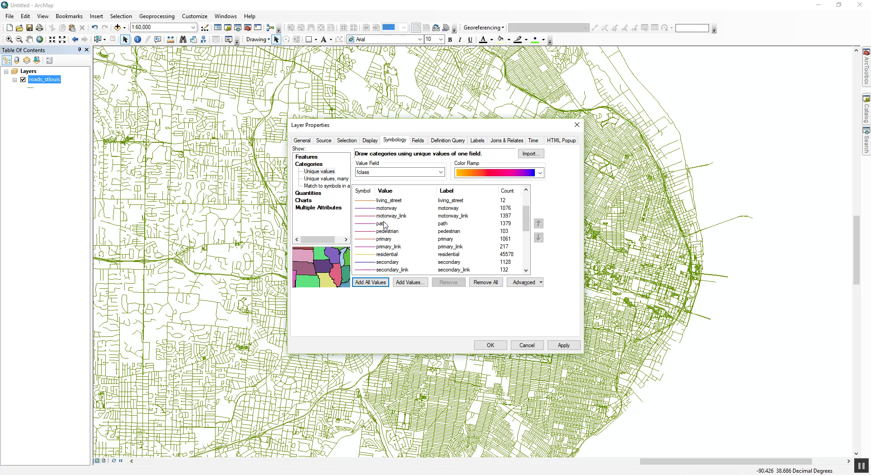
click(563, 345)
drag(489, 127, 317, 262)
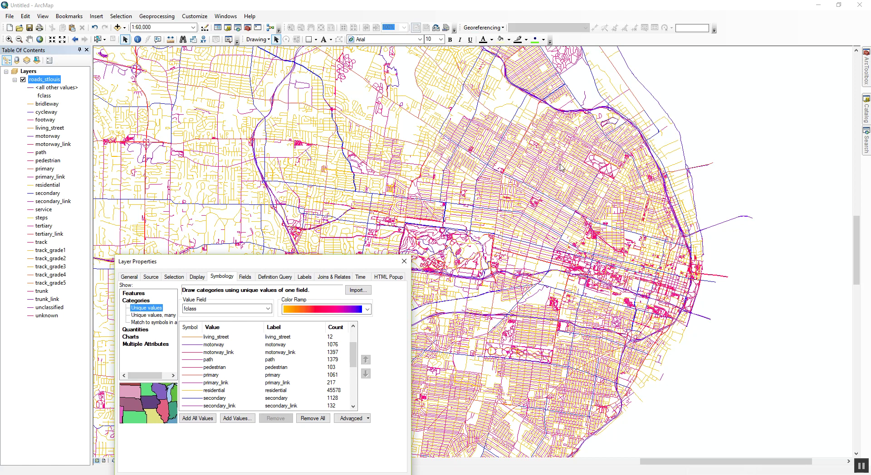
Change the primary road class symbol colour to black and apply it.
drag(347, 263, 453, 162)
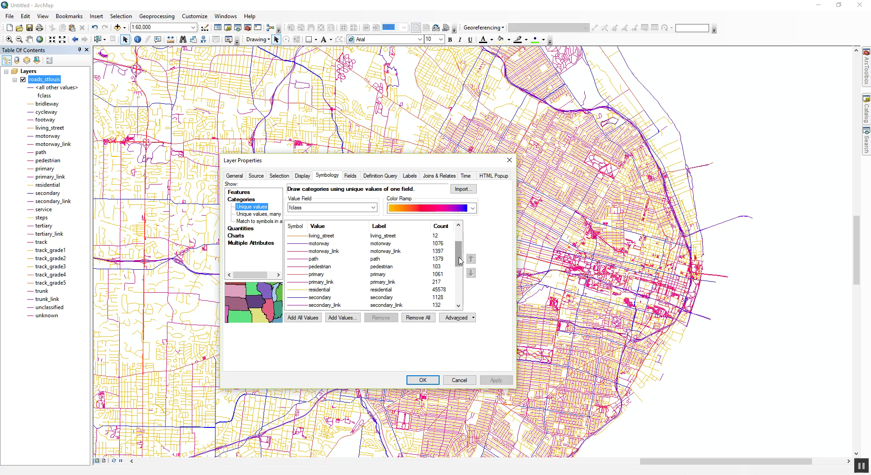
mouse_move(459, 261)
mouse_down()
mouse_move(461, 238)
mouse_move(465, 287)
mouse_move(467, 232)
mouse_move(464, 290)
mouse_move(458, 267)
mouse_up()
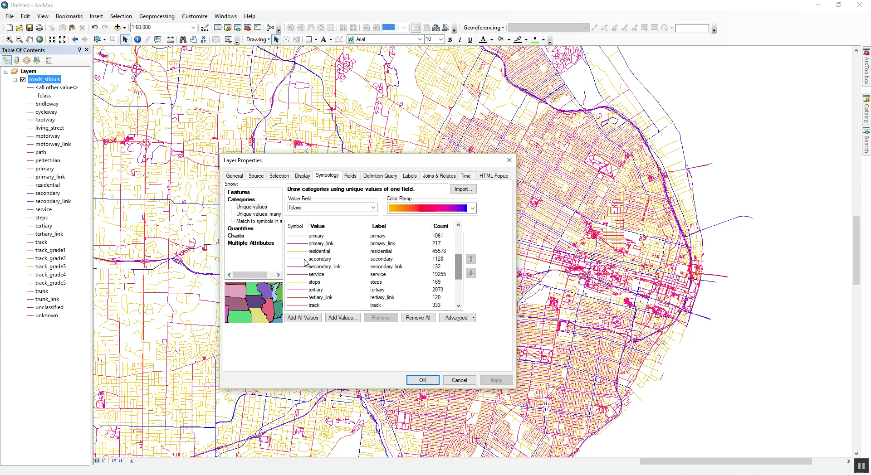
click(306, 236)
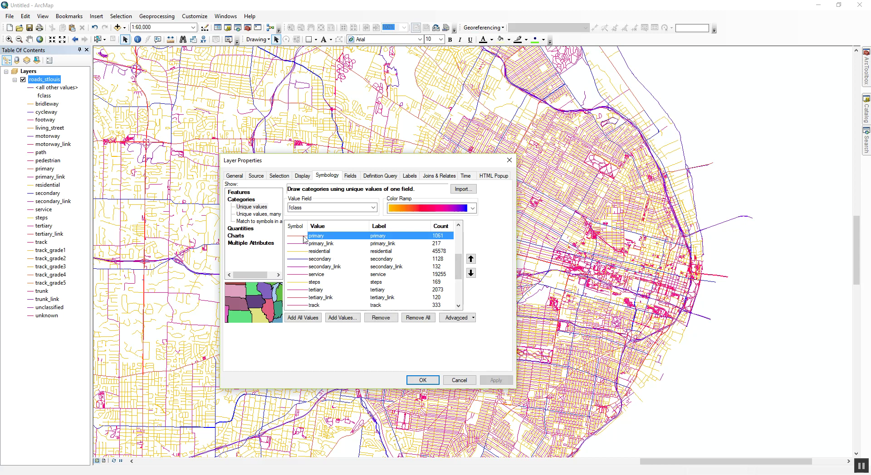
double_click(297, 238)
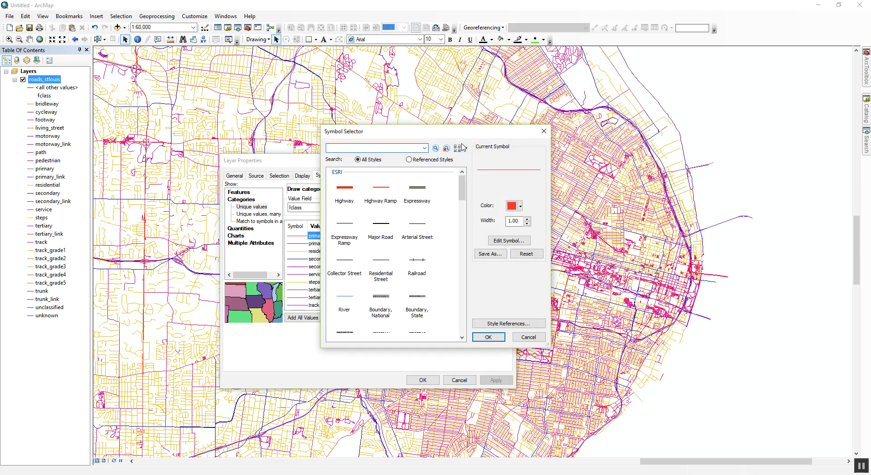
click(520, 206)
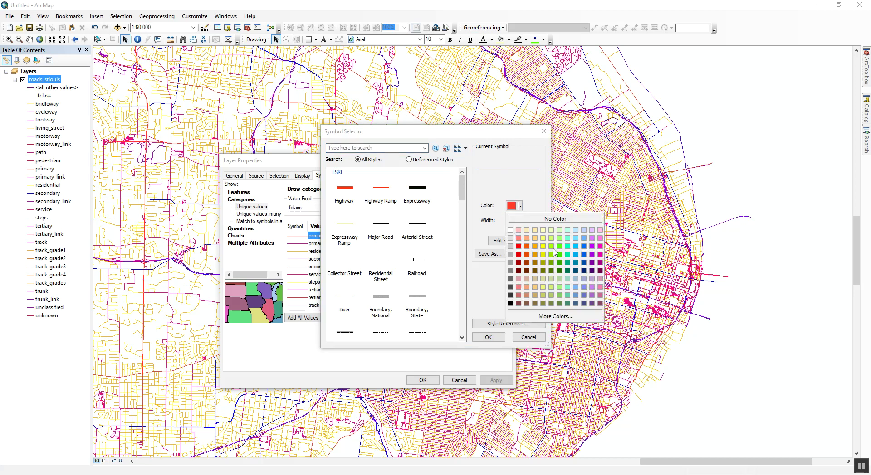
click(510, 303)
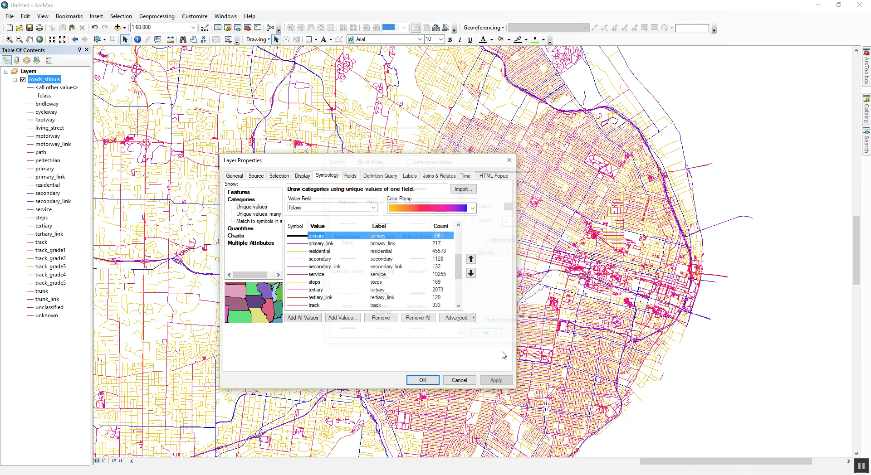
click(495, 380)
drag(454, 160, 392, 221)
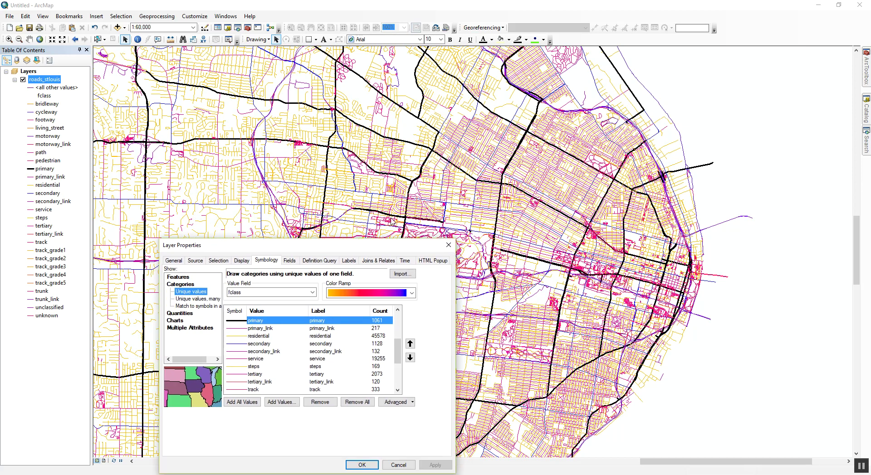
drag(304, 245, 392, 156)
scroll(383, 252, up, 5)
scroll(416, 268, down, 3)
scroll(359, 244, up, 3)
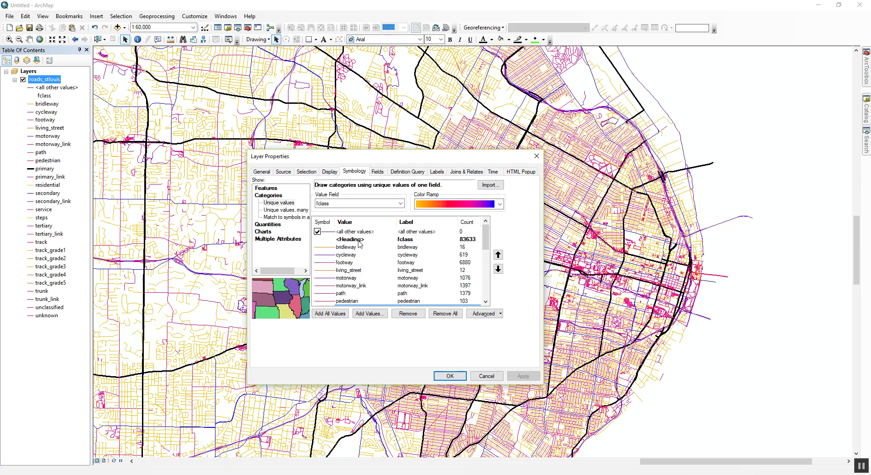
scroll(352, 251, down, 5)
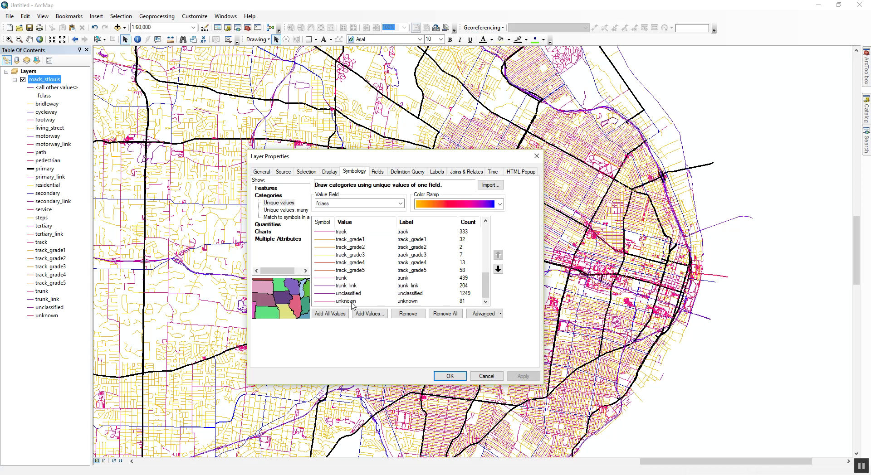
Give the selected road classes one shared Arterial Street line style.
shift+click(352, 305)
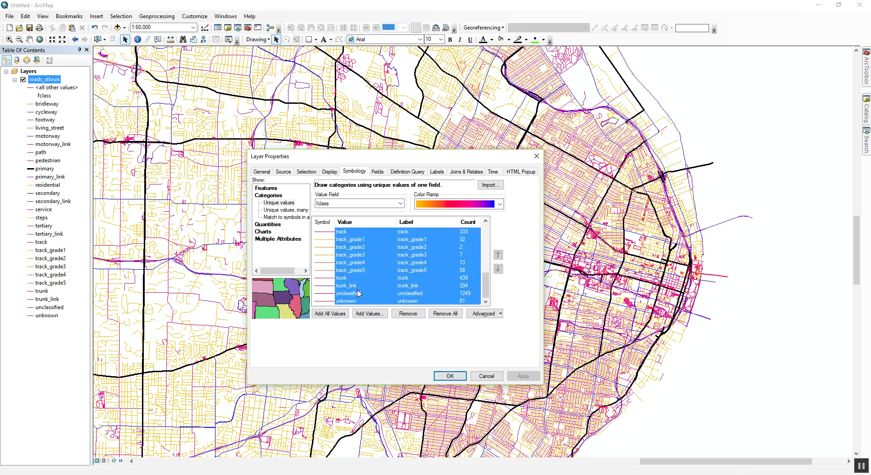
right_click(357, 261)
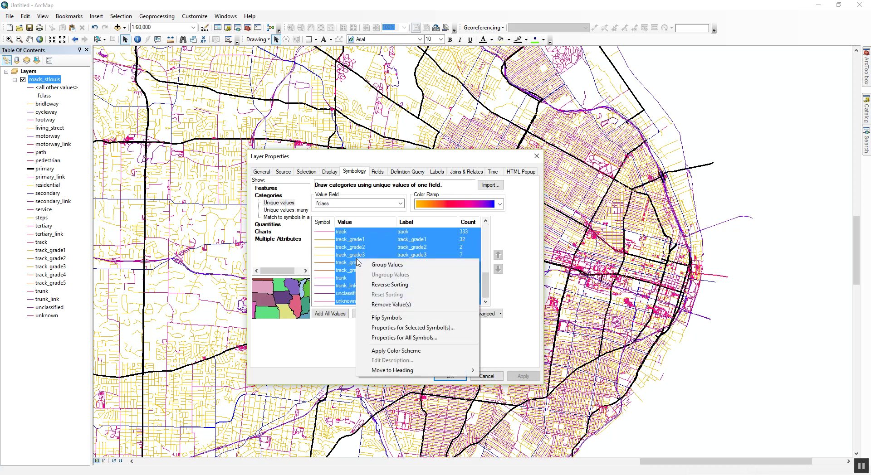
click(421, 328)
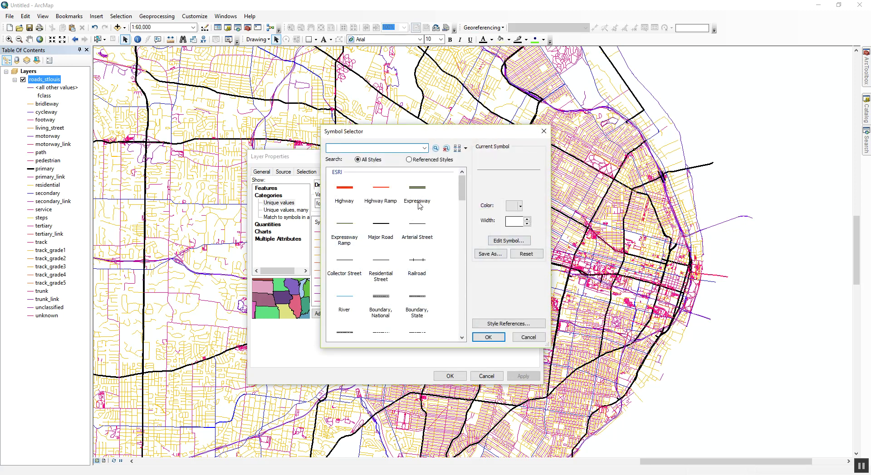
click(422, 231)
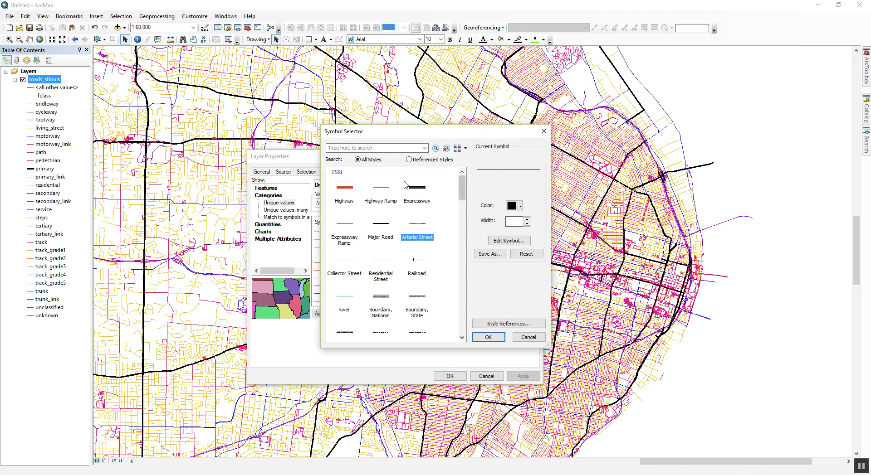
click(488, 337)
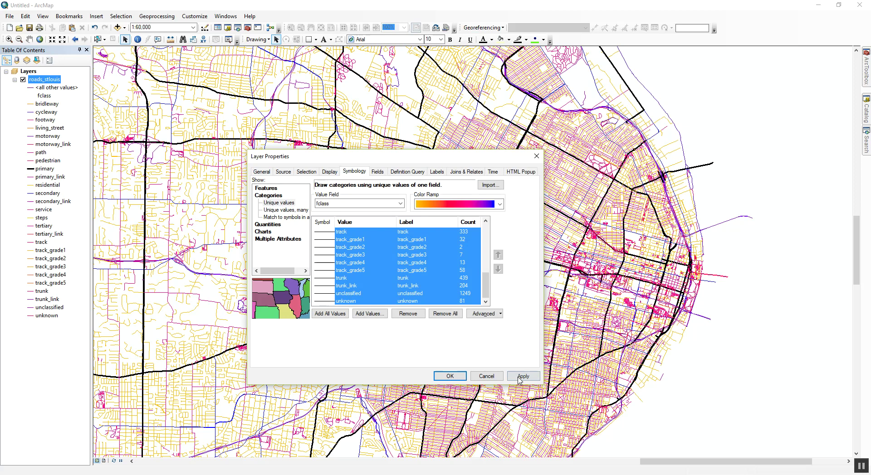
drag(449, 158, 452, 143)
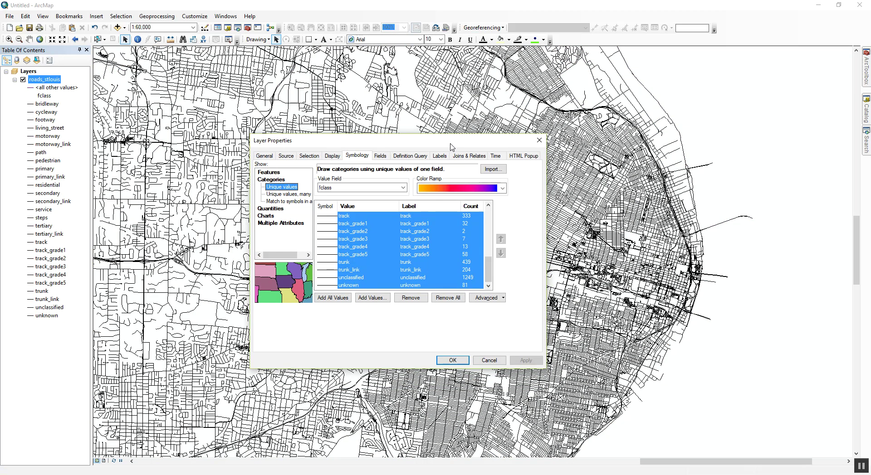
Pick out the secondary and tertiary road classes in the Symbology list.
click(359, 264)
scroll(362, 265, up, 2)
click(353, 247)
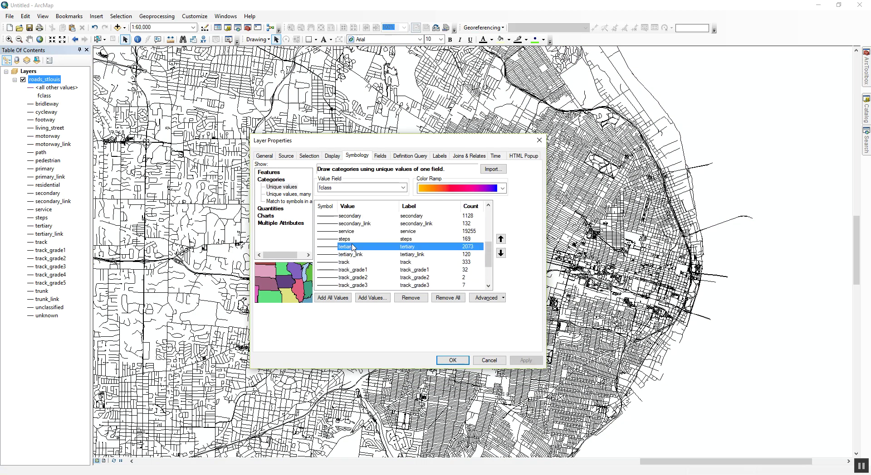
click(353, 231)
ctrl+click(353, 254)
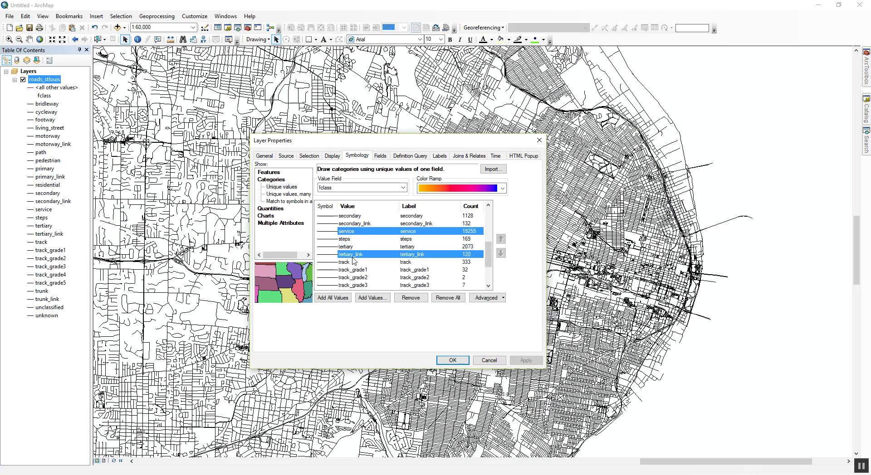
click(363, 232)
click(358, 217)
scroll(363, 237, up, 2)
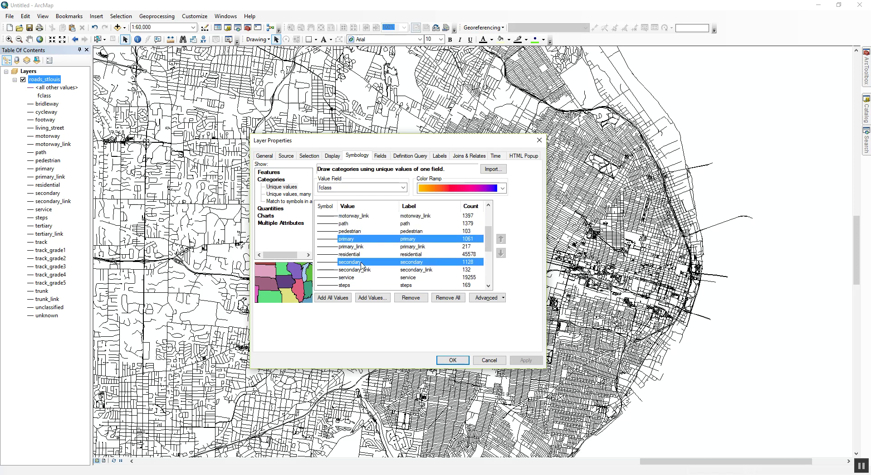
scroll(352, 265, down, 2)
Set the tertiary road symbol to width 2 in dark blue and apply it.
click(349, 247)
right_click(349, 247)
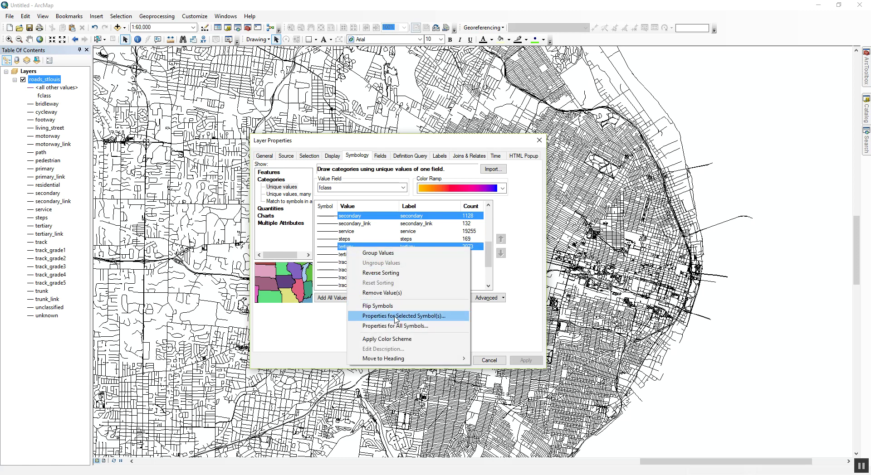
click(390, 316)
double_click(513, 221)
text(2)
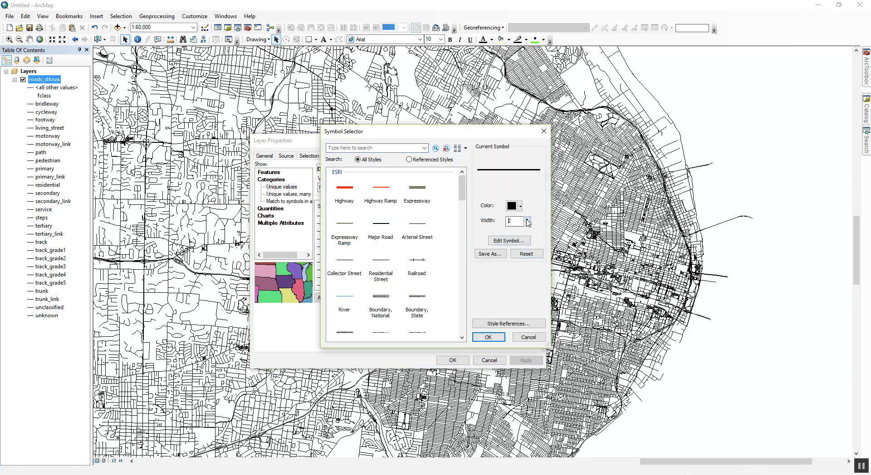
click(527, 223)
click(520, 206)
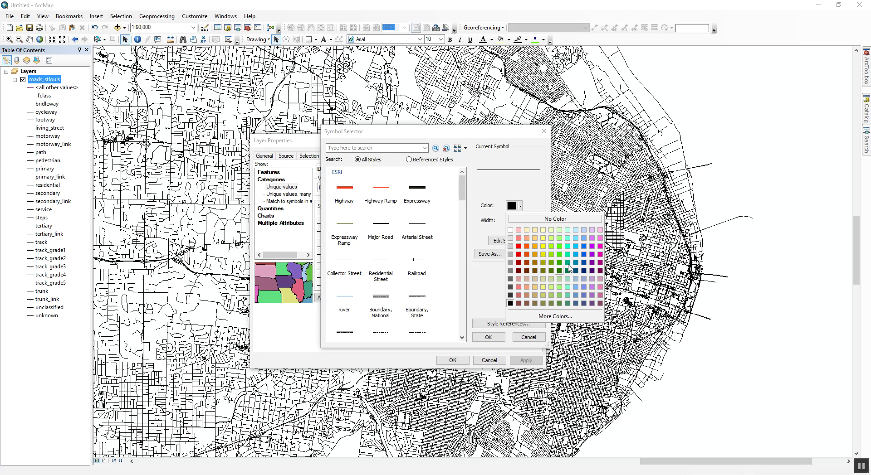
click(584, 270)
click(488, 338)
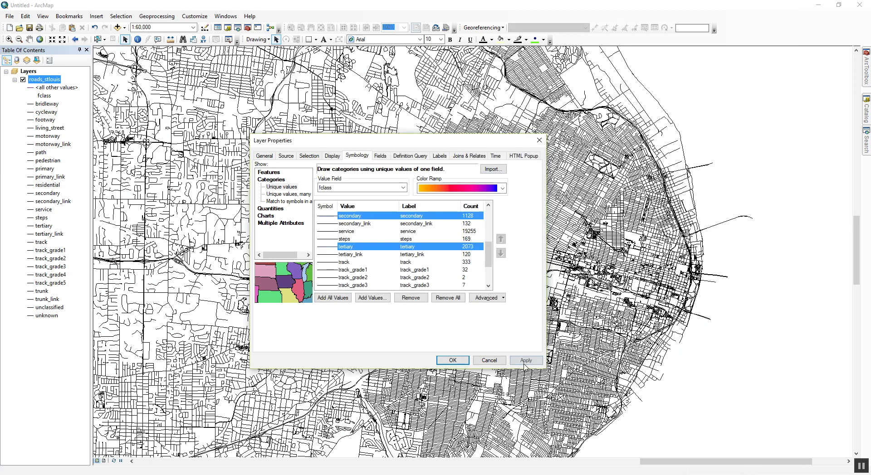
click(526, 360)
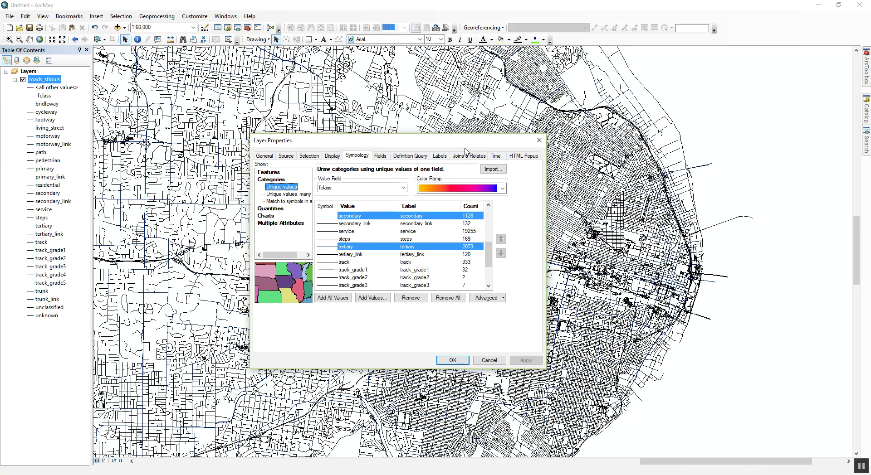
Reset the tertiary line symbol and reapply the road symbol changes to the map.
drag(450, 152, 443, 174)
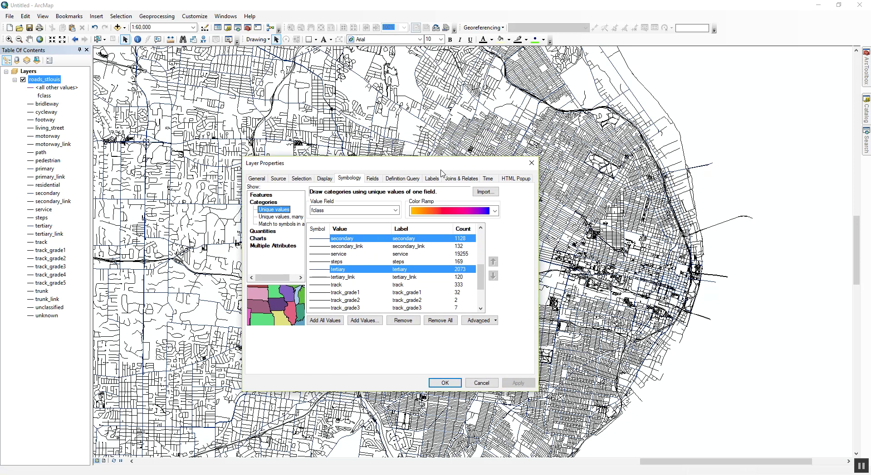
right_click(338, 271)
click(401, 348)
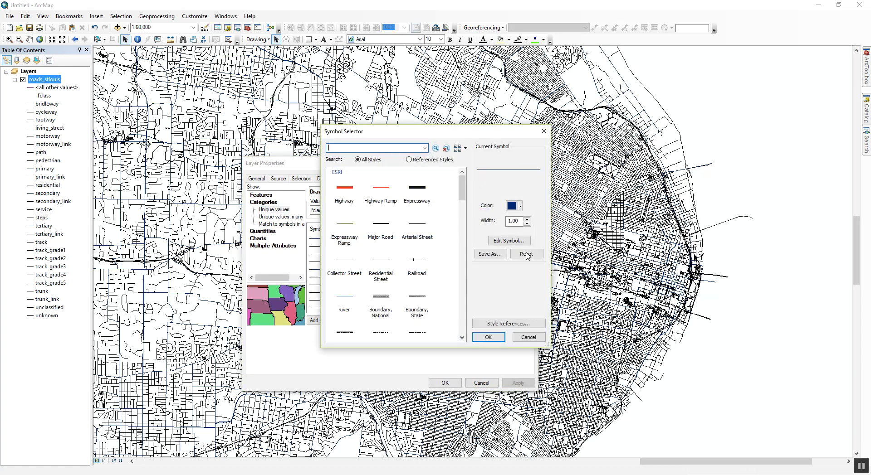
click(526, 254)
click(488, 337)
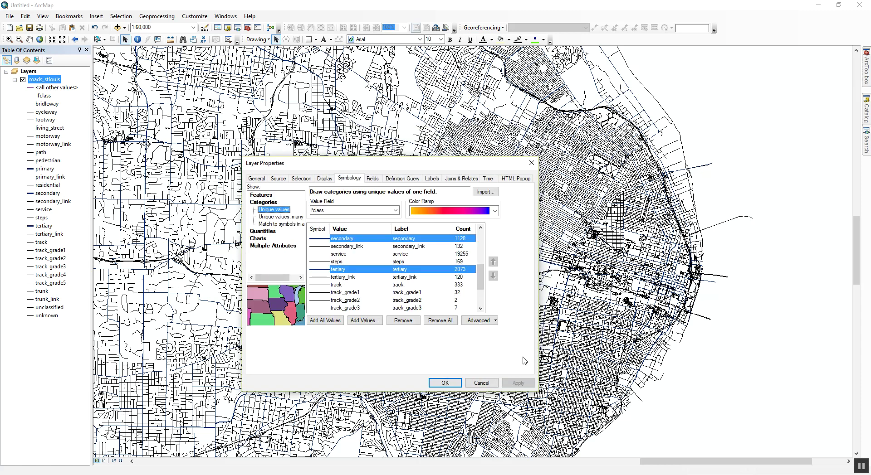
click(518, 383)
drag(472, 163, 536, 130)
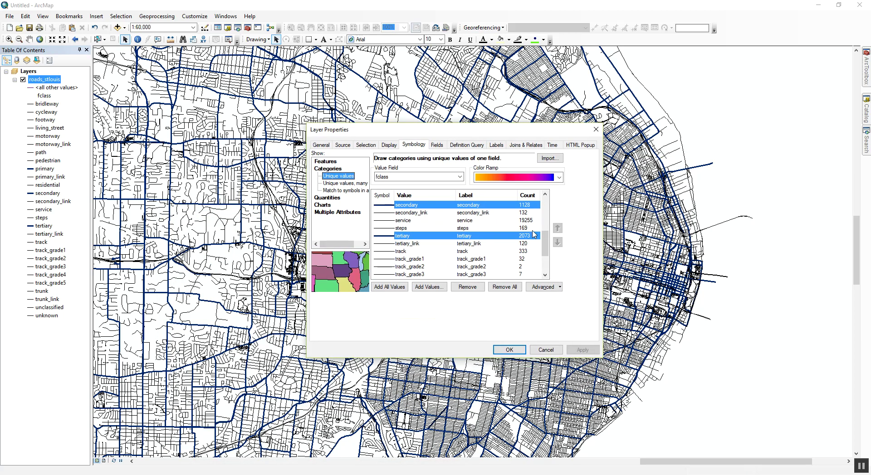
drag(546, 243, 546, 215)
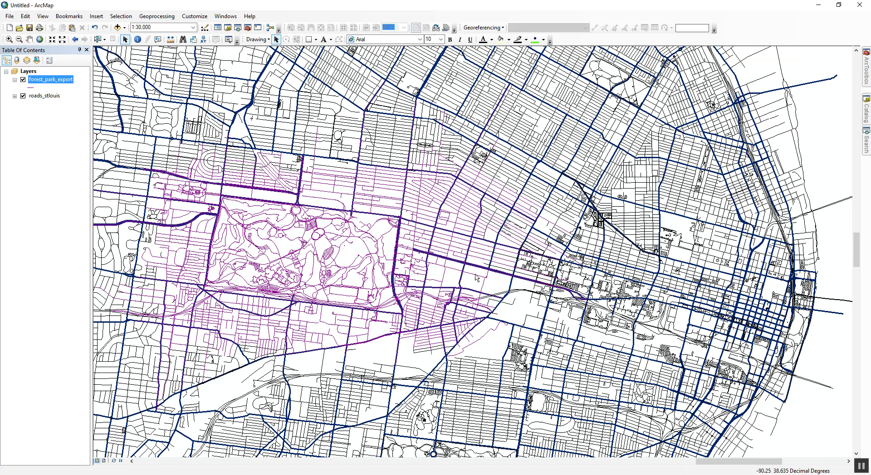
Pan and zoom around Forest Park, turning forest_park_export off and roads_stlouis back on.
key(Left)
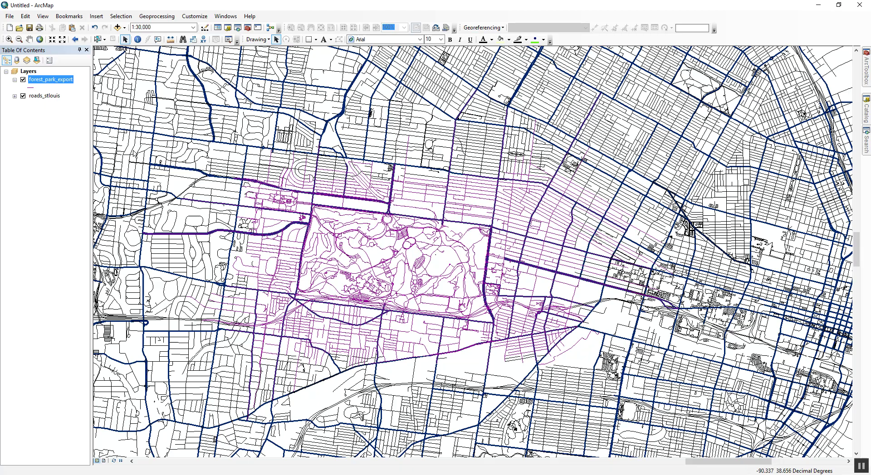
scroll(551, 225, down, 3)
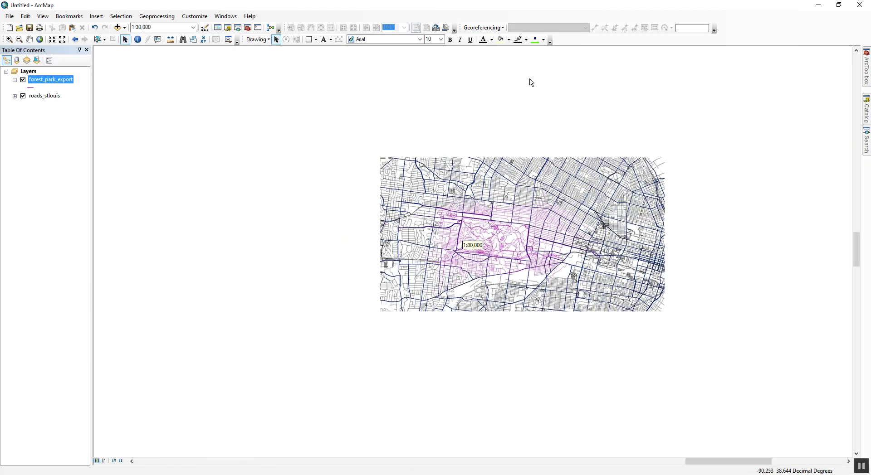
scroll(509, 220, up, 3)
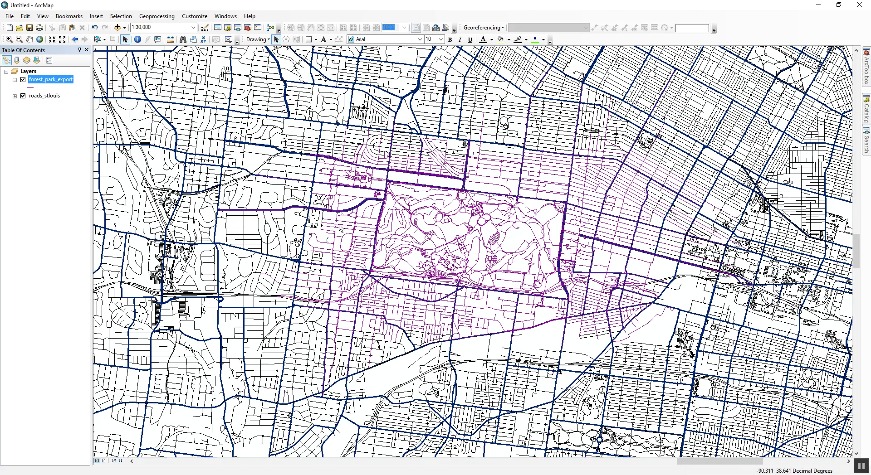
click(23, 96)
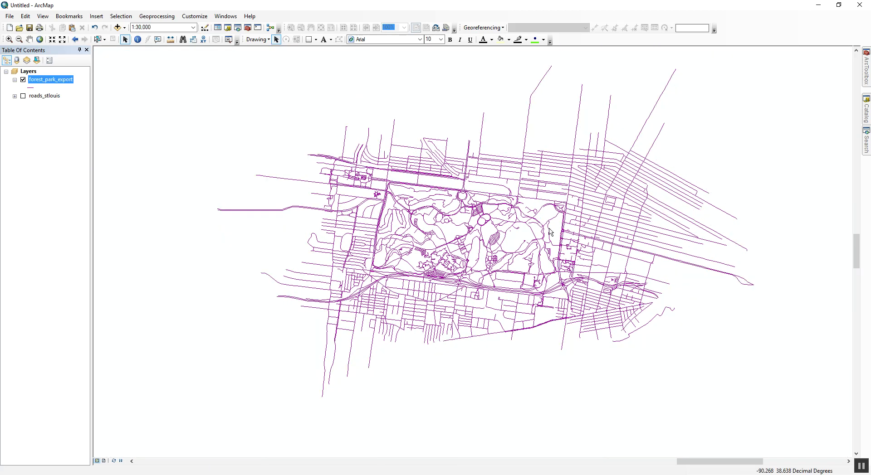
scroll(567, 281, up, 1)
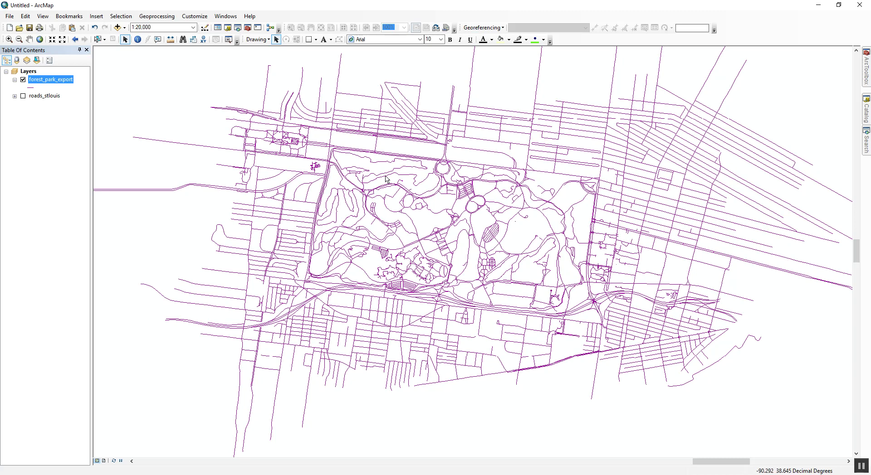
click(23, 80)
click(23, 96)
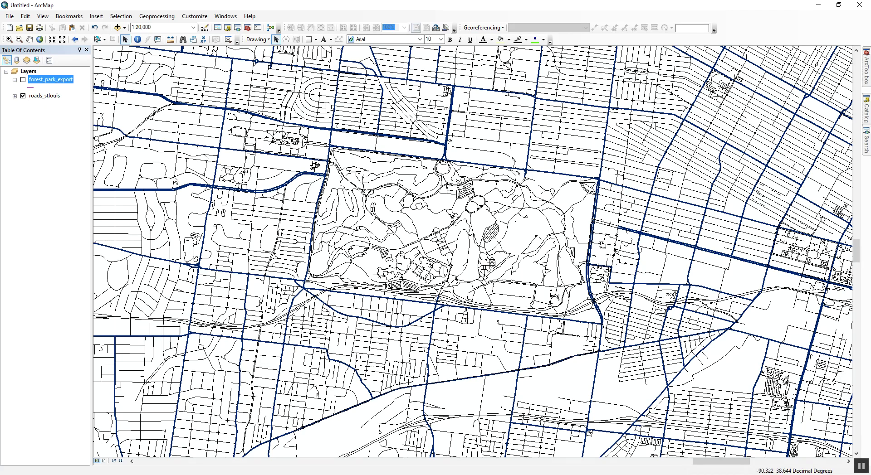
click(867, 115)
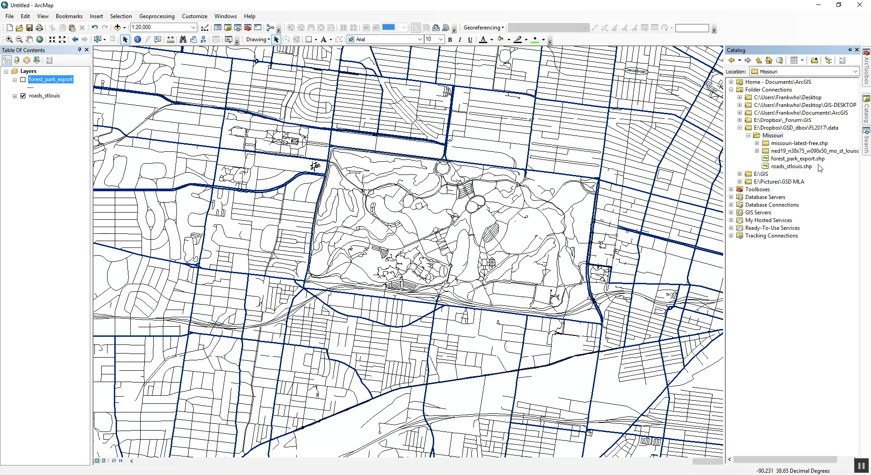
click(785, 168)
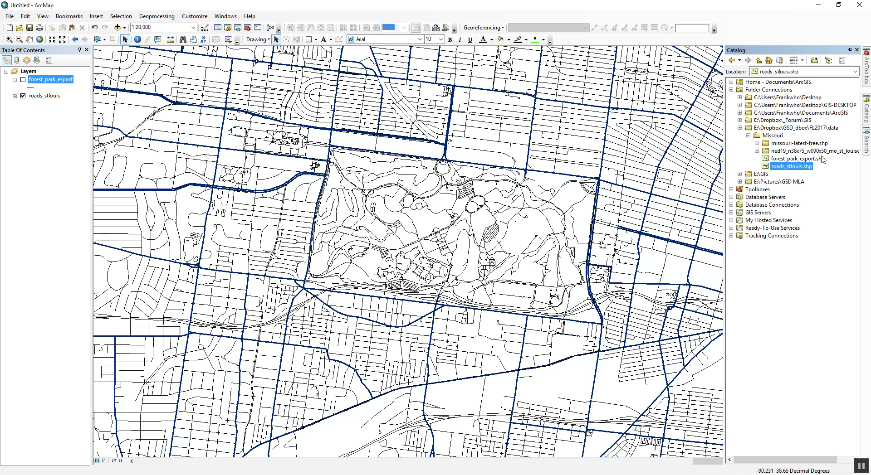
right_click(786, 169)
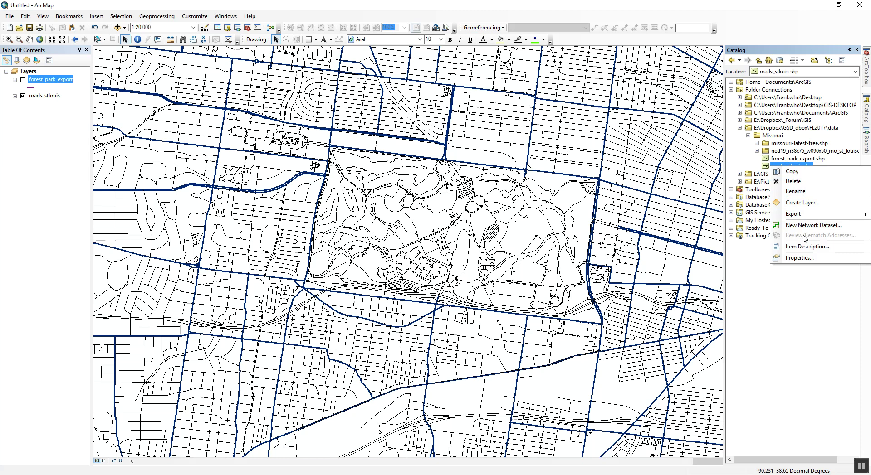
click(802, 187)
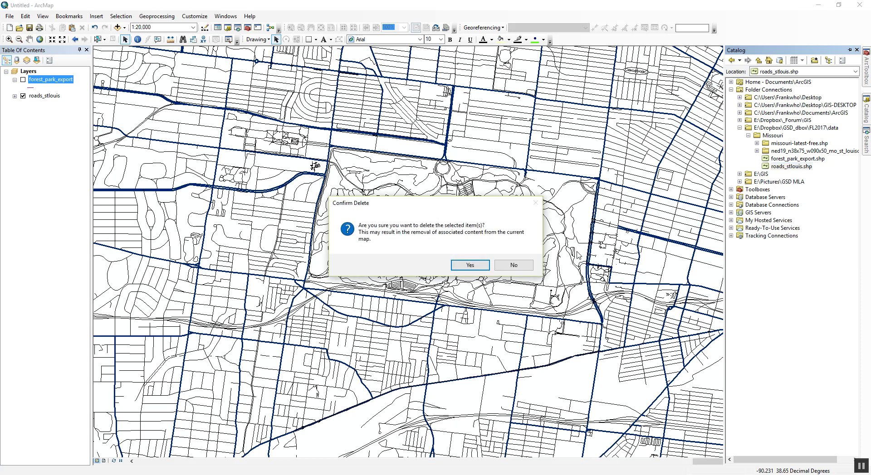
click(485, 270)
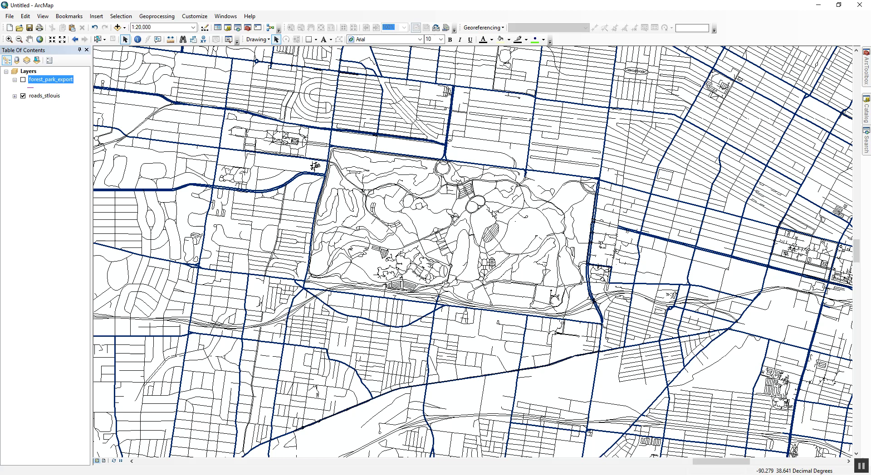
click(866, 113)
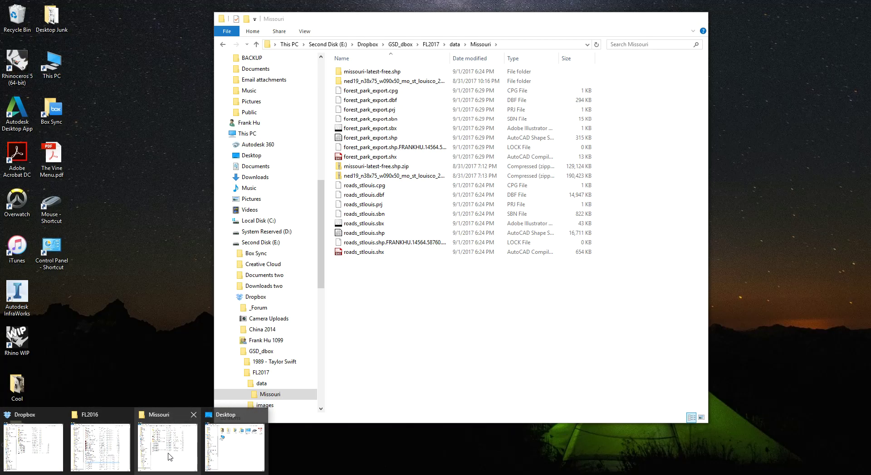
Look over the roads_stlouis files in the Missouri folder, then go back to ArcMap's Catalog.
click(169, 453)
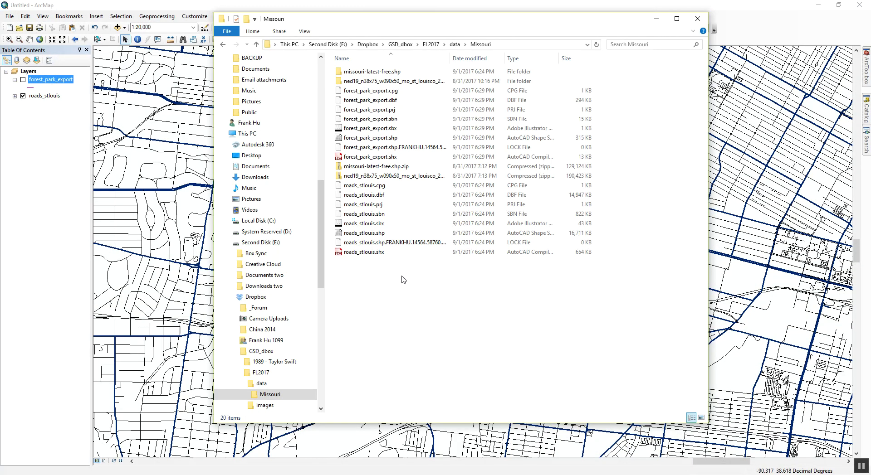
drag(407, 286, 38, 101)
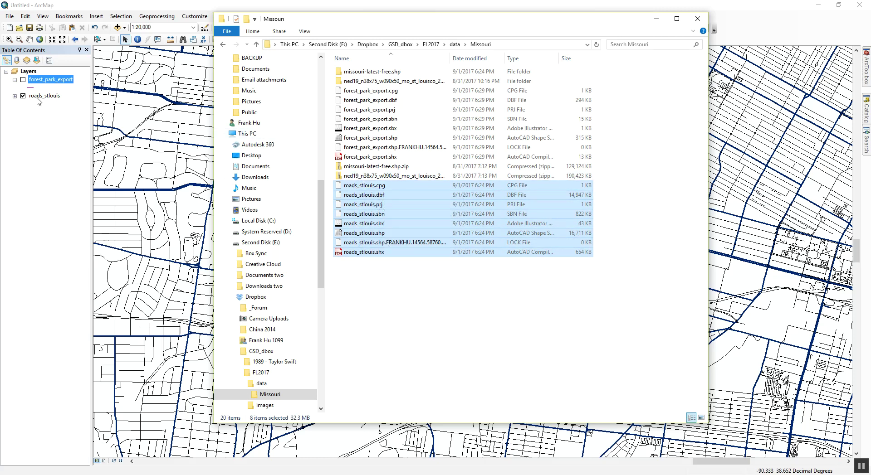
drag(439, 285, 359, 183)
click(444, 280)
click(656, 18)
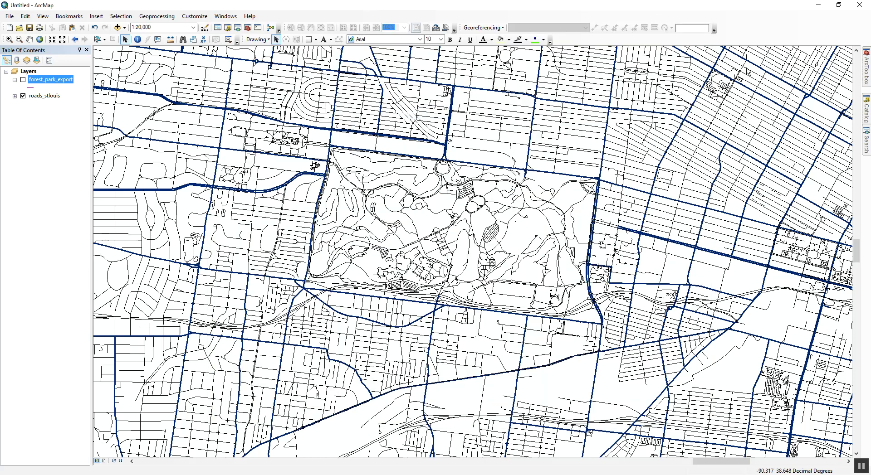
click(867, 114)
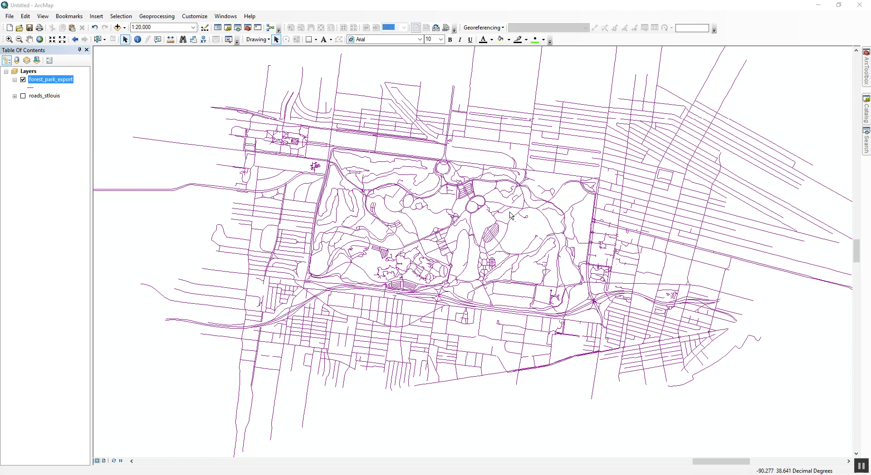
Create a bookmark named 'forest park' for the current Forest Park view.
scroll(510, 215, down, 2)
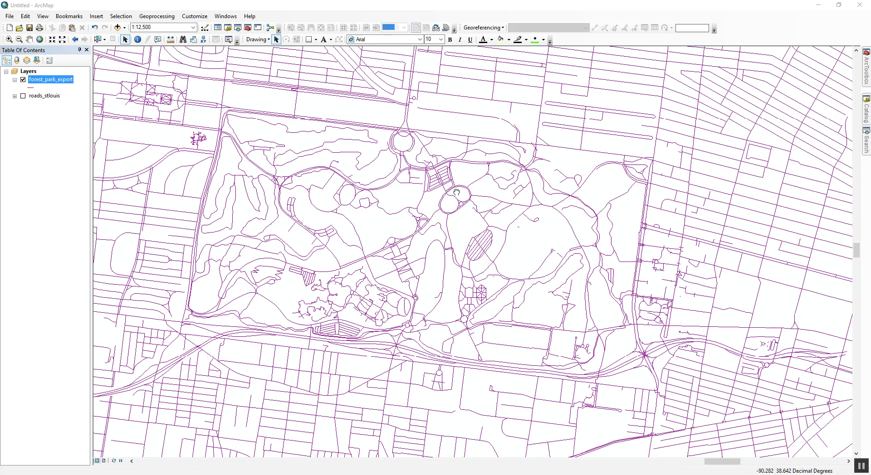
scroll(451, 209, down, 1)
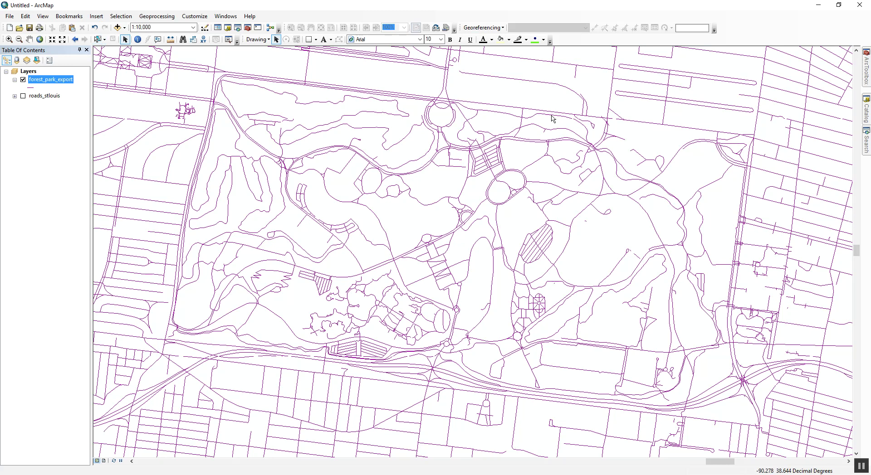
click(69, 16)
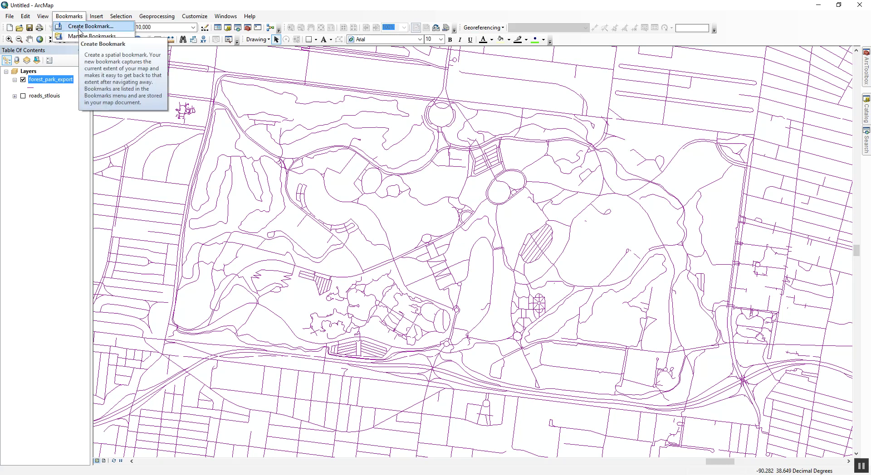
click(79, 30)
text(forest pa)
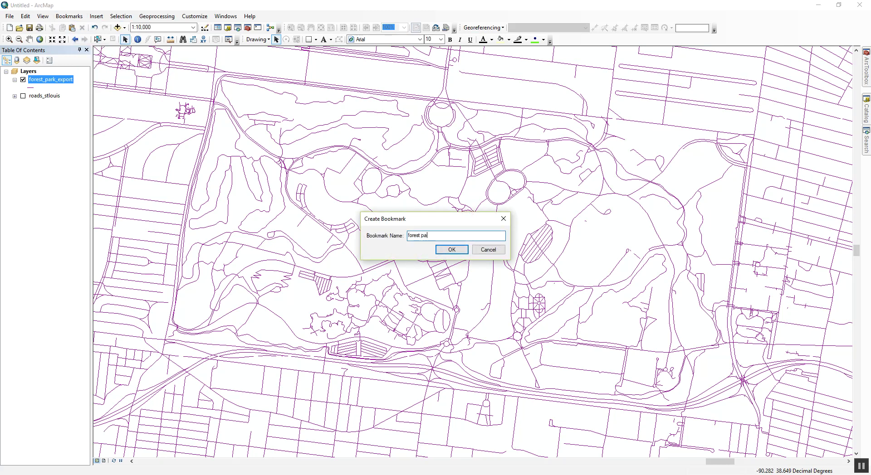
text(rk)
key(Return)
Pan away from the park and return to it with the forest park bookmark.
scroll(333, 175, up, 2)
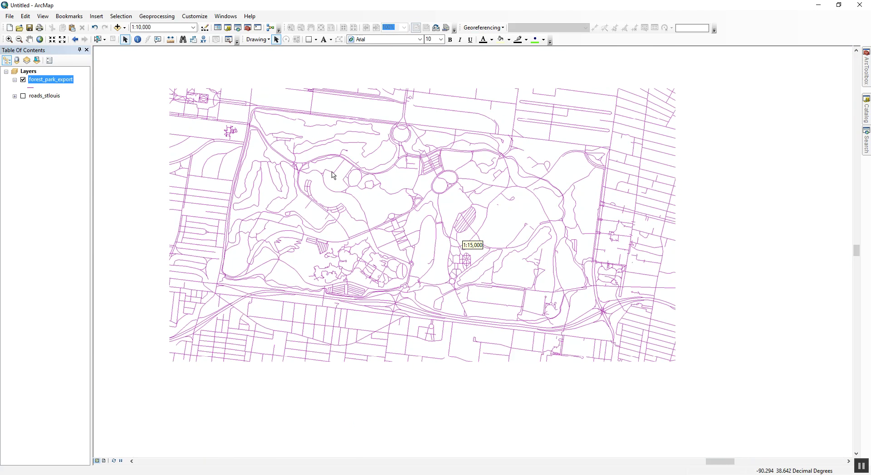
scroll(391, 159, up, 3)
drag(573, 202, 485, 208)
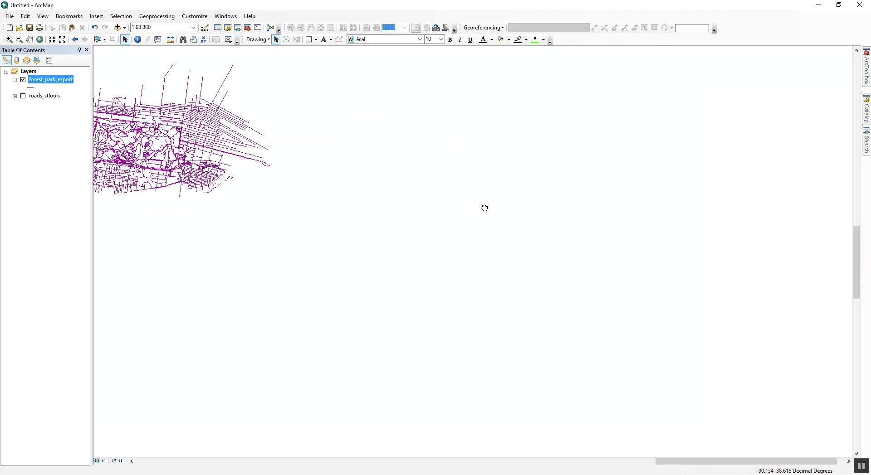
drag(405, 231, 385, 159)
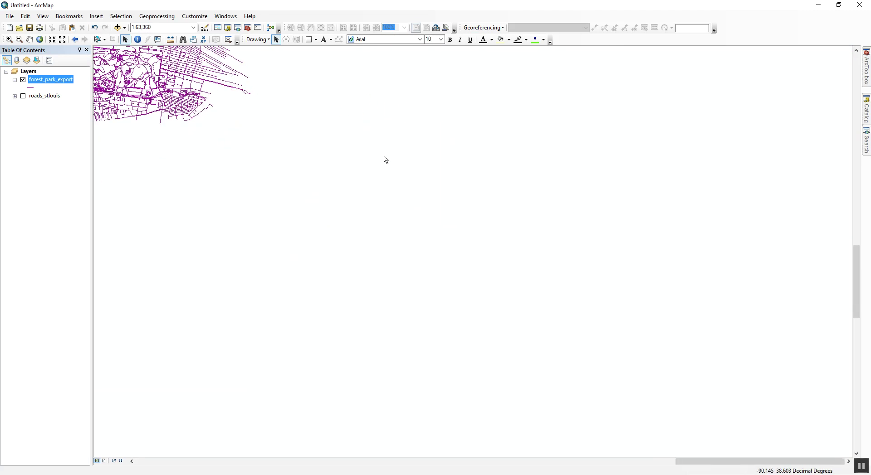
click(78, 19)
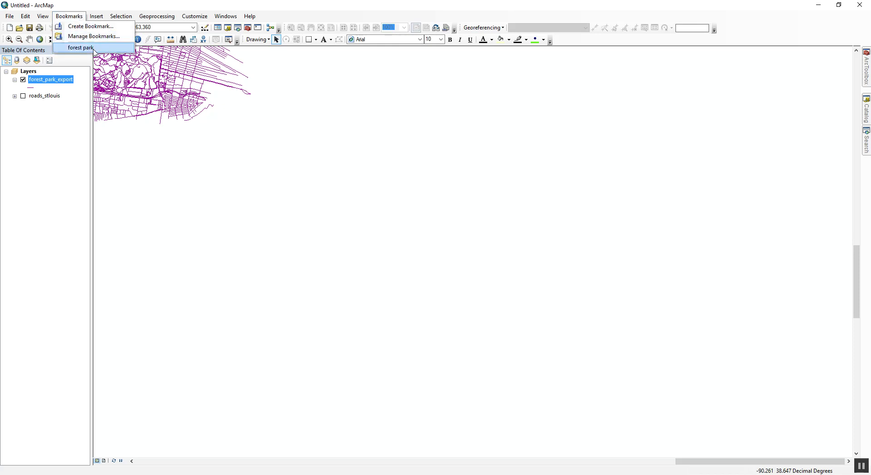
click(80, 48)
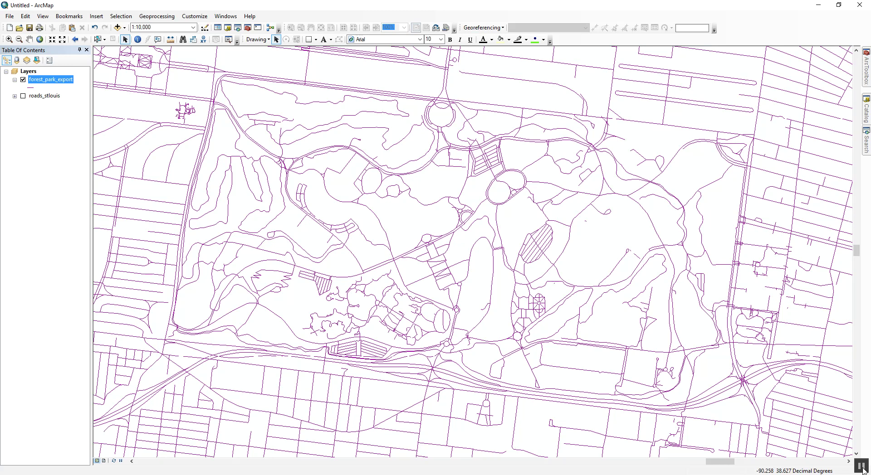
Drag the ned19_n38x75_w090x50 raster from Catalog onto the map and hide forest_park_export.
click(865, 109)
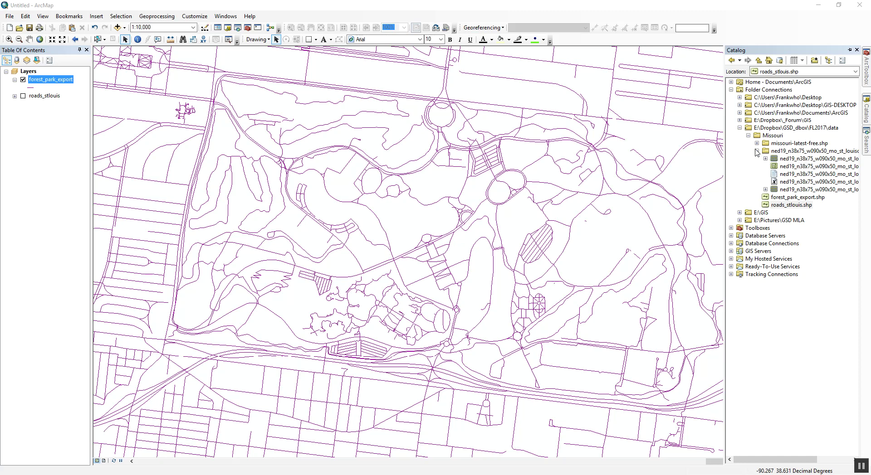
click(805, 159)
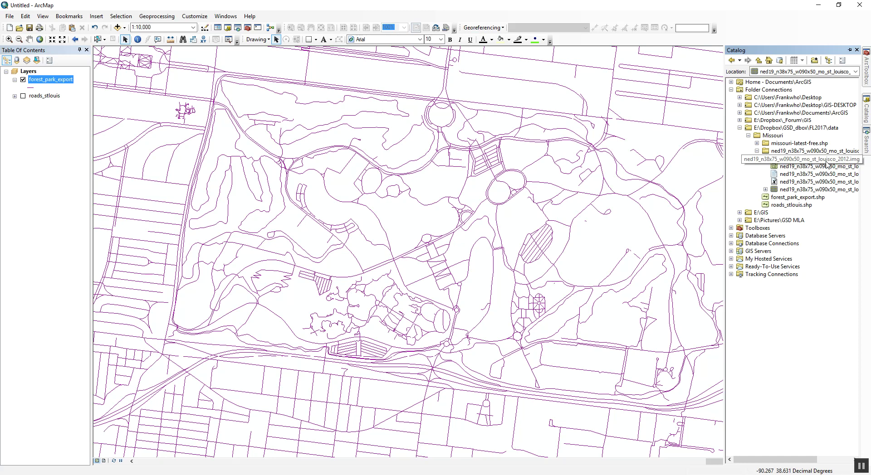
mouse_move(801, 161)
mouse_down()
mouse_move(678, 172)
mouse_move(556, 210)
mouse_up()
click(22, 79)
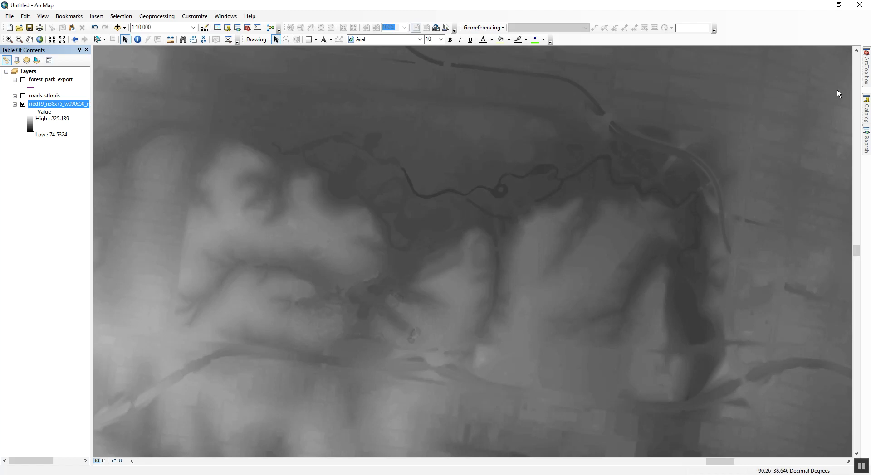
Confirm the Spatial Analyst extension is enabled in the Extensions list.
click(225, 16)
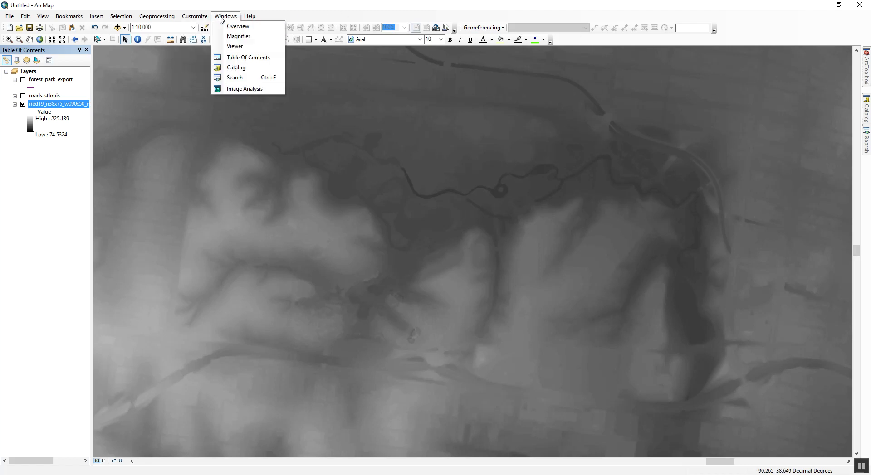
mouse_move(195, 16)
click(210, 36)
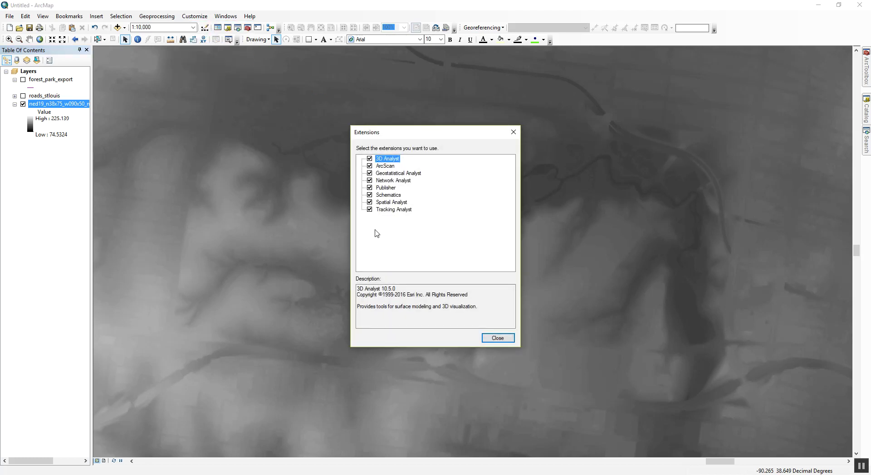
click(393, 201)
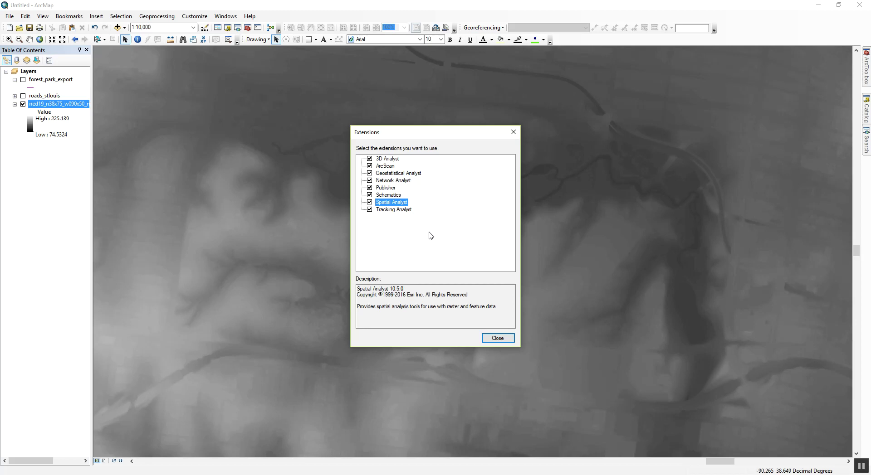
click(499, 339)
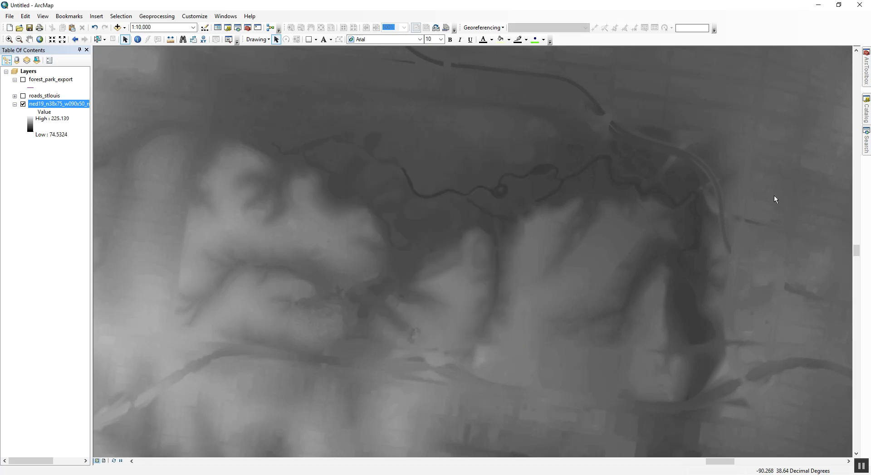
Launch the Contour tool from Spatial Analyst Tools > Surface in ArcToolbox.
click(865, 73)
click(755, 69)
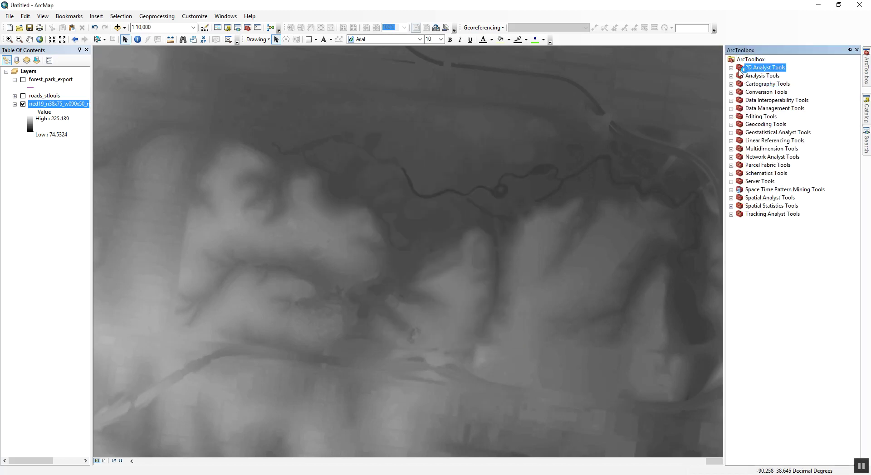
click(731, 68)
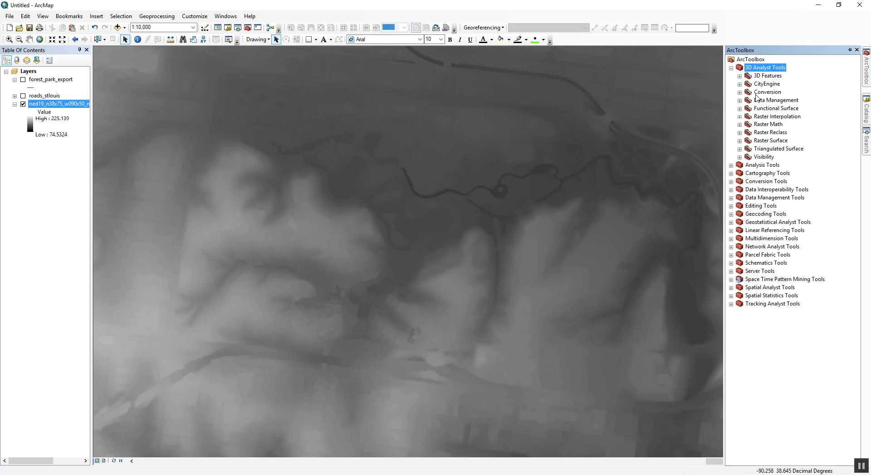
double_click(748, 142)
click(773, 157)
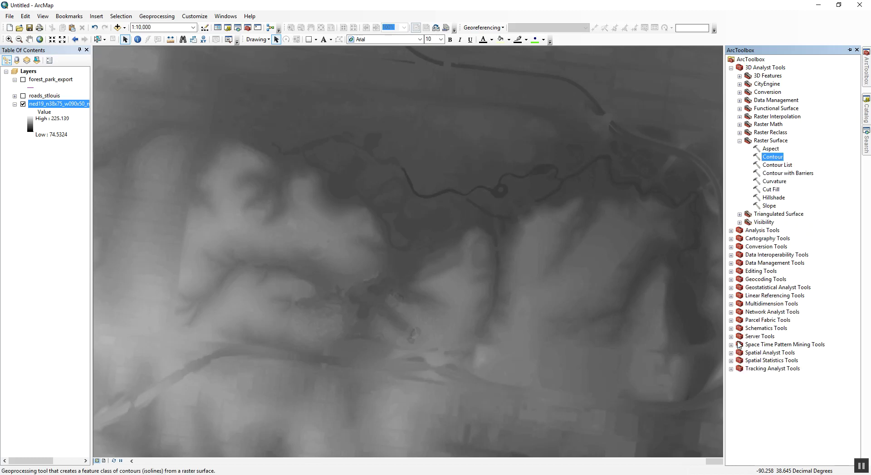
click(730, 353)
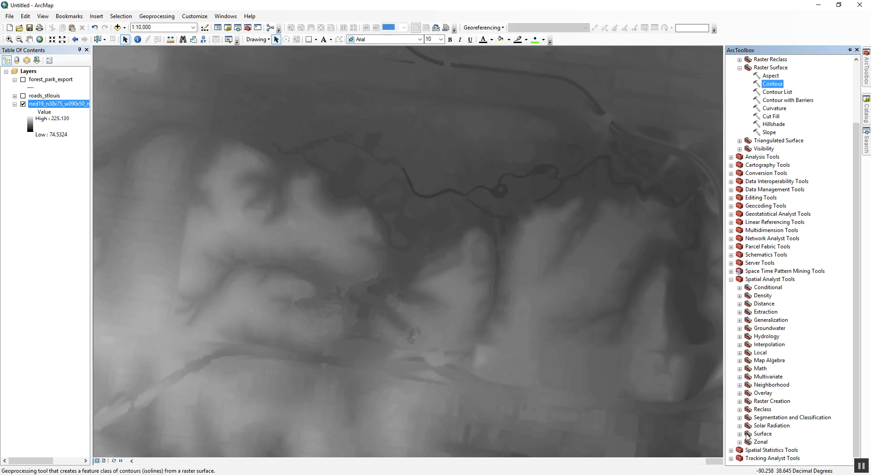
click(741, 434)
click(773, 378)
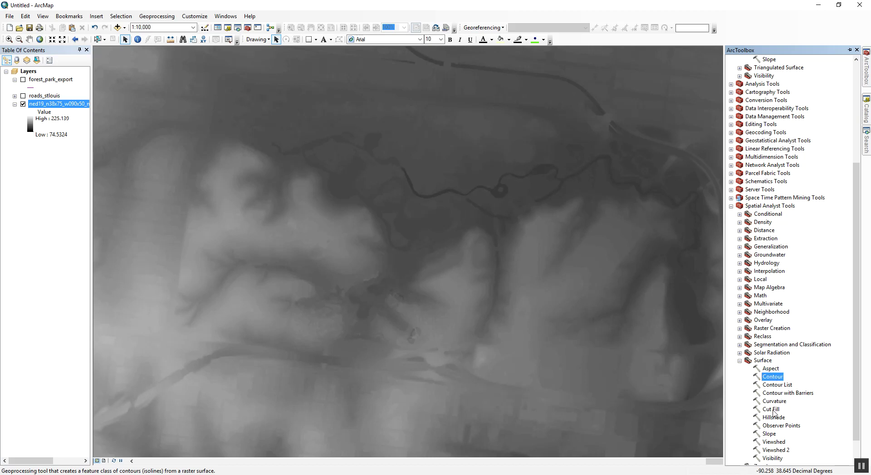
double_click(773, 376)
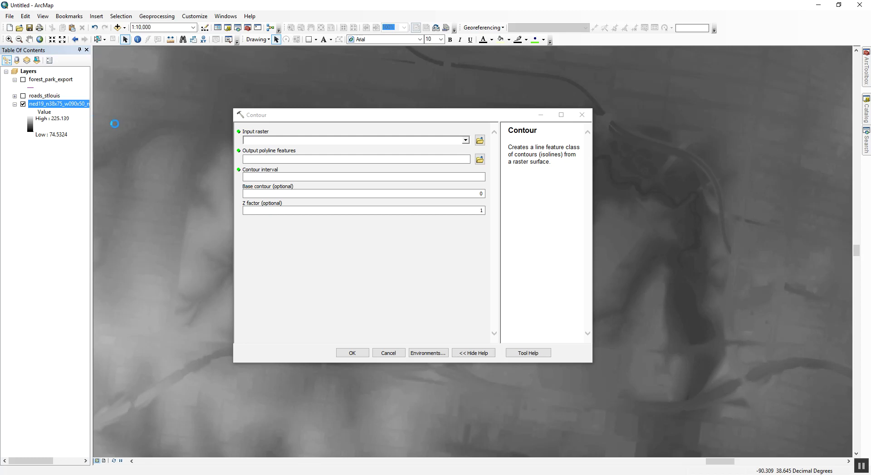
Keep the Contour_img2 output, set contour interval 1, and enter Z factor 3.28084.
click(404, 158)
click(433, 258)
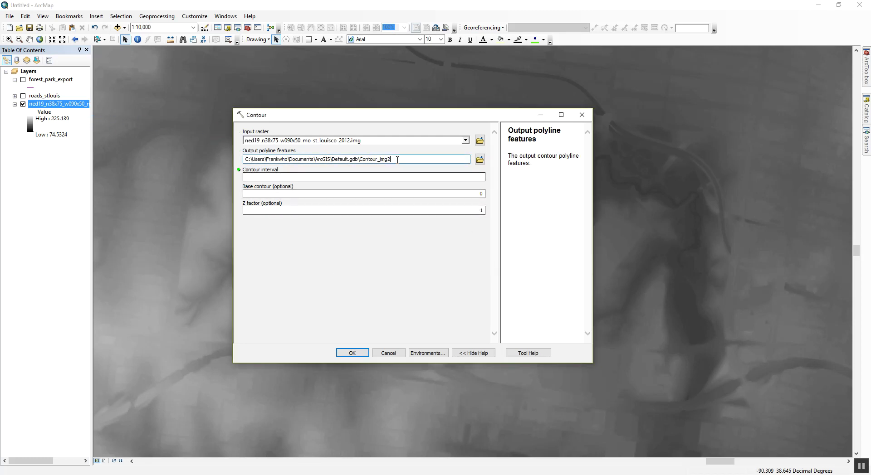
drag(398, 160, 300, 160)
click(416, 159)
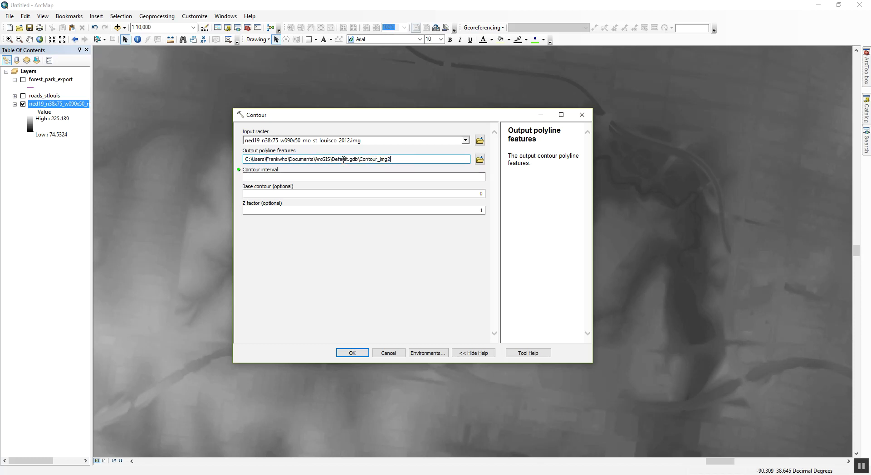
click(384, 178)
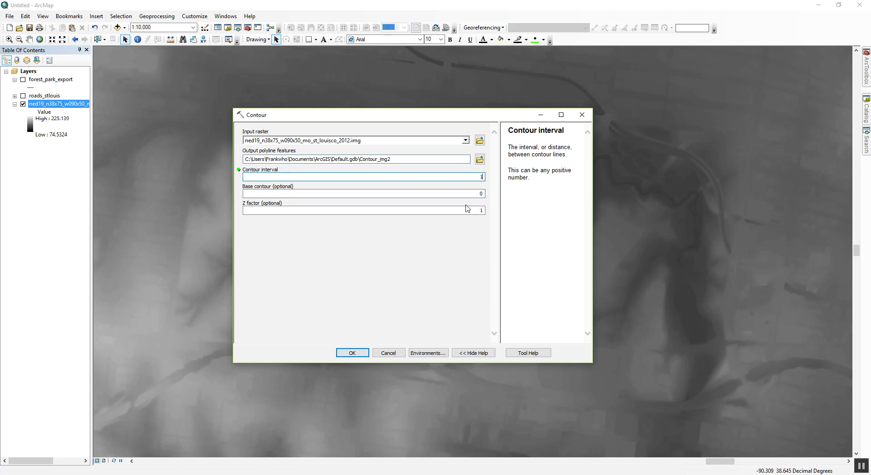
click(451, 211)
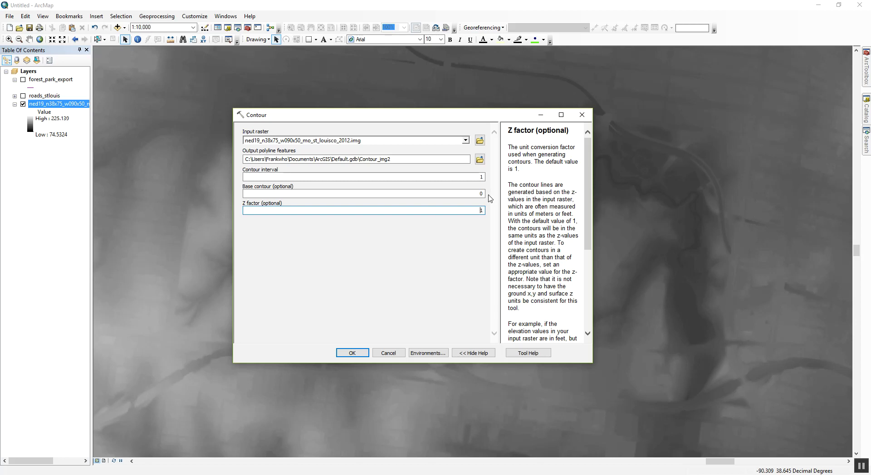
double_click(475, 211)
Check the tool help's 3.2808 metres-to-feet Z factor example.
click(473, 352)
click(472, 353)
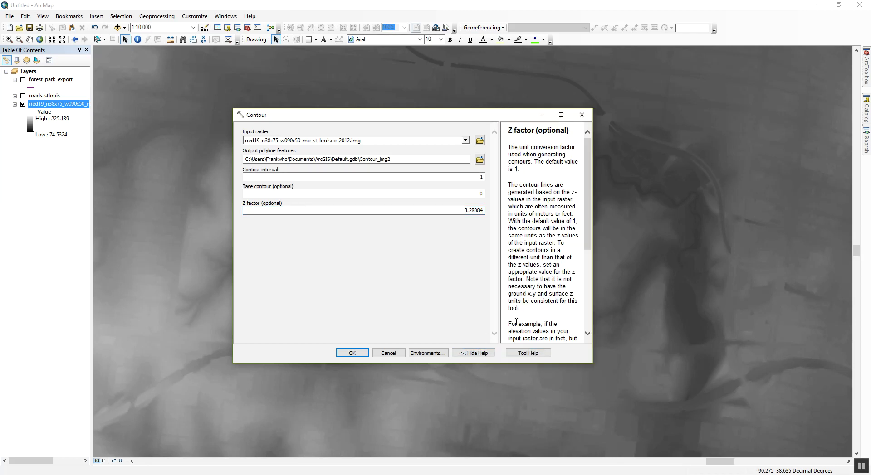
drag(585, 193, 587, 304)
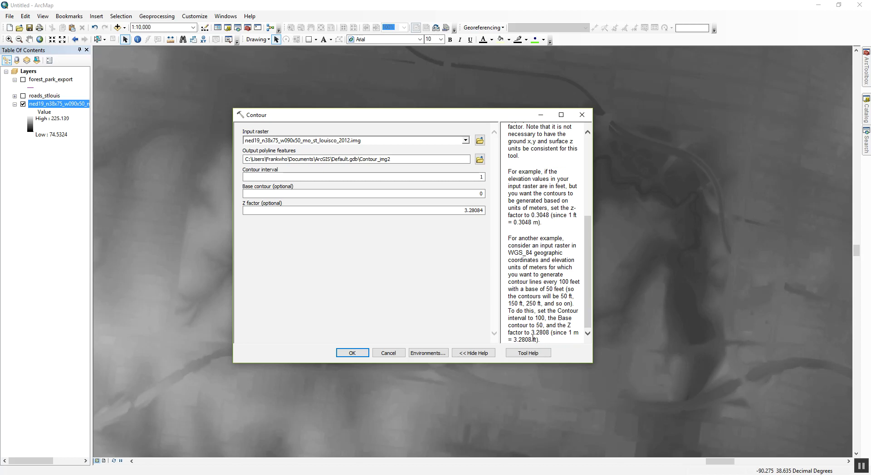
drag(529, 340, 520, 341)
drag(541, 309, 546, 289)
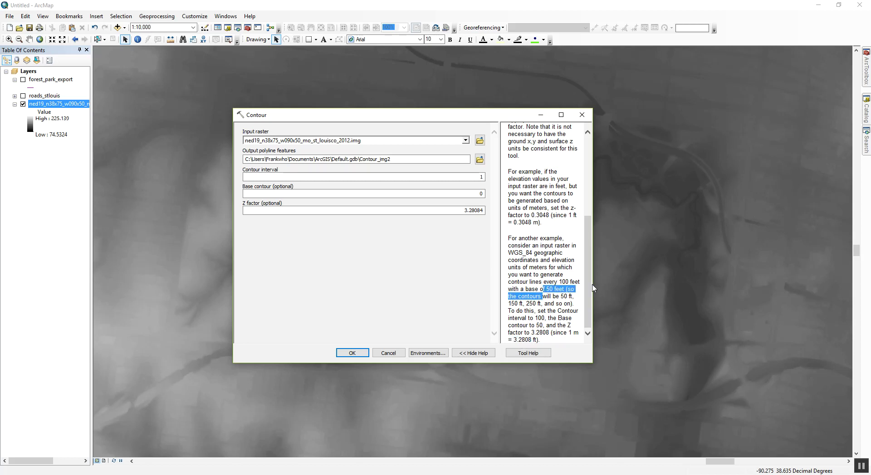
click(473, 353)
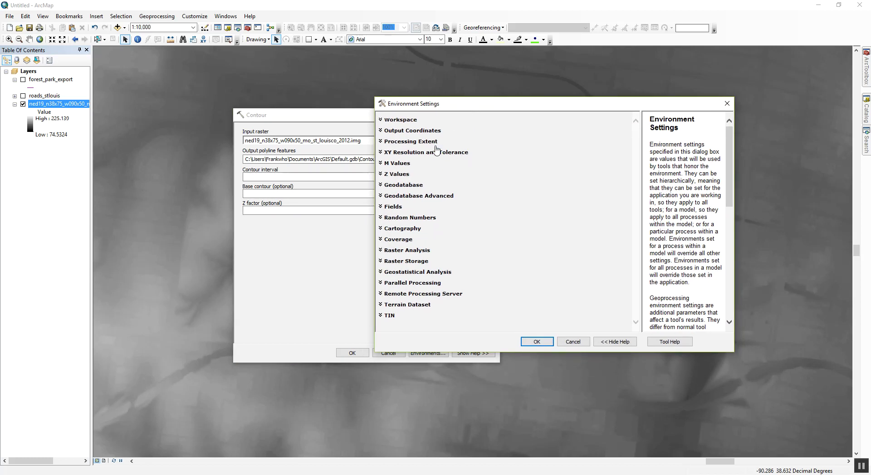
Limit the processing extent to Same as Display and run Contour to create Contour_img2.
click(411, 141)
click(411, 160)
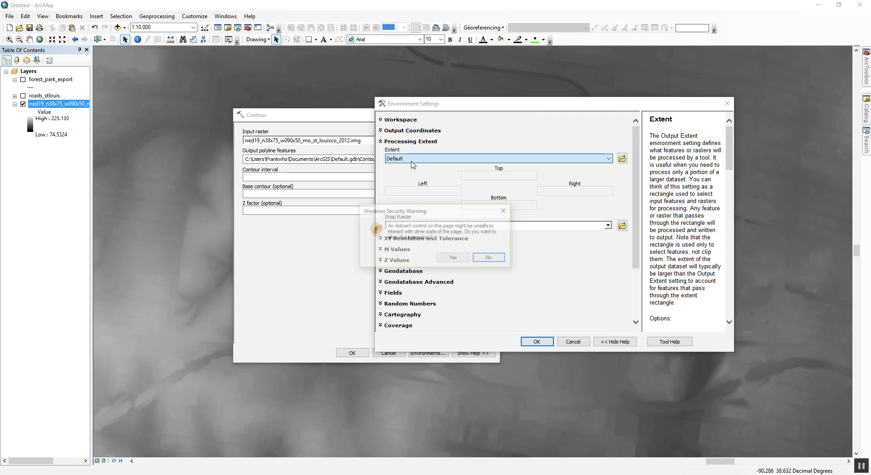
click(454, 258)
click(430, 158)
click(404, 191)
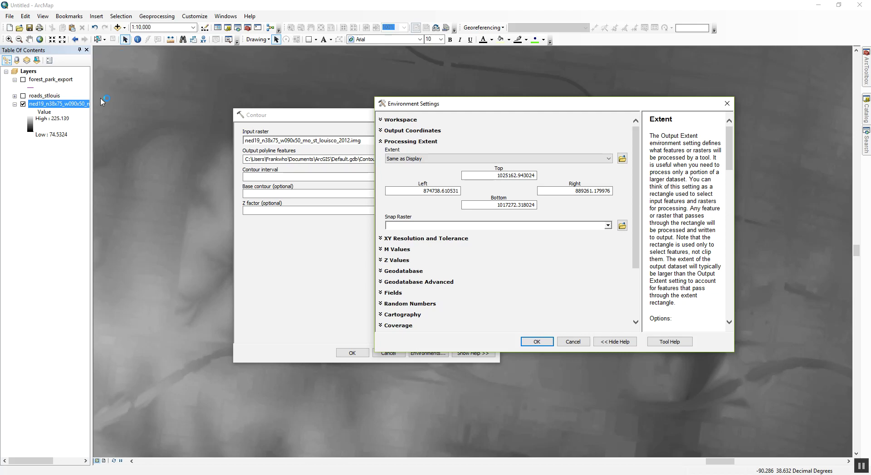
click(537, 341)
click(356, 353)
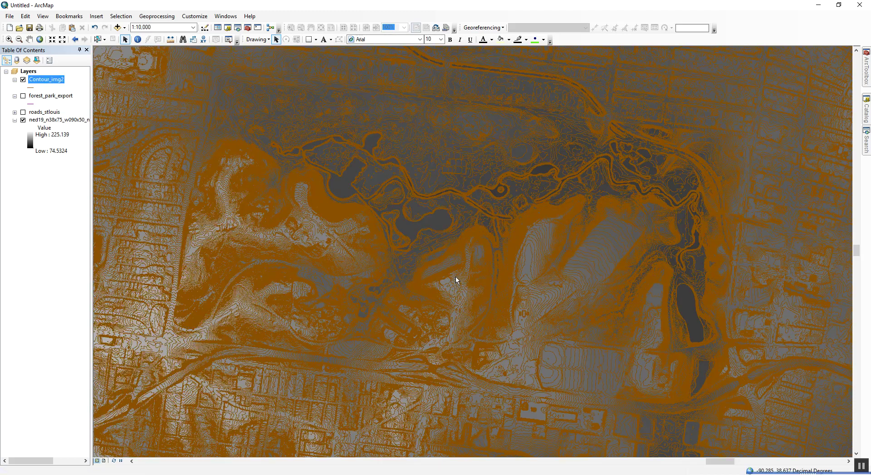
Apply graduated colours to Contour_img2 based on the Contour field.
click(23, 120)
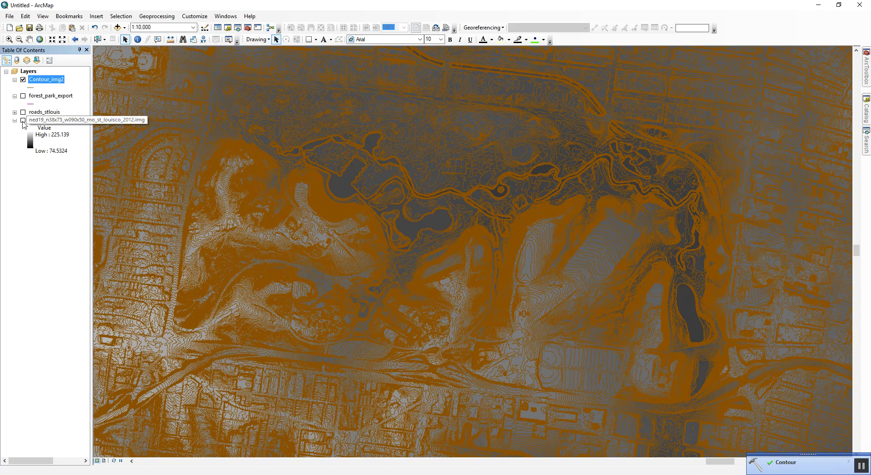
click(22, 120)
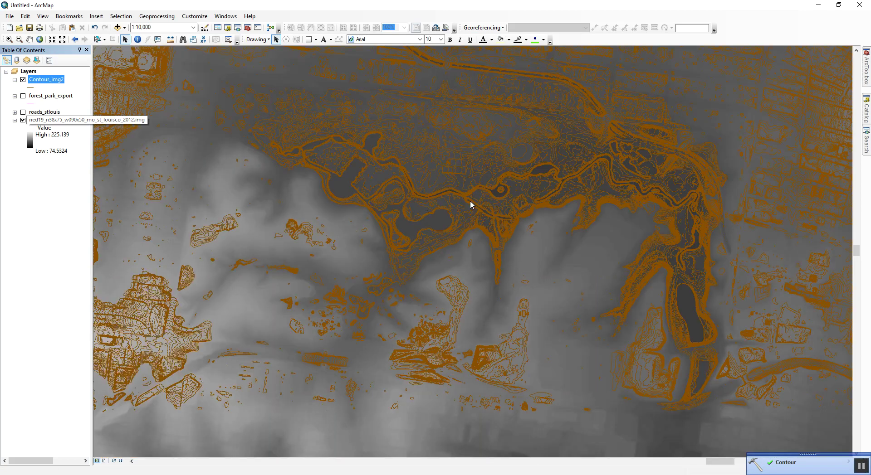
double_click(38, 82)
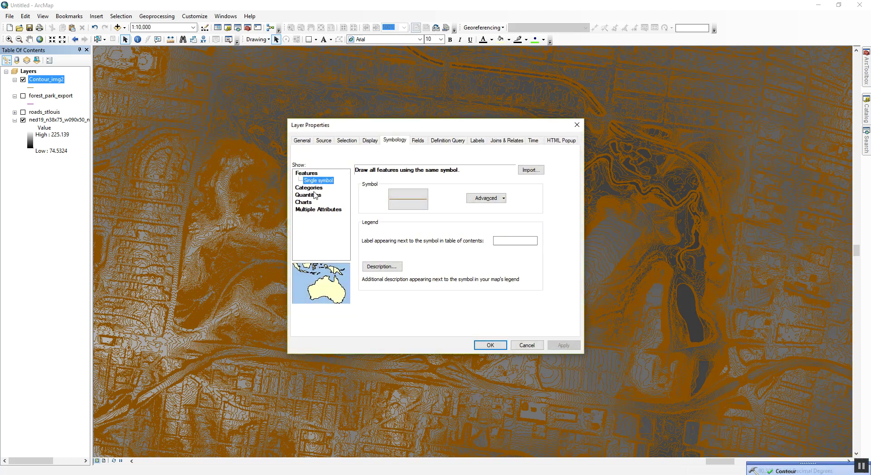
click(313, 195)
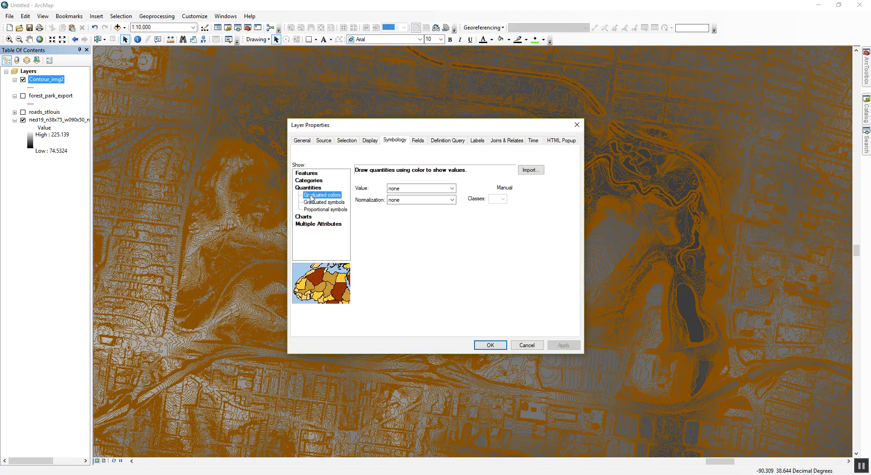
click(411, 188)
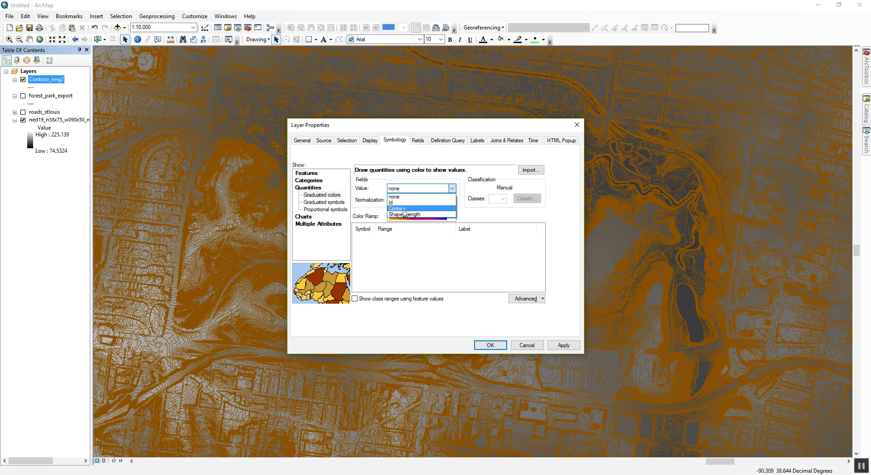
click(398, 203)
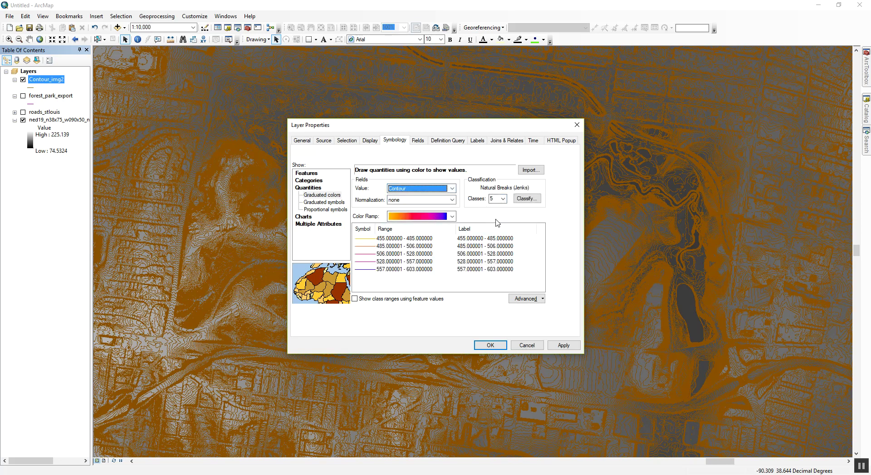
click(566, 346)
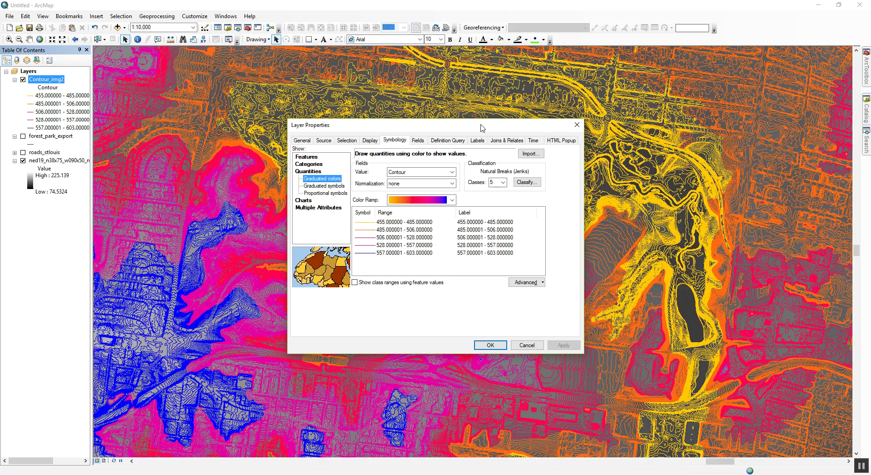
Change the classification to 9 classes, apply, and close the layer properties.
drag(480, 129, 570, 164)
click(593, 218)
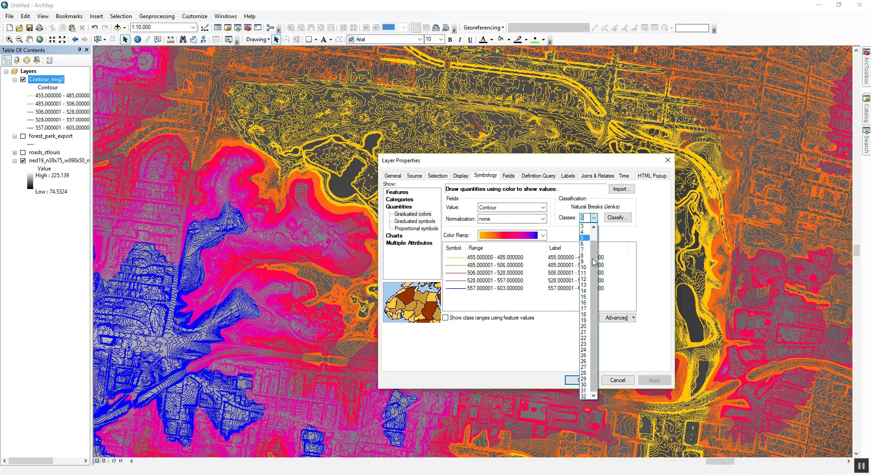
click(584, 262)
click(654, 380)
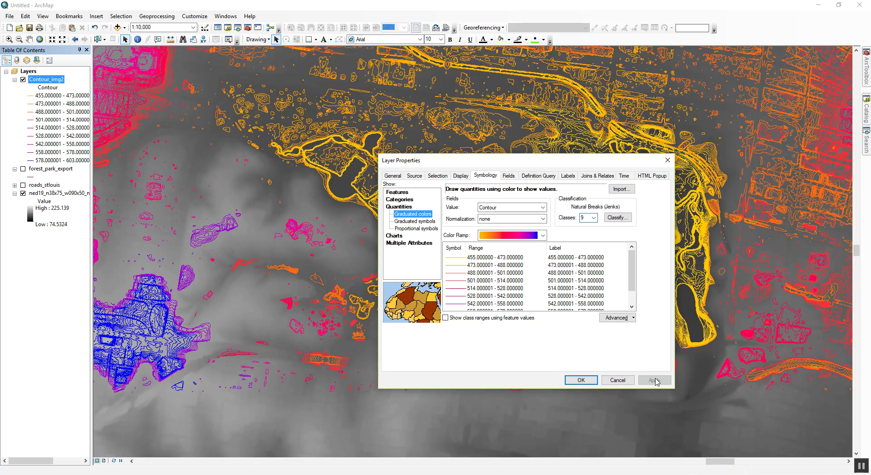
click(580, 380)
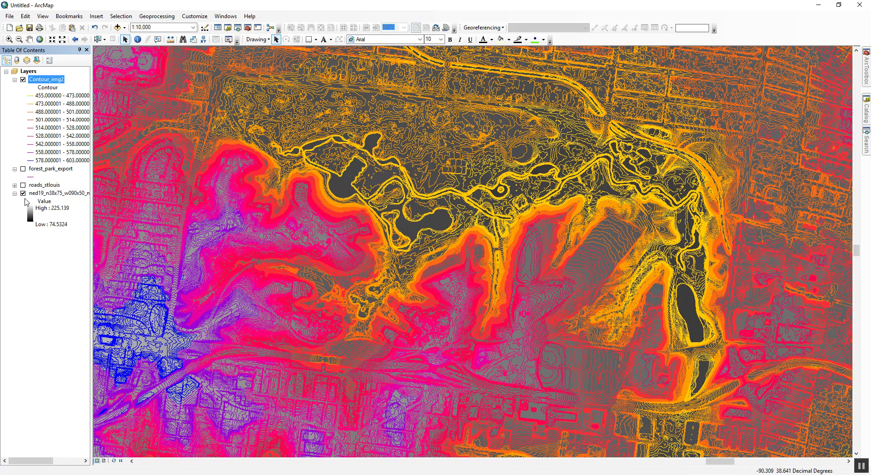
Hide ned19 and add a Double field named ELEVATION to Contour_img2's attribute table.
click(23, 193)
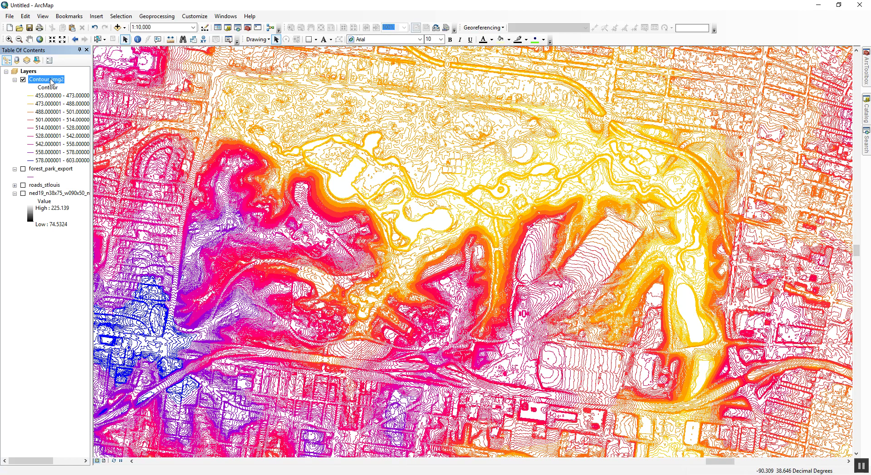
right_click(52, 80)
click(68, 105)
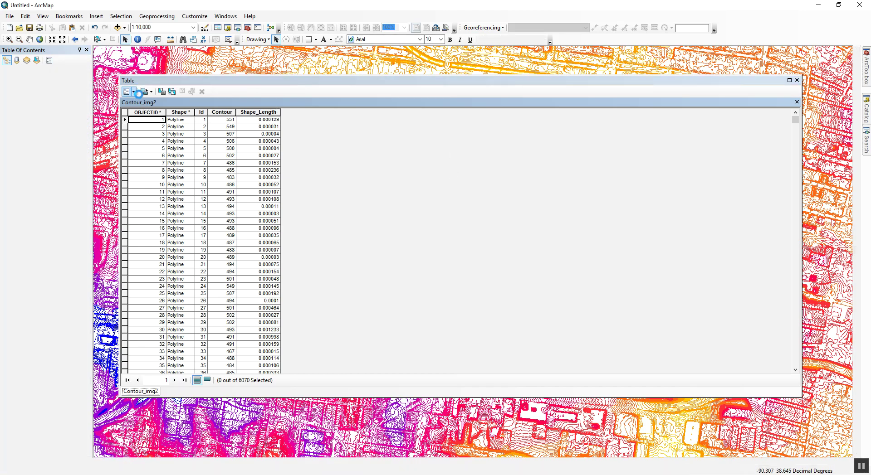
click(135, 95)
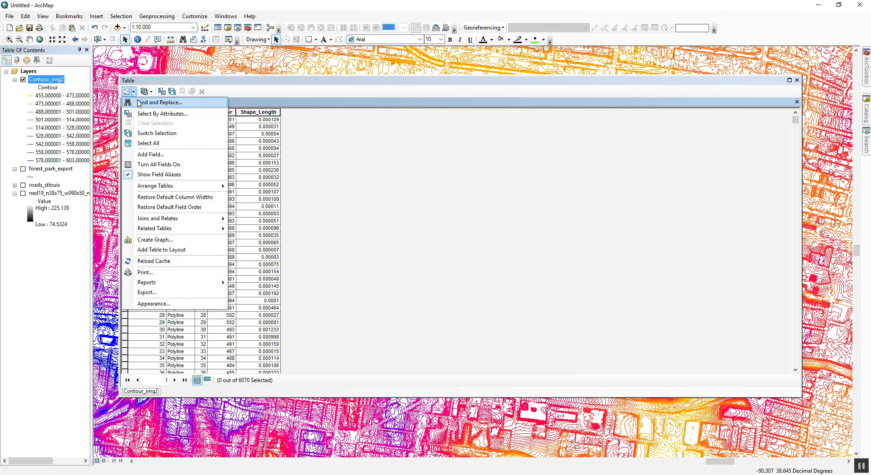
click(151, 155)
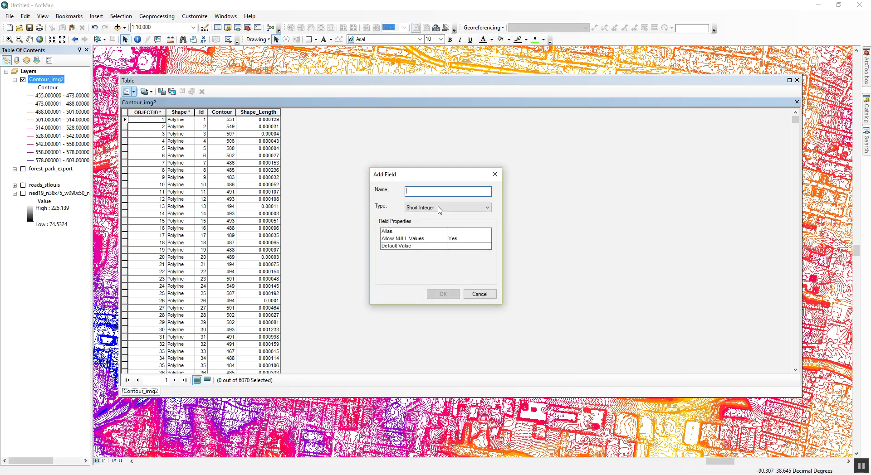
click(447, 207)
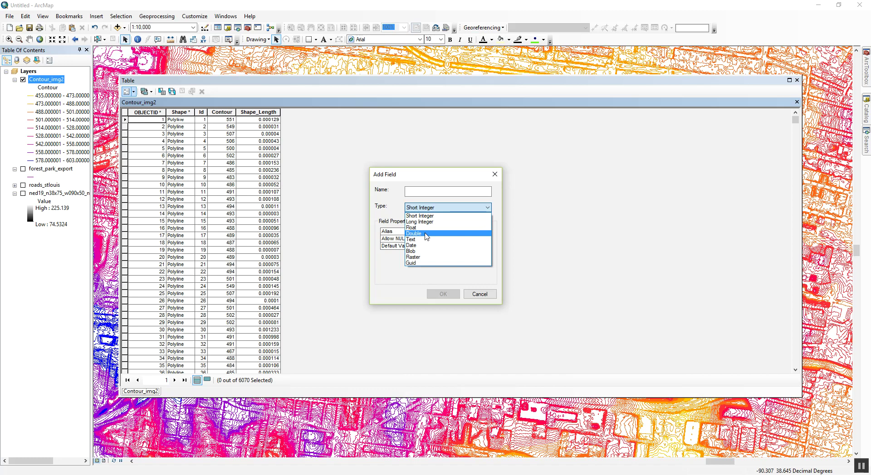
click(431, 234)
click(430, 192)
text(ELEVATION)
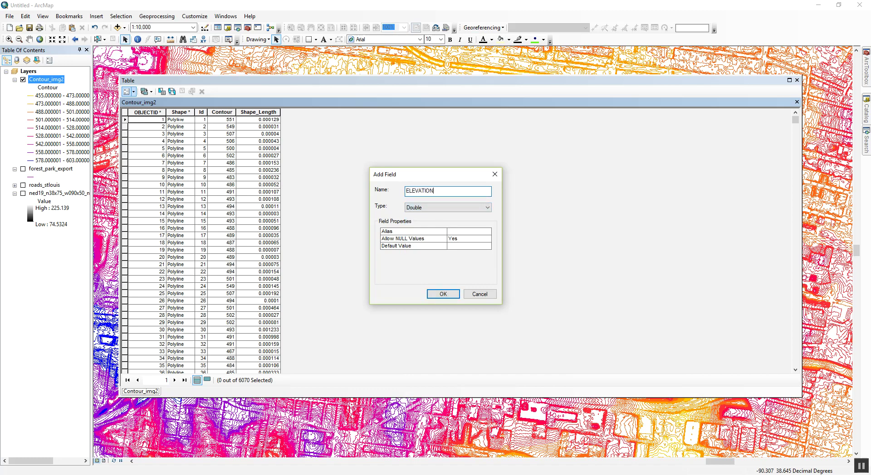
click(443, 294)
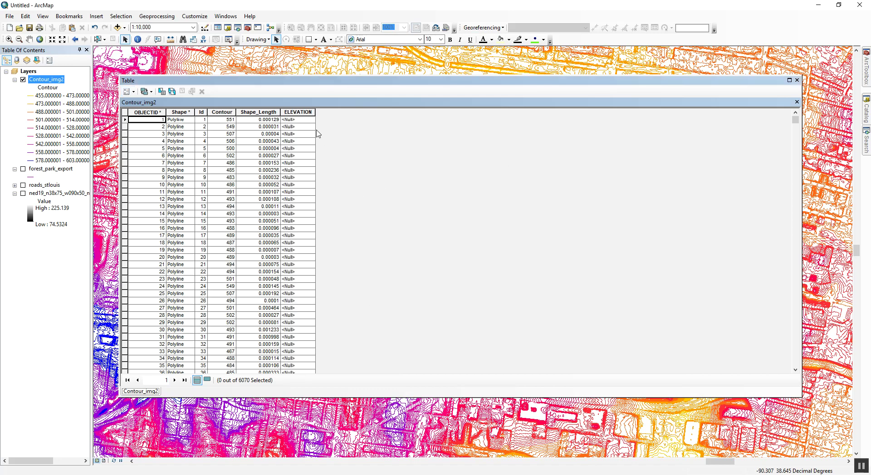
Calculate ELEVATION = [Contour] for all features, then close the table.
click(303, 112)
right_click(305, 113)
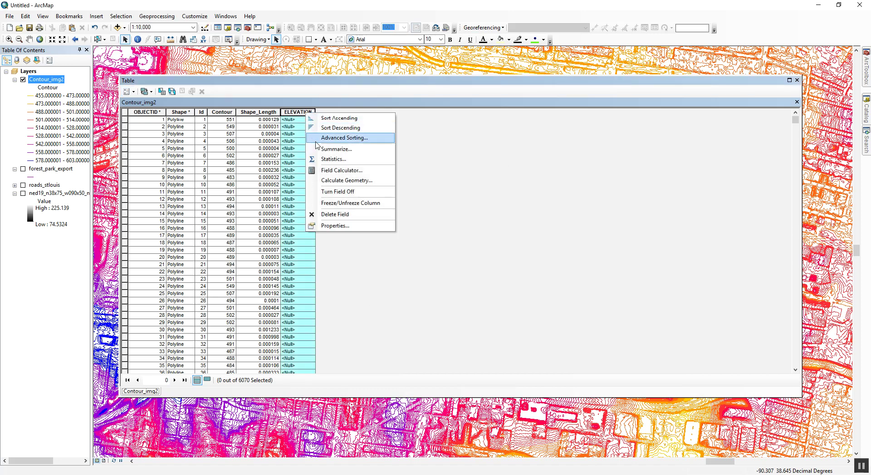
click(348, 173)
click(414, 263)
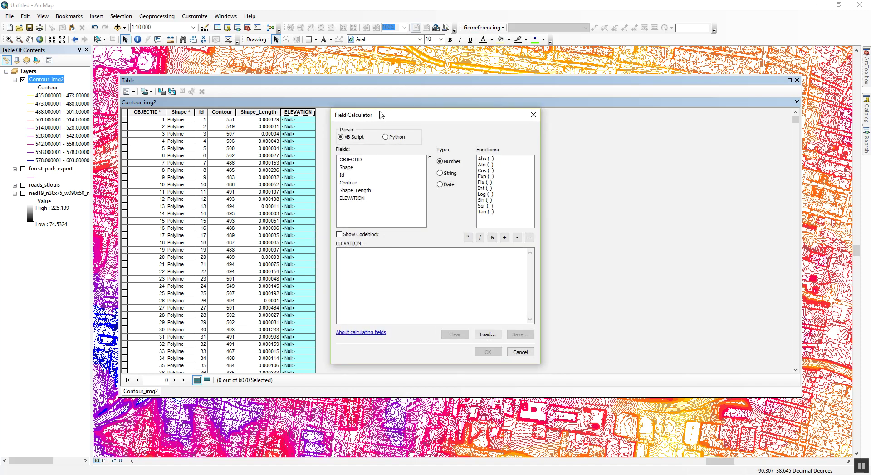
drag(380, 115, 372, 115)
click(386, 260)
click(338, 183)
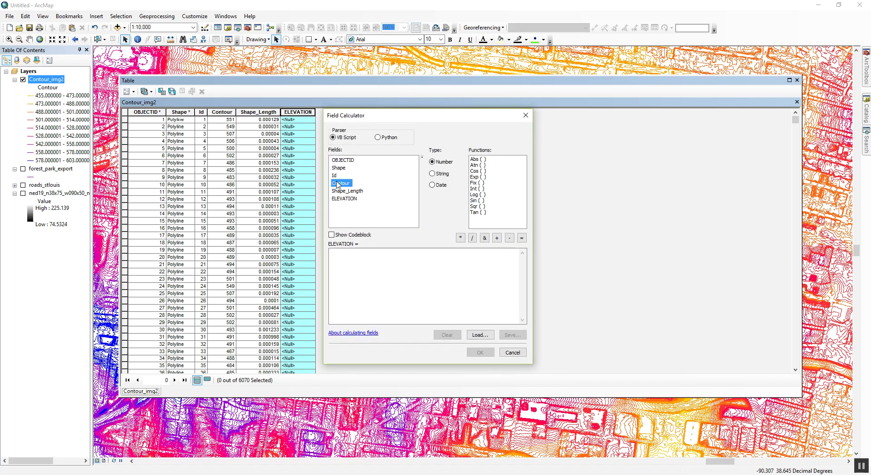
double_click(341, 183)
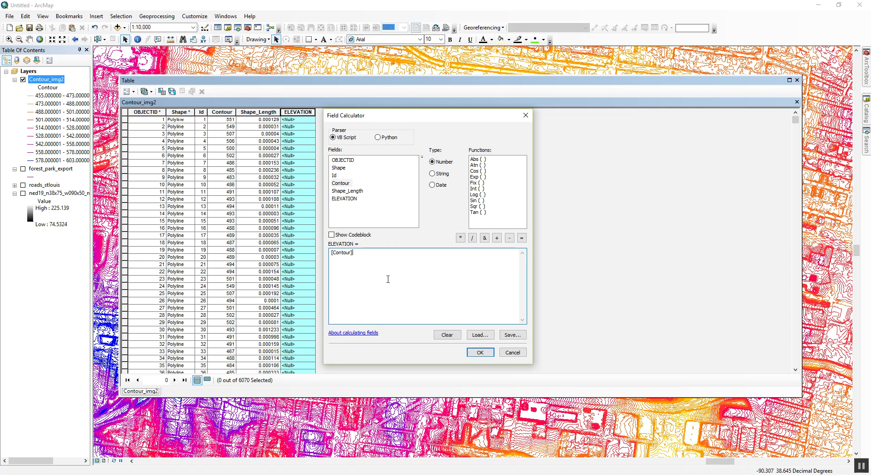
click(480, 353)
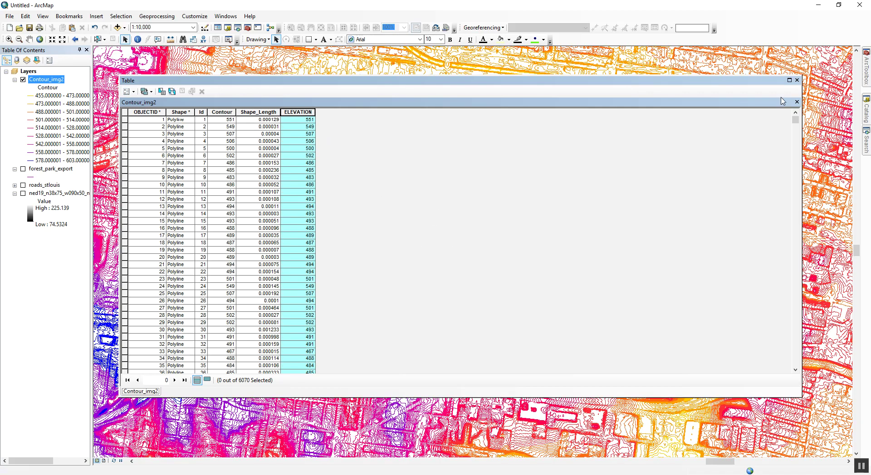
click(796, 81)
Open Export to CAD for Contour_img2, add forest_park_export, and choose DWG_R2013 output.
right_click(46, 81)
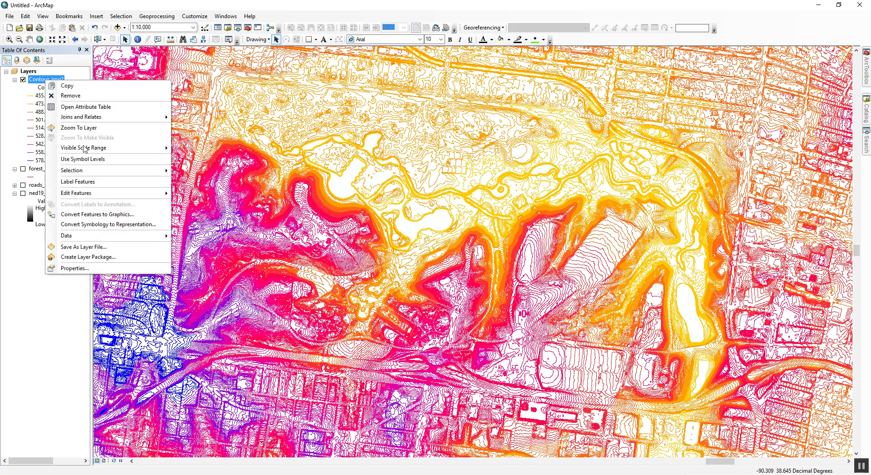
mouse_move(59, 229)
click(218, 262)
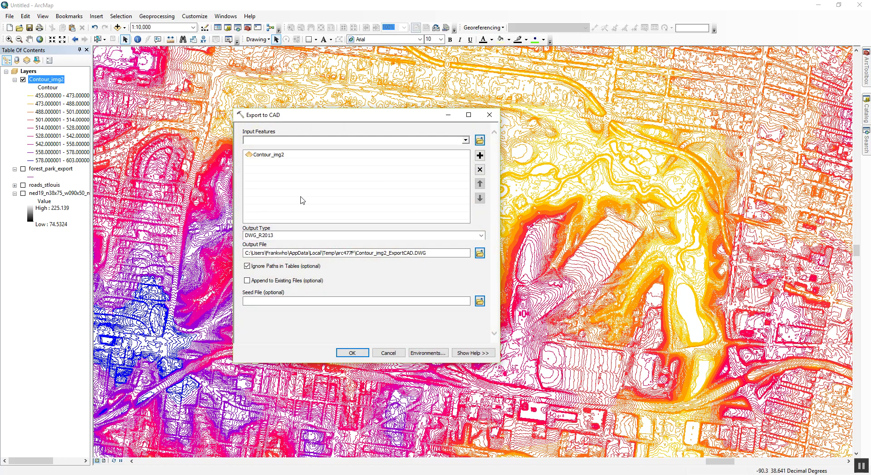
click(388, 257)
drag(54, 170, 317, 194)
click(479, 254)
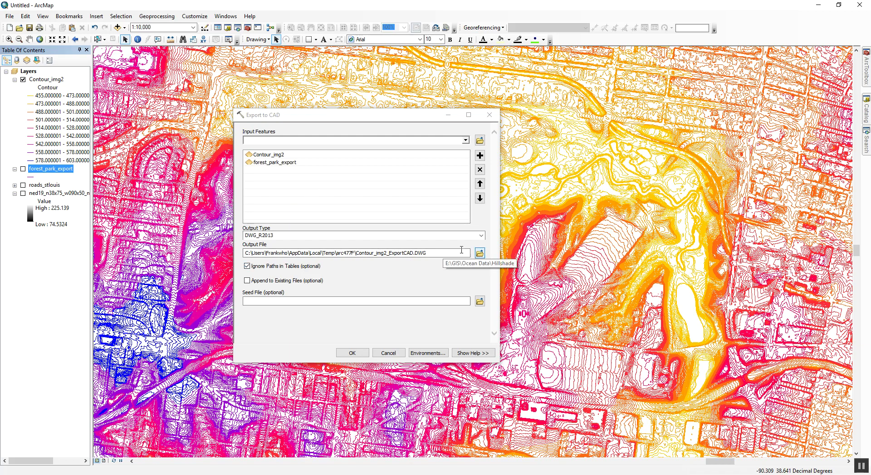
click(270, 235)
double_click(271, 235)
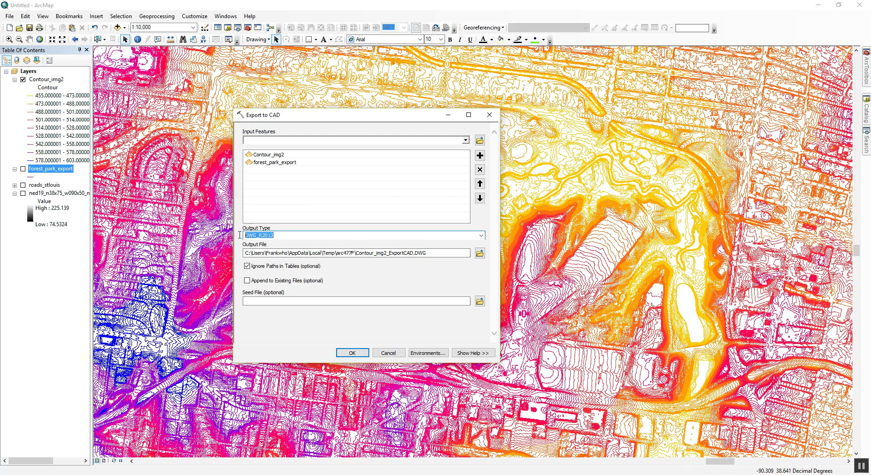
Set the output file to fOREST PARK.DWG on the Desktop.
click(479, 254)
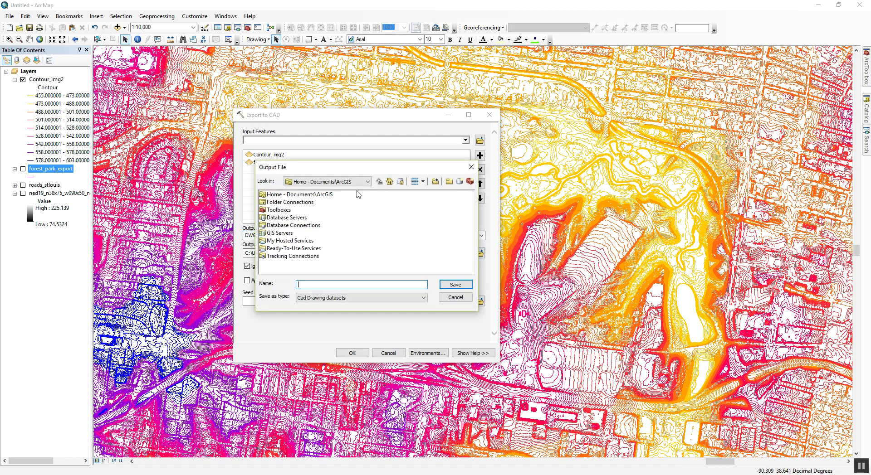
click(344, 181)
click(338, 204)
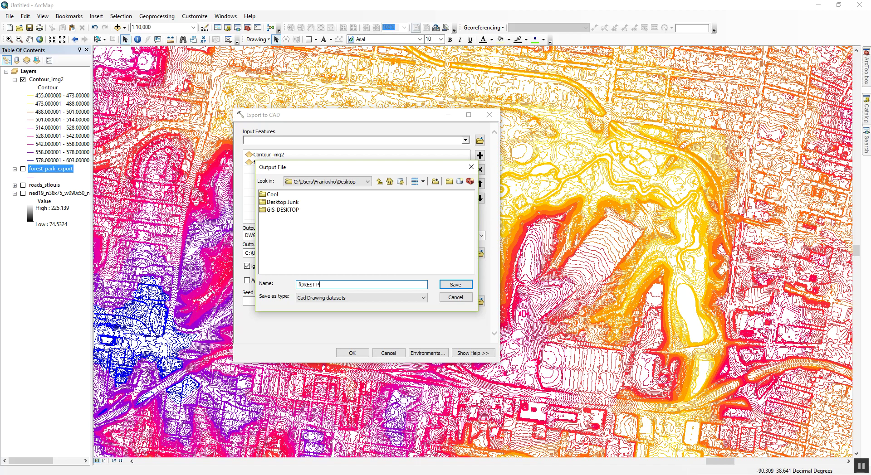
key(Return)
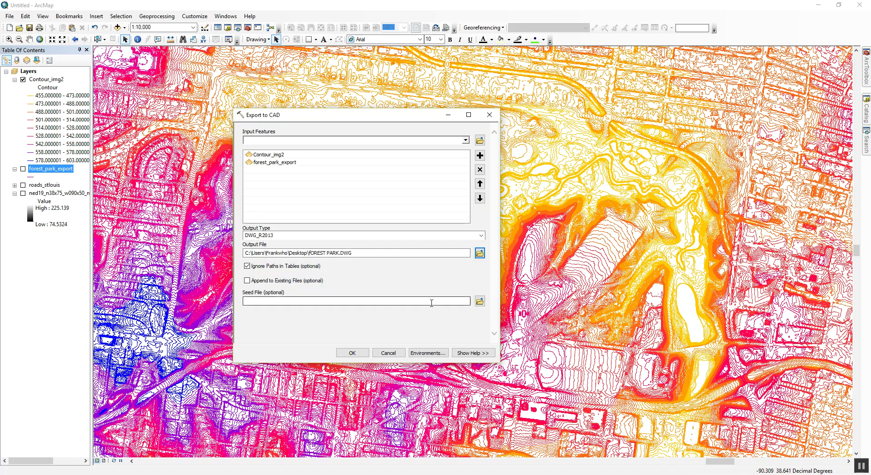
Set the export's Output Coordinates environment to Same as Display.
click(427, 353)
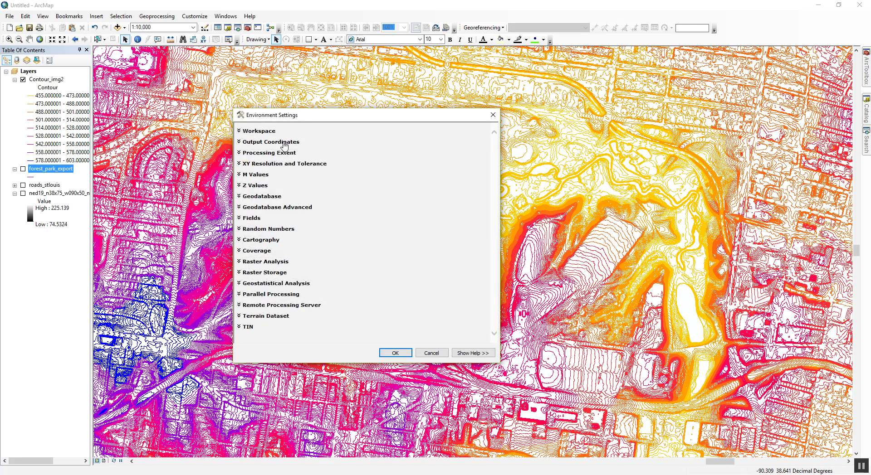
click(270, 143)
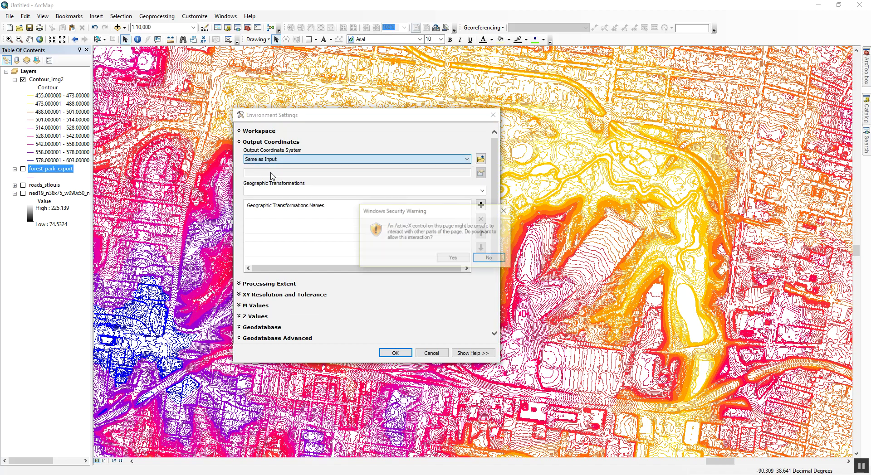
click(452, 257)
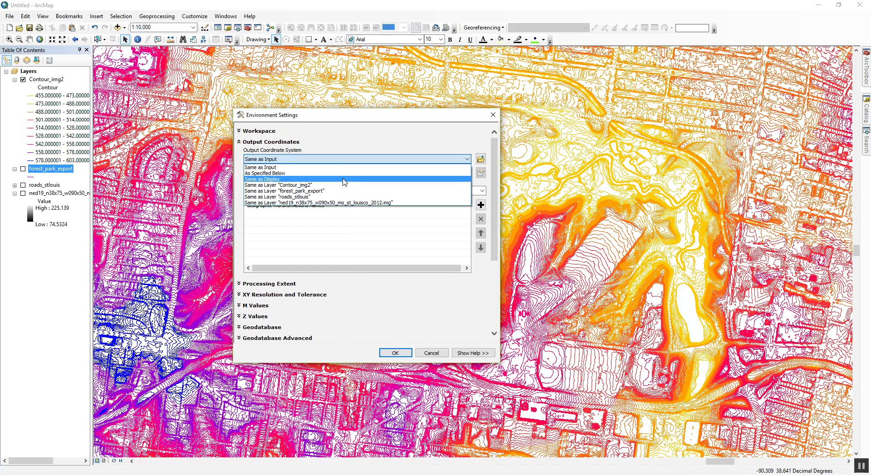
click(300, 175)
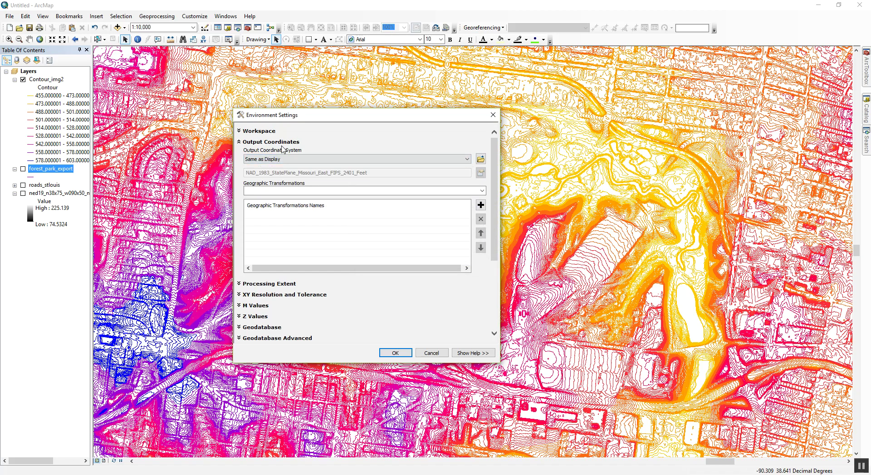
click(272, 284)
click(268, 302)
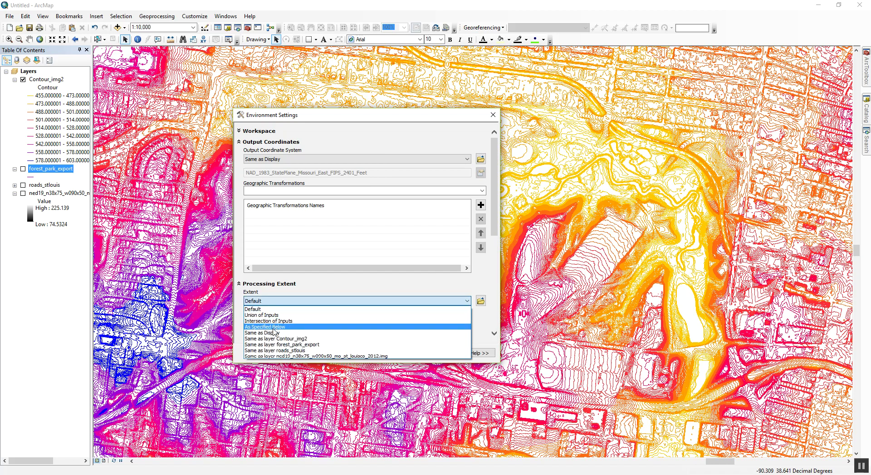
click(275, 329)
click(273, 301)
click(272, 341)
click(269, 283)
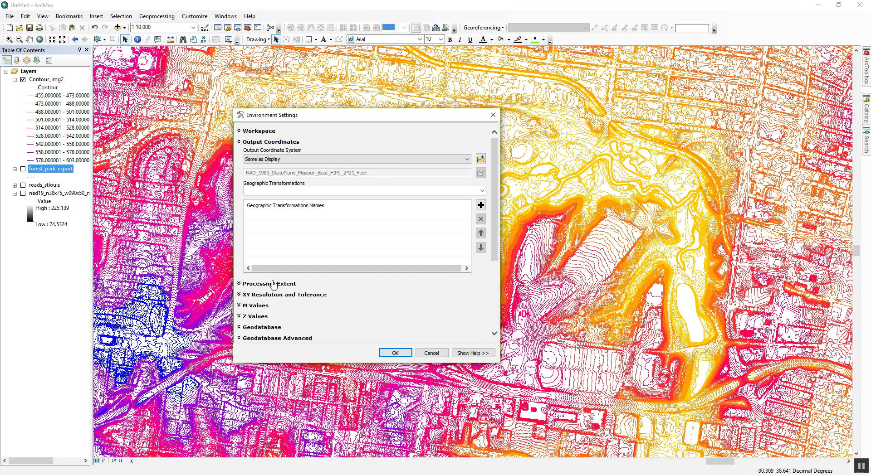
scroll(278, 297, down, 3)
scroll(278, 297, down, 1)
Set the Cartography coordinate system to Same as Display and run the DWG export.
click(266, 272)
click(272, 289)
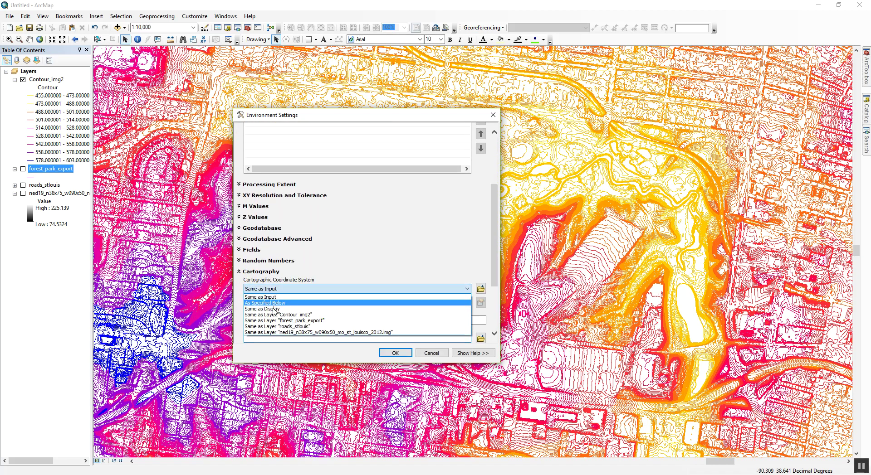
click(275, 308)
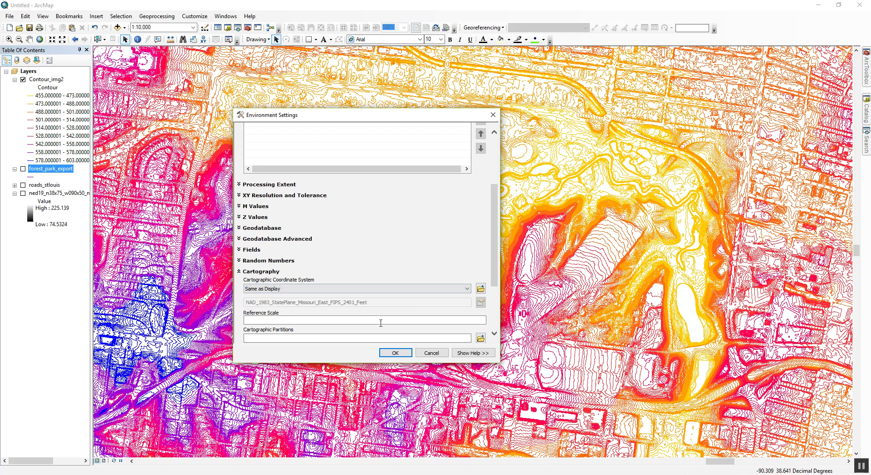
click(405, 356)
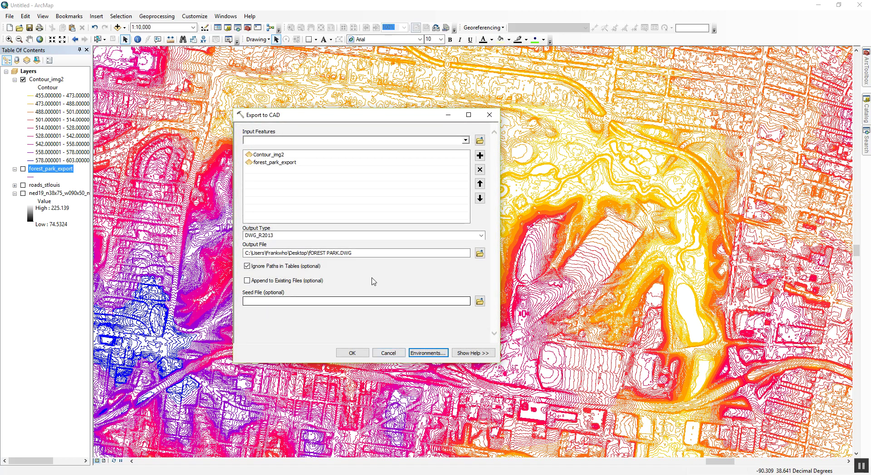
click(353, 353)
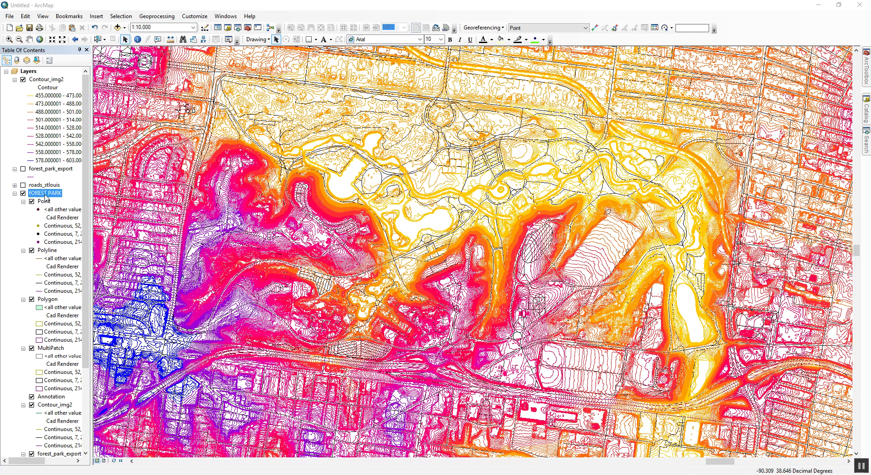
Remove the FOREST PARK layer from ArcMap's table of contents.
right_click(46, 198)
click(97, 239)
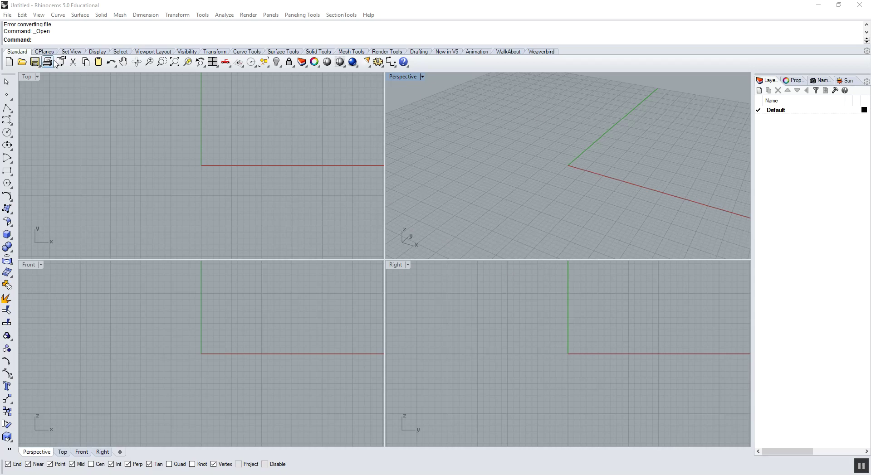
Open fOREST PARK.DWG without saving Untitled, importing with model units set to Feet.
click(21, 61)
click(440, 263)
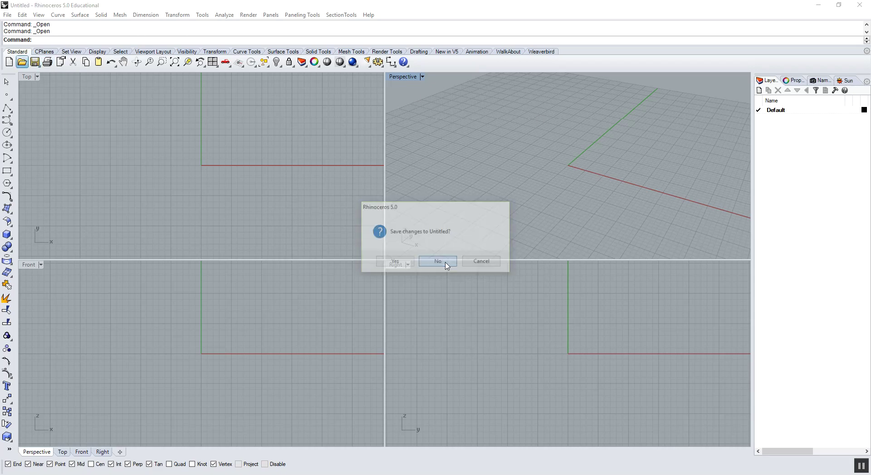
click(524, 212)
key(Return)
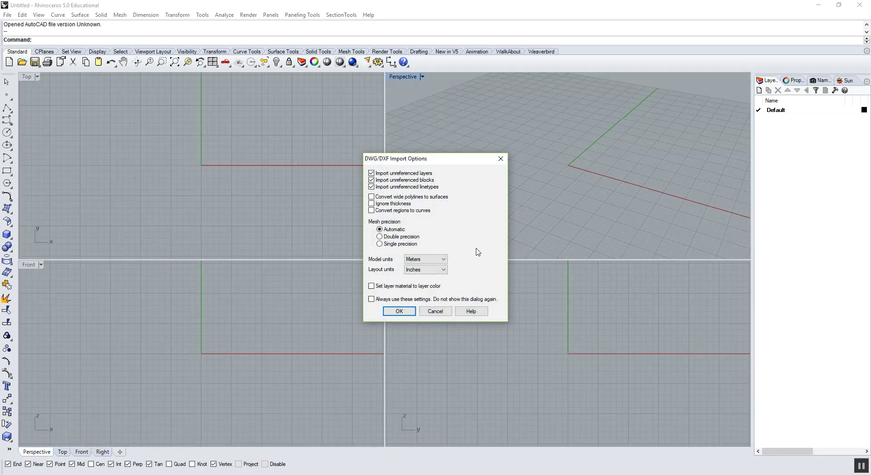
click(442, 259)
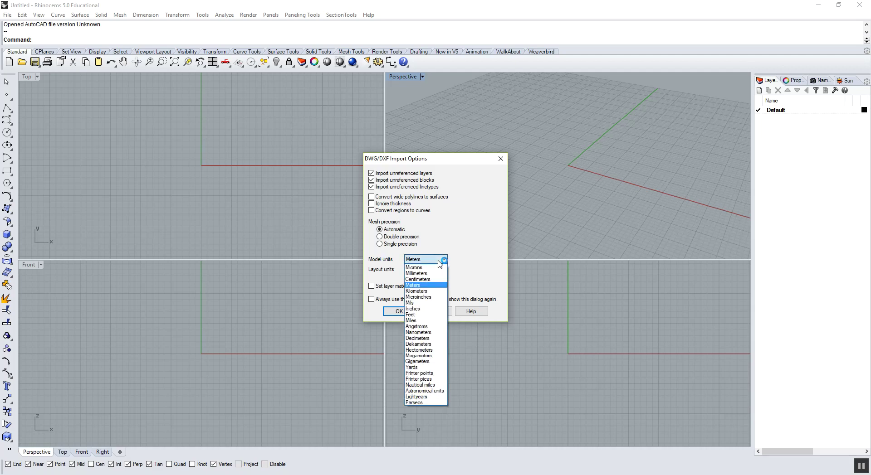
click(423, 314)
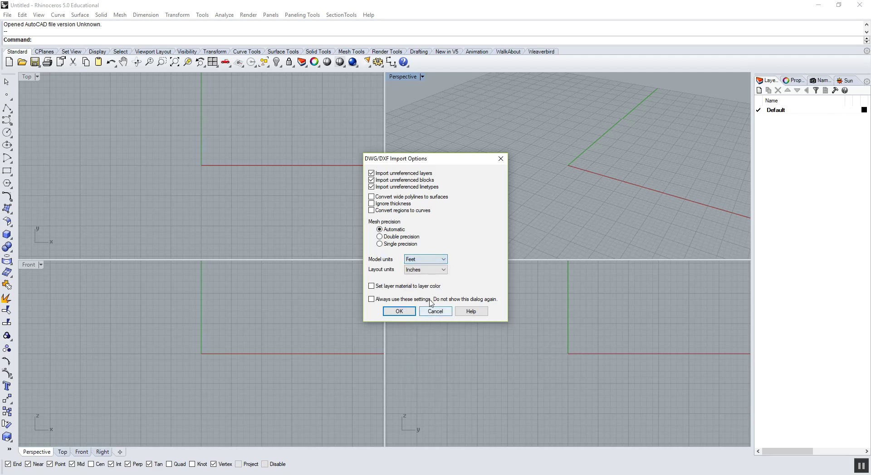
click(399, 311)
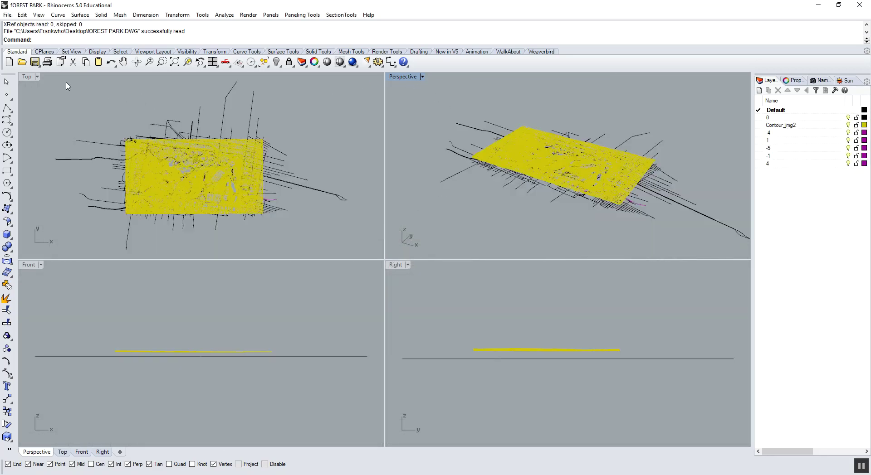
Maximize the Perspective view and turn off layers -4, 1, -5, -1 and 4.
double_click(400, 77)
scroll(383, 197, up, 10)
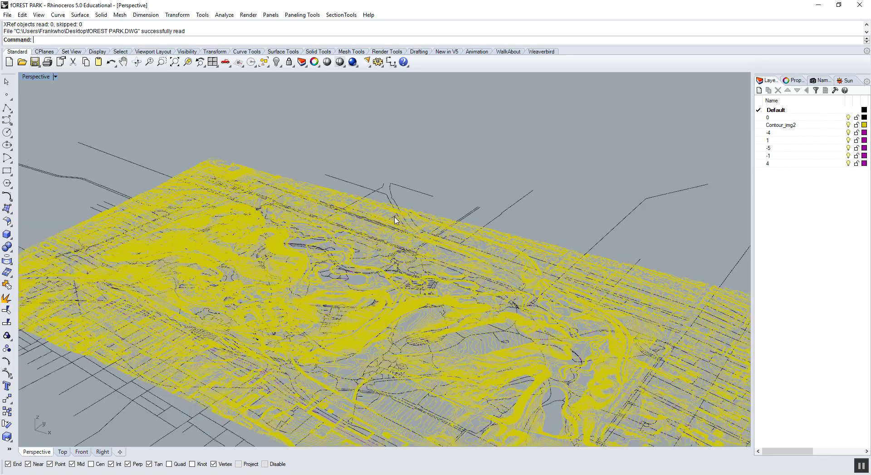
scroll(418, 265, up, 5)
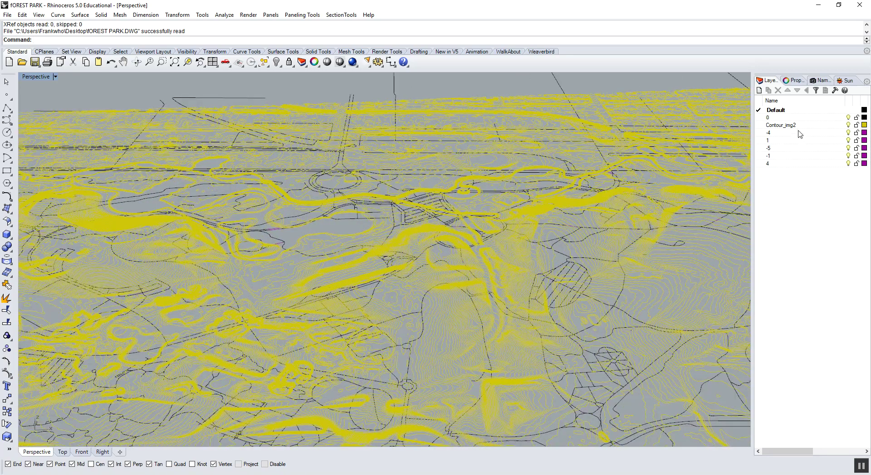
drag(799, 134, 815, 170)
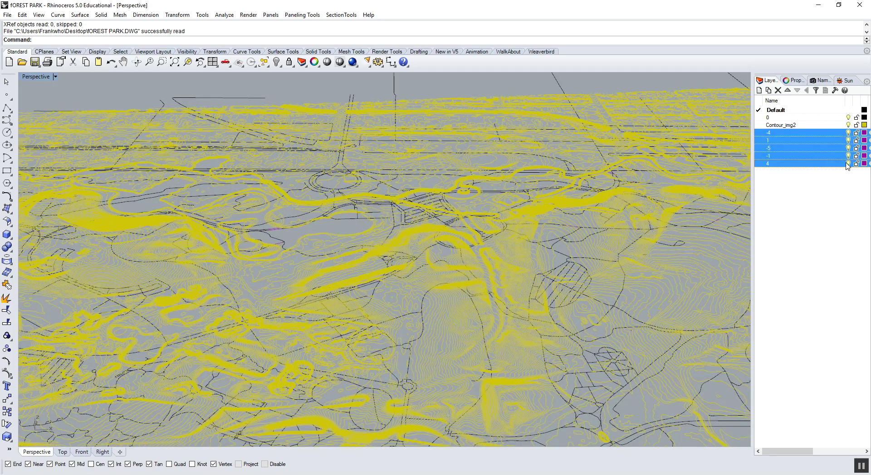
click(850, 117)
Set the Contour_img2 layer colour to black and orbit to a steep diagonal view.
drag(575, 218, 488, 214)
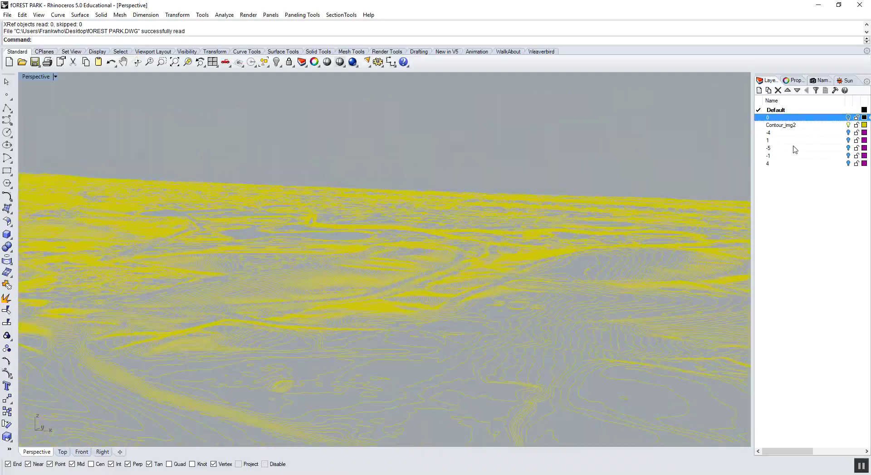
click(864, 125)
click(452, 239)
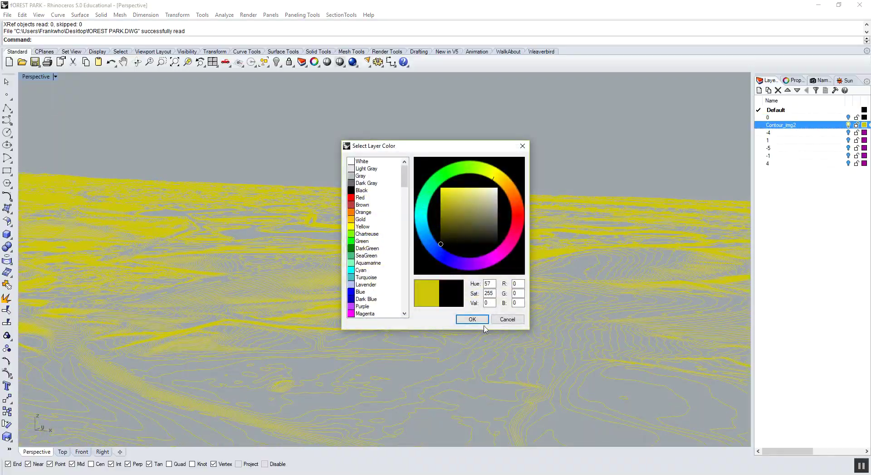
click(472, 320)
drag(458, 213, 313, 223)
scroll(458, 262, up, 6)
scroll(476, 251, down, 6)
scroll(467, 255, up, 6)
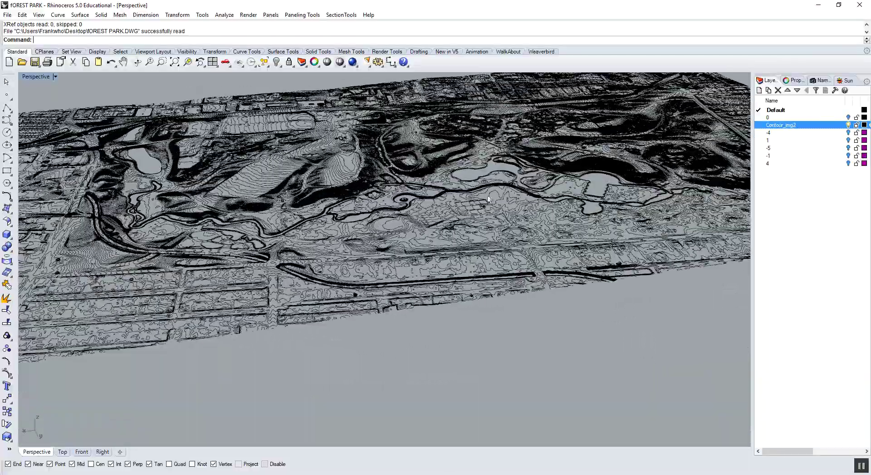
scroll(467, 255, down, 6)
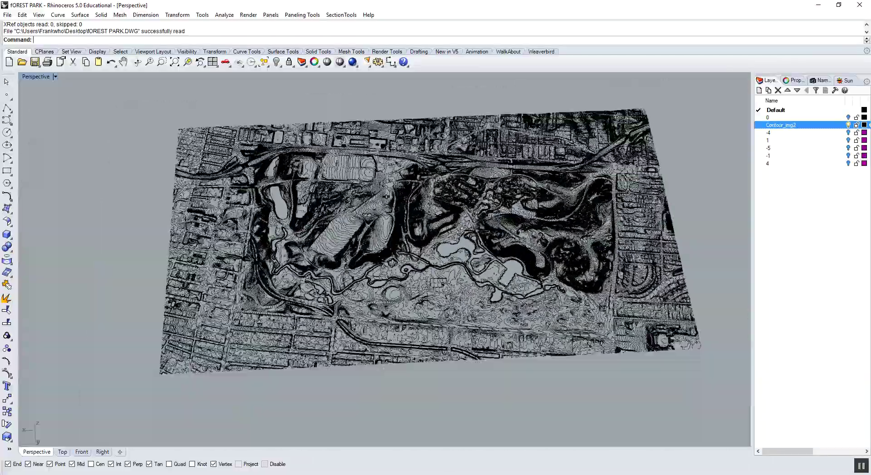
drag(467, 255, 802, 423)
Switch to the Parcel Viewer tab in Chrome and open Developer tools via More tools.
click(860, 467)
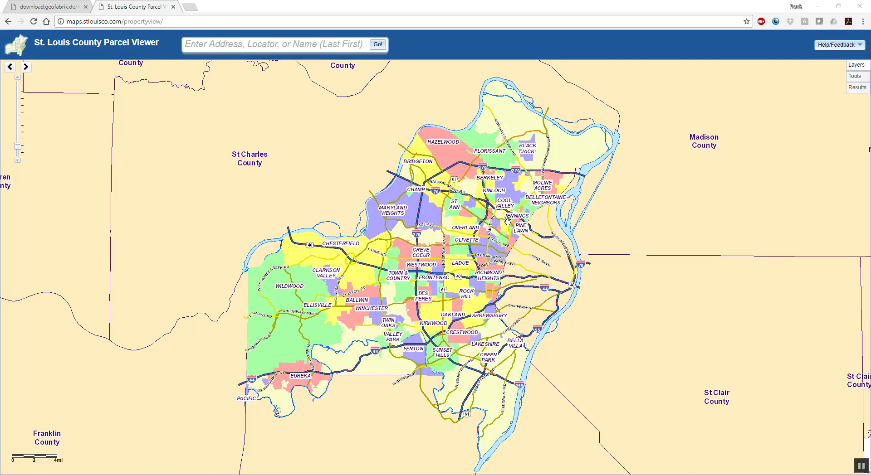
scroll(542, 215, down, 1)
scroll(558, 220, up, 1)
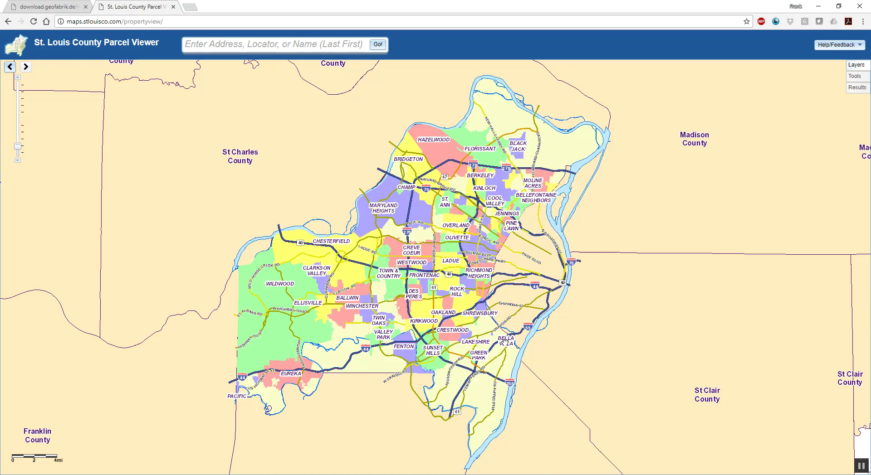
scroll(541, 248, down, 1)
scroll(551, 250, up, 1)
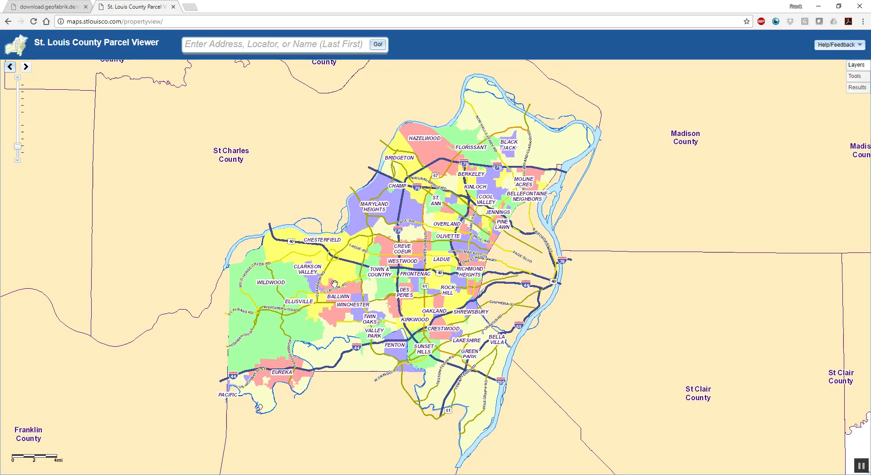
click(863, 23)
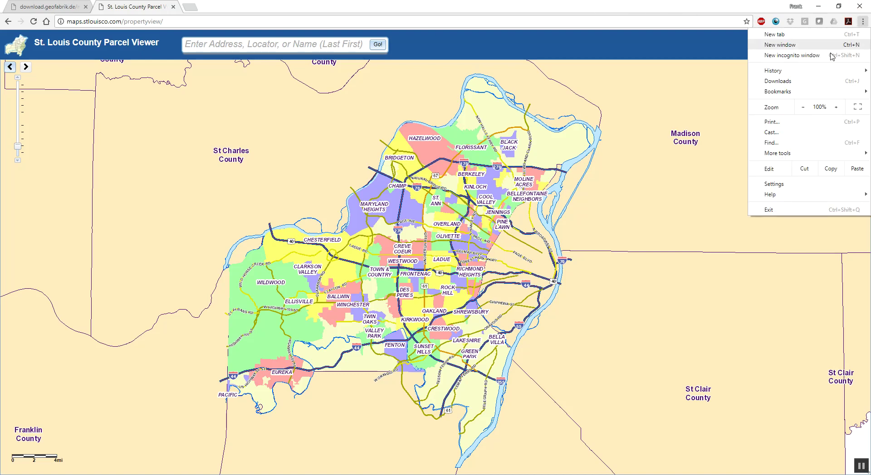
mouse_move(807, 158)
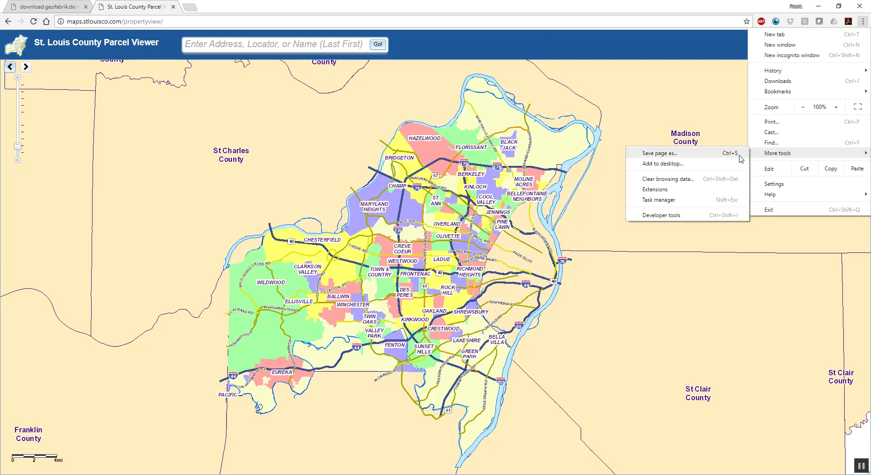
click(674, 215)
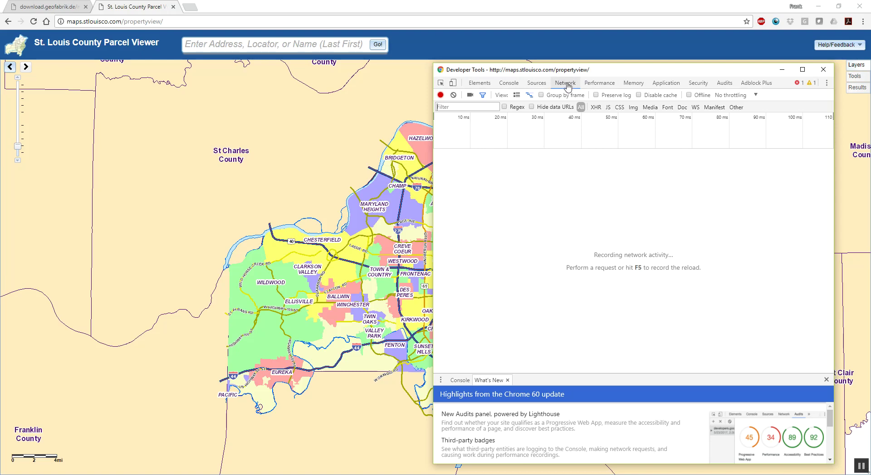
Reload the Parcel Viewer to record network requests, dismiss the welcome notice, and pan the map.
click(32, 22)
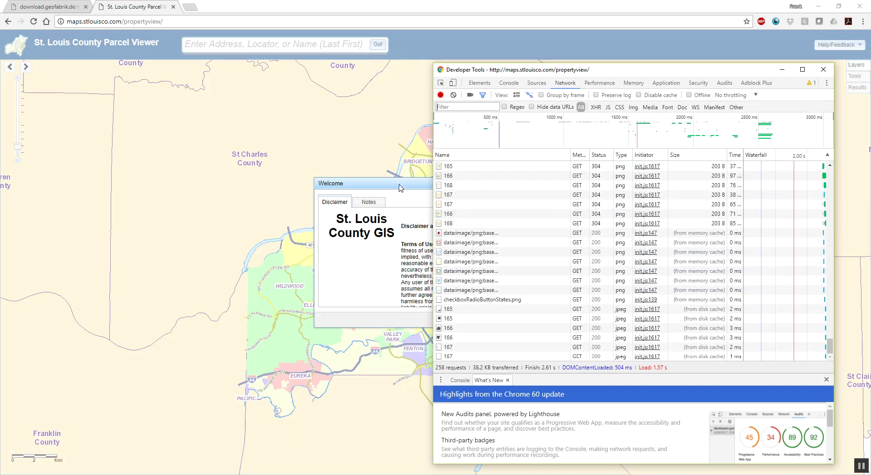
click(412, 200)
click(537, 322)
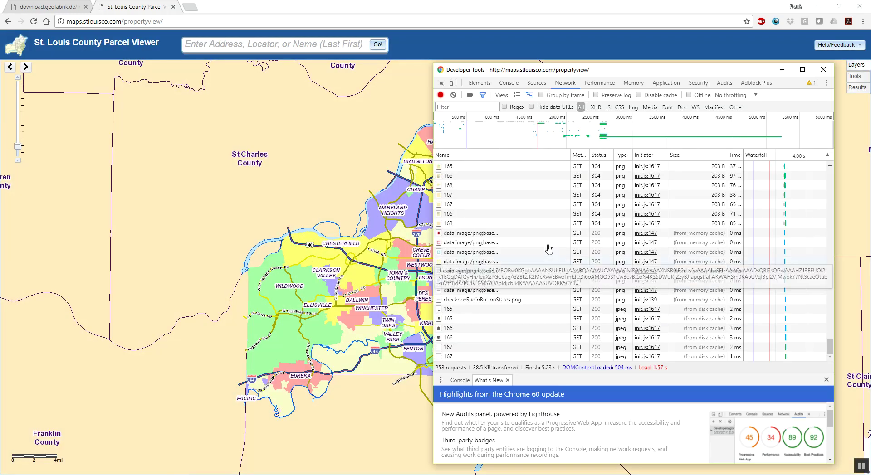
drag(465, 256, 365, 259)
scroll(365, 259, up, 4)
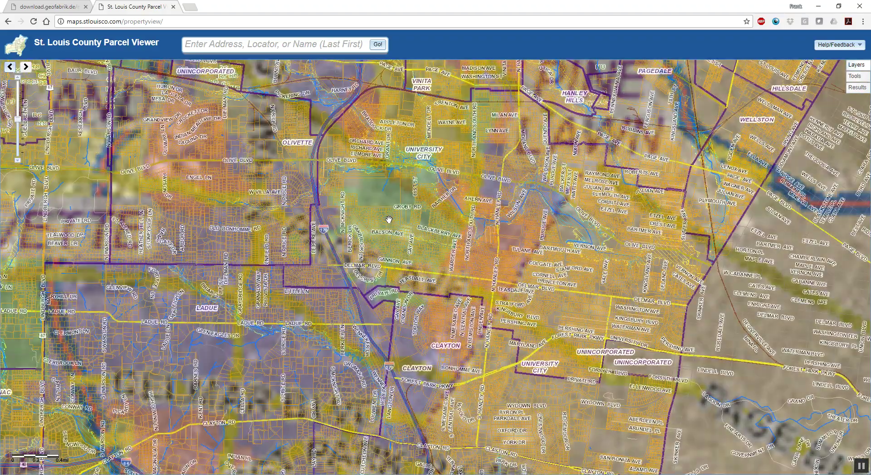
Copy the link address of an Aerials2015 tile request and minimize Chrome.
key(alt+Tab)
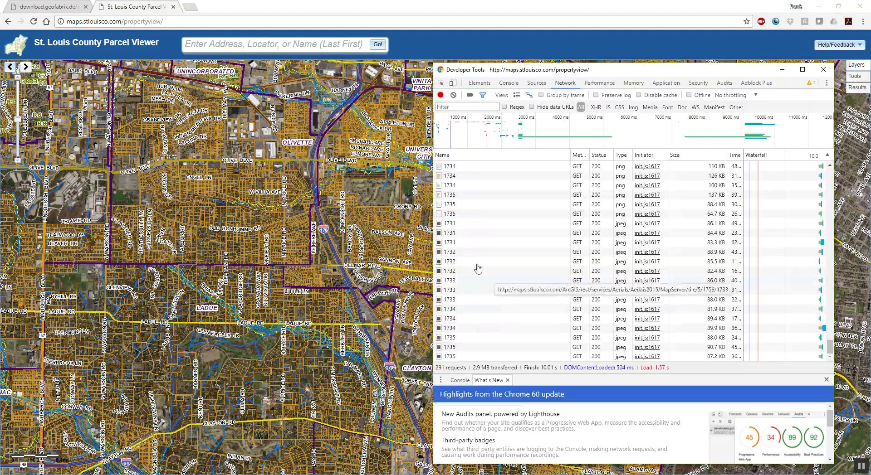
right_click(451, 256)
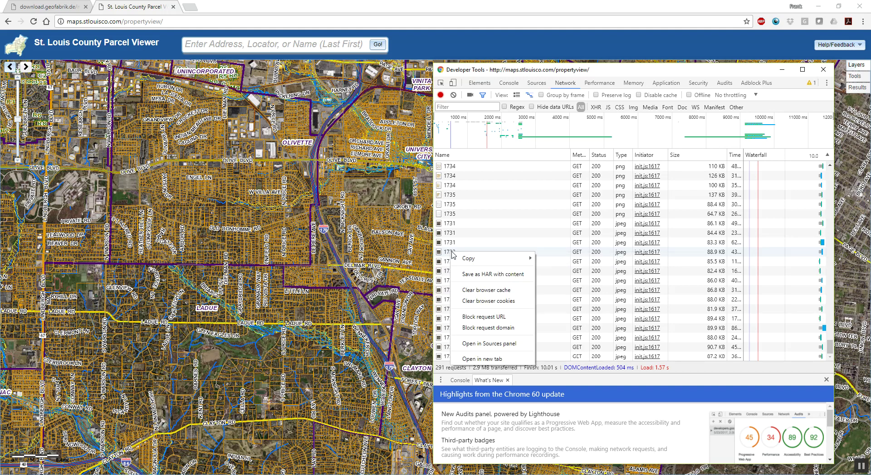
mouse_move(470, 258)
click(570, 259)
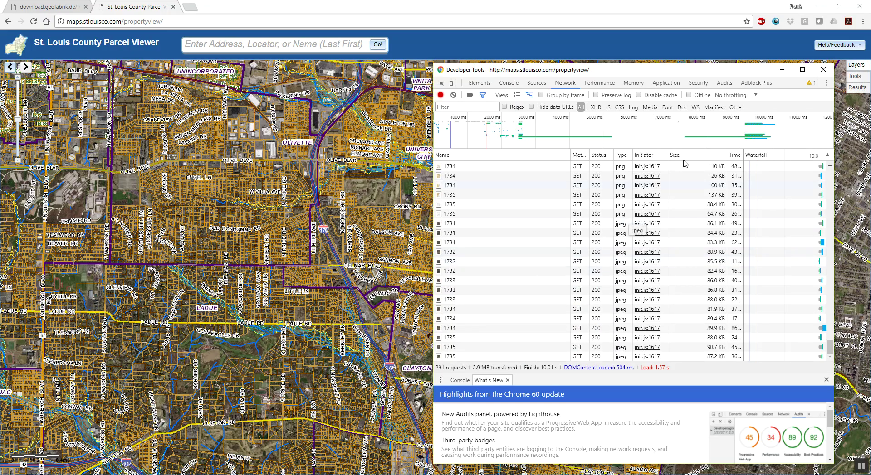
click(782, 70)
Minimize the browser and ArcMap, then create a New Text Document on the desktop.
click(821, 6)
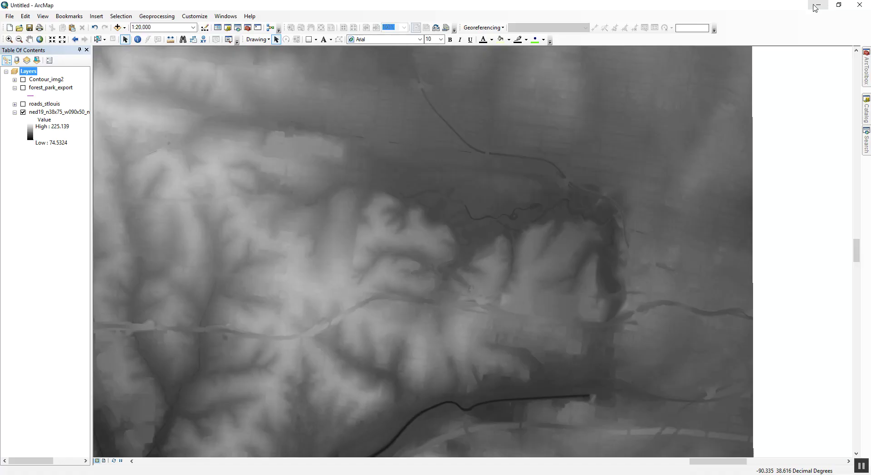
click(815, 6)
right_click(483, 137)
mouse_move(528, 222)
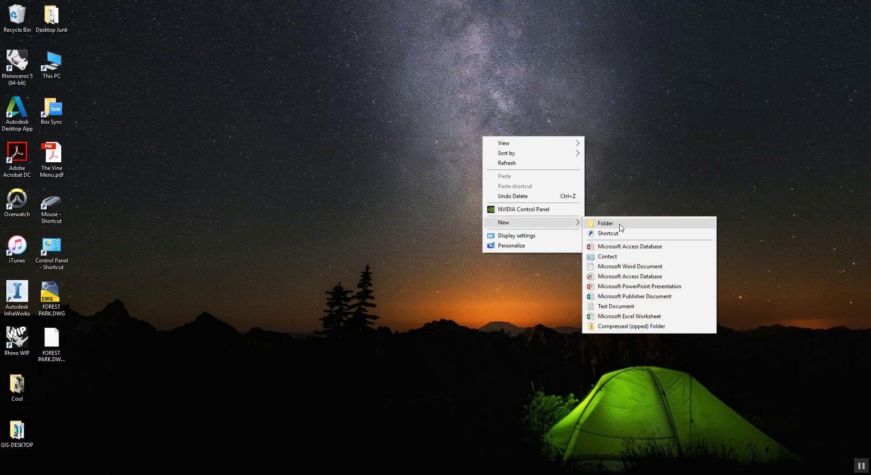
click(611, 308)
click(48, 408)
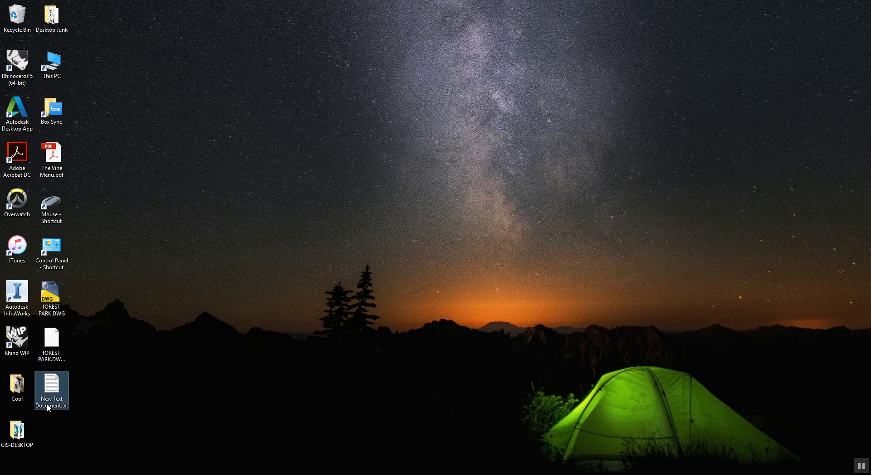
double_click(51, 389)
key(ctrl+v)
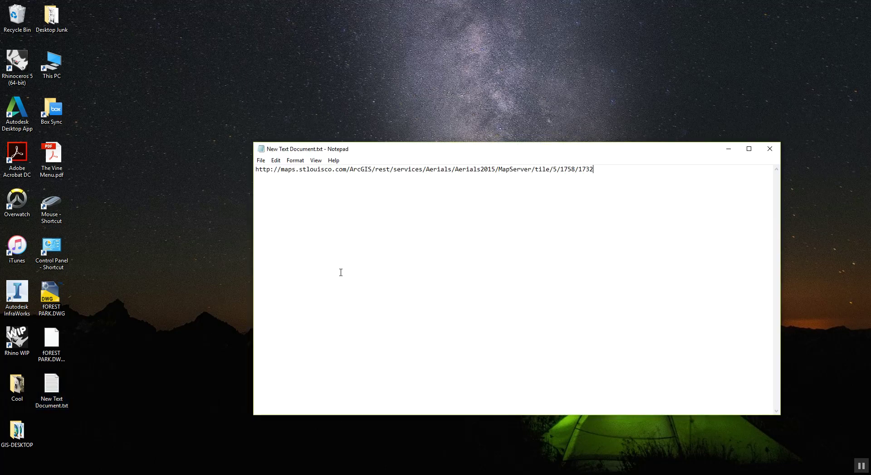
drag(257, 168, 425, 171)
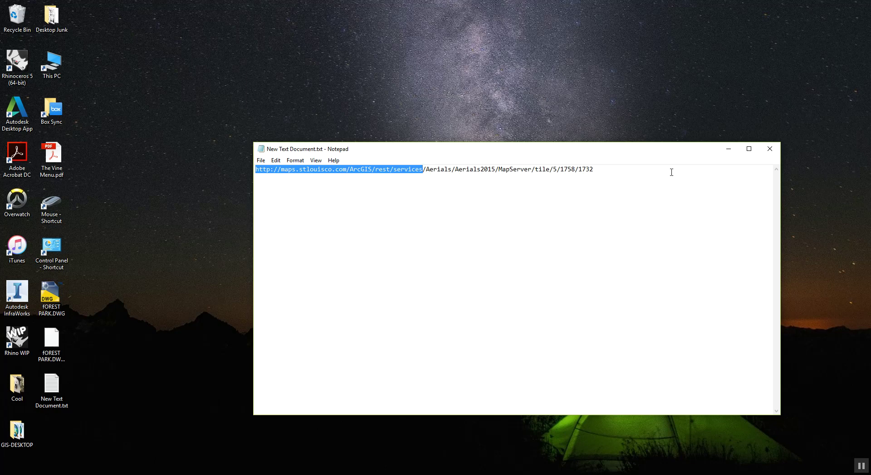
click(728, 148)
key(alt+Tab)
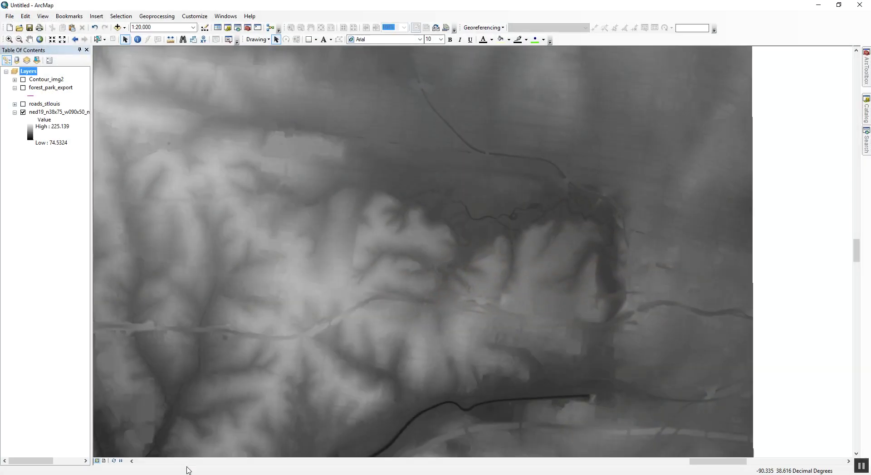
mouse_move(866, 116)
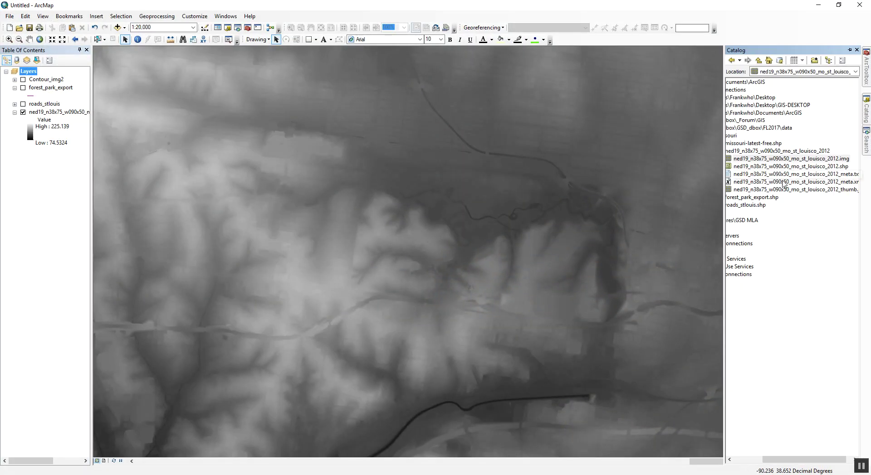
drag(785, 459, 754, 460)
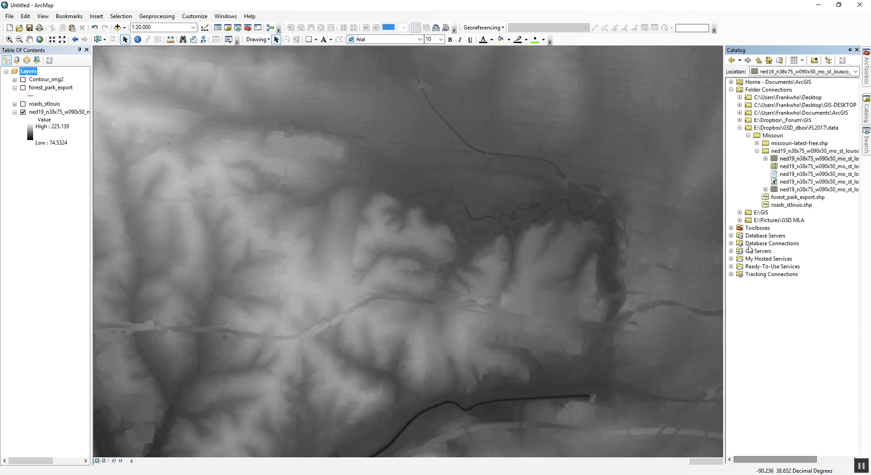
click(731, 251)
click(759, 253)
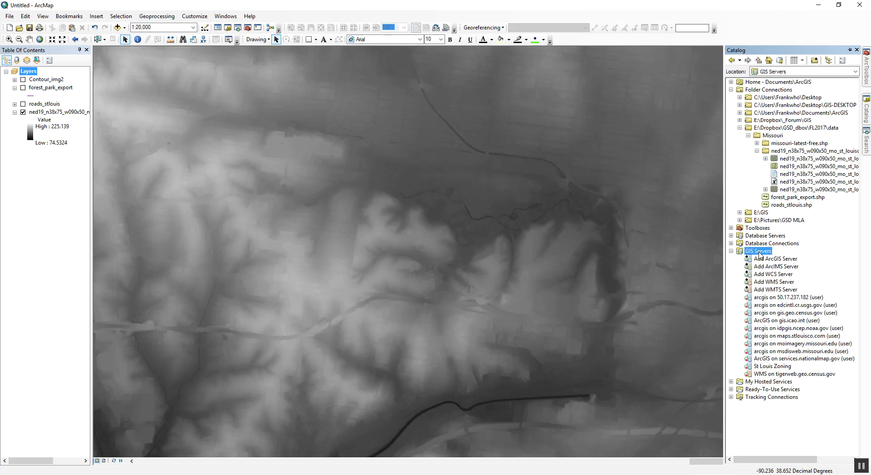
click(769, 259)
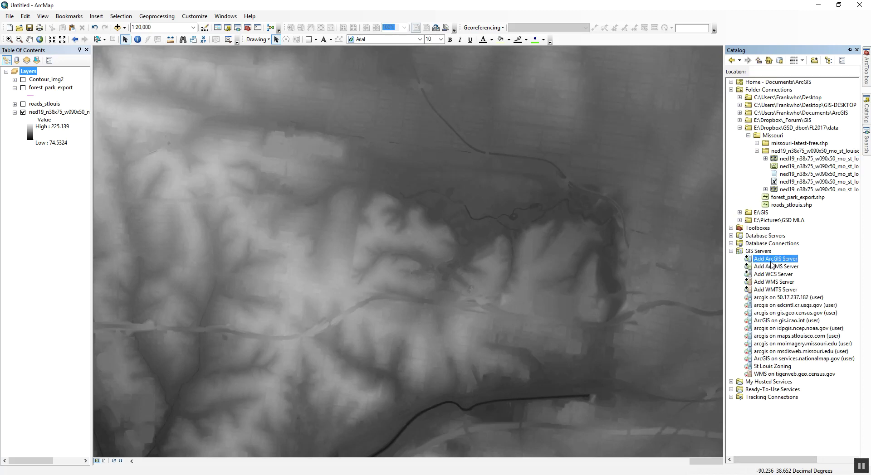
double_click(760, 260)
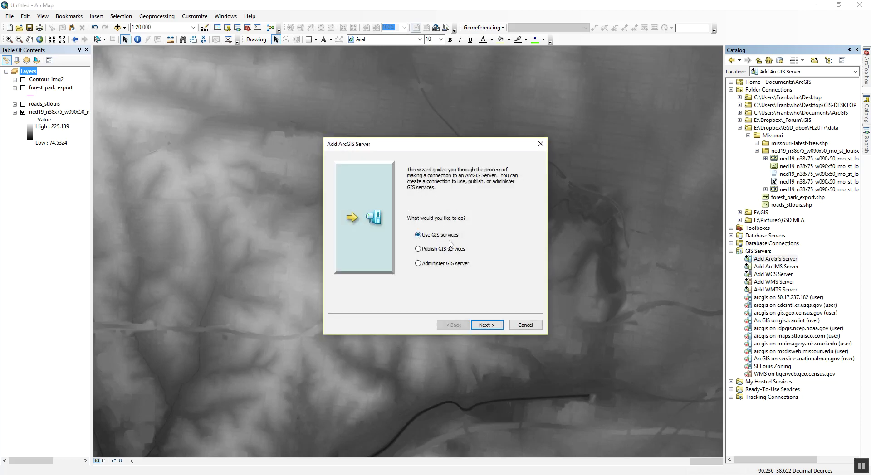
click(486, 326)
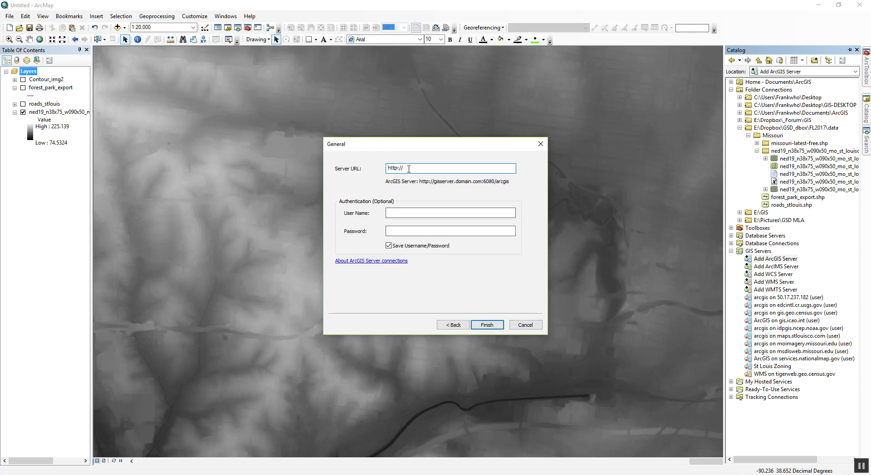
key(ctrl+v)
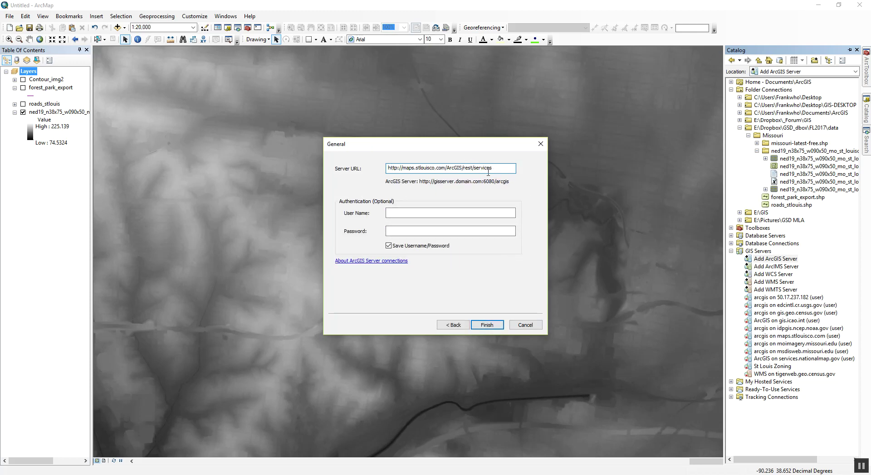
click(502, 324)
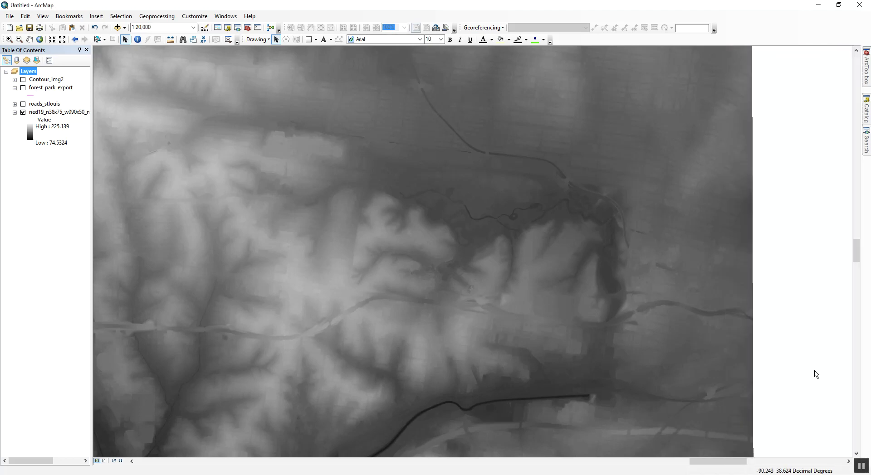
Expand the stlouisco.com connection's Aerials folder and drag Aerials1937 onto the map.
click(865, 123)
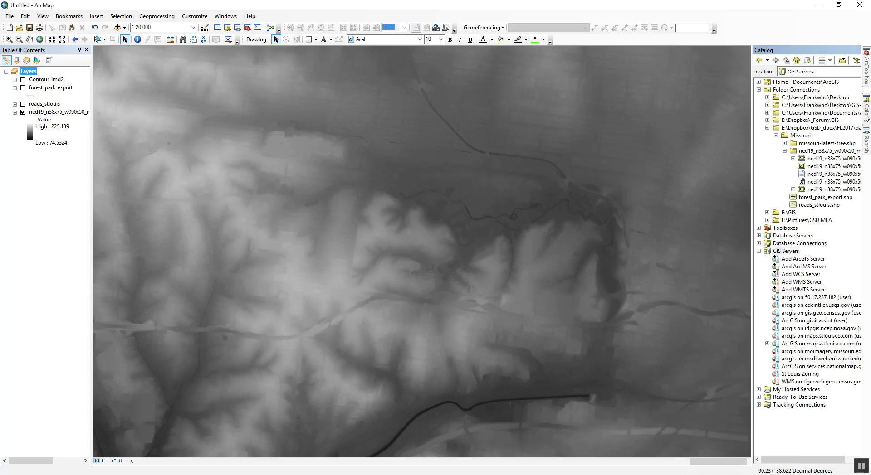
click(783, 344)
click(740, 344)
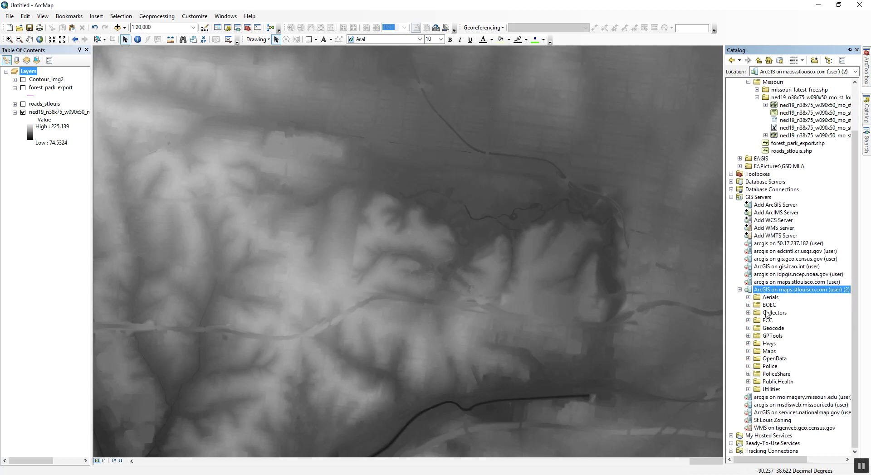
click(748, 298)
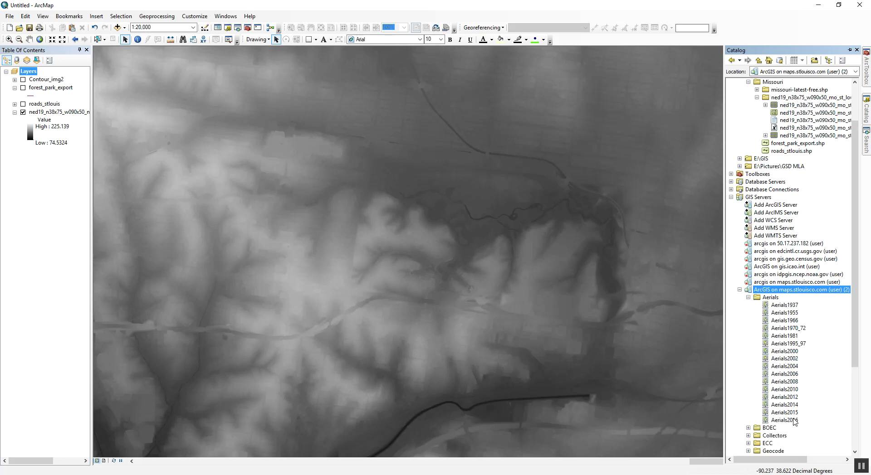
click(787, 307)
drag(789, 308, 551, 296)
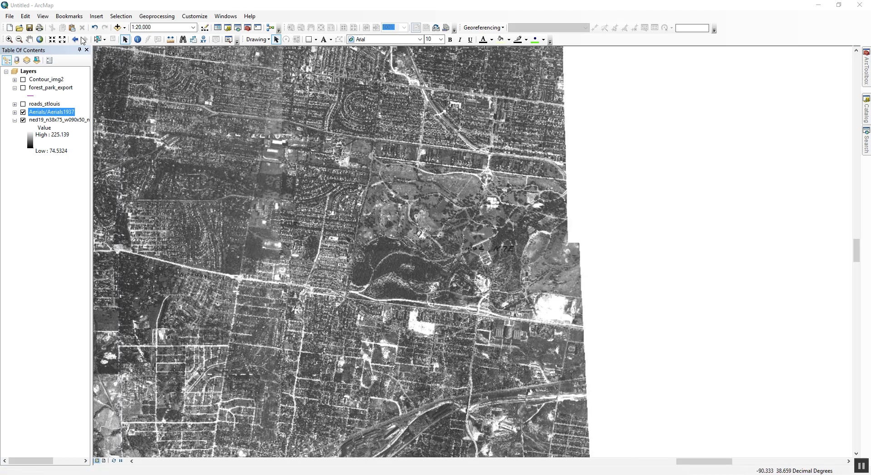
Zoom in closely on the Aerials1937 imagery of Forest Park.
click(9, 39)
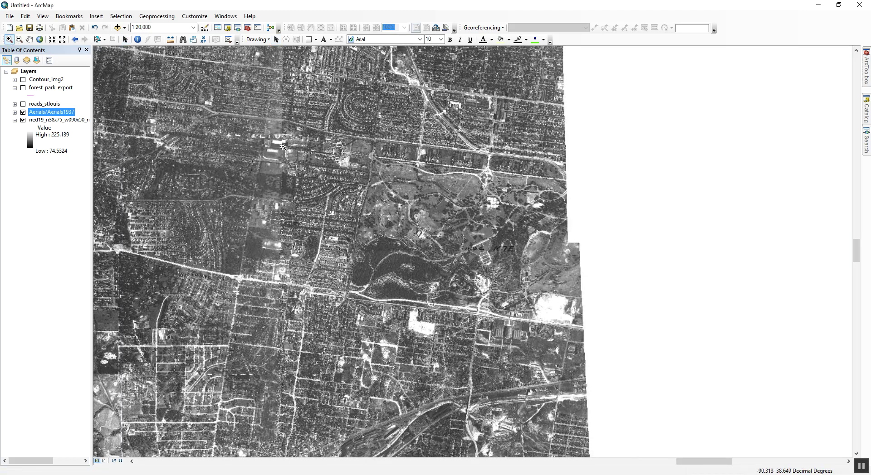
click(376, 204)
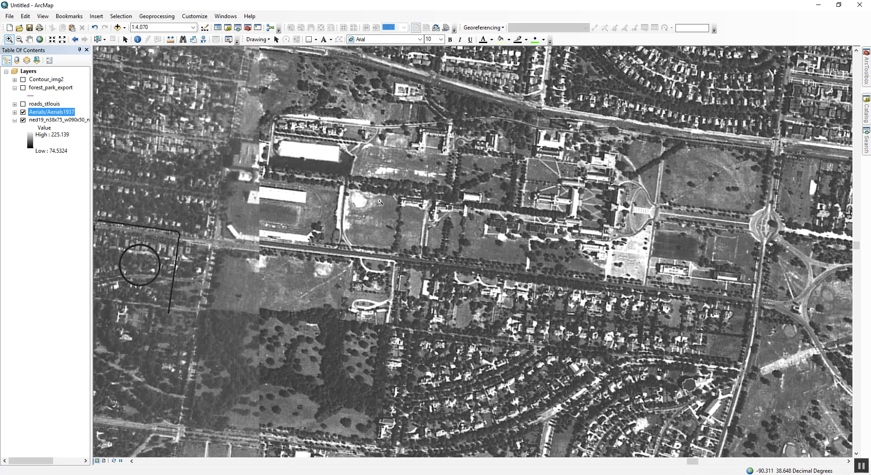